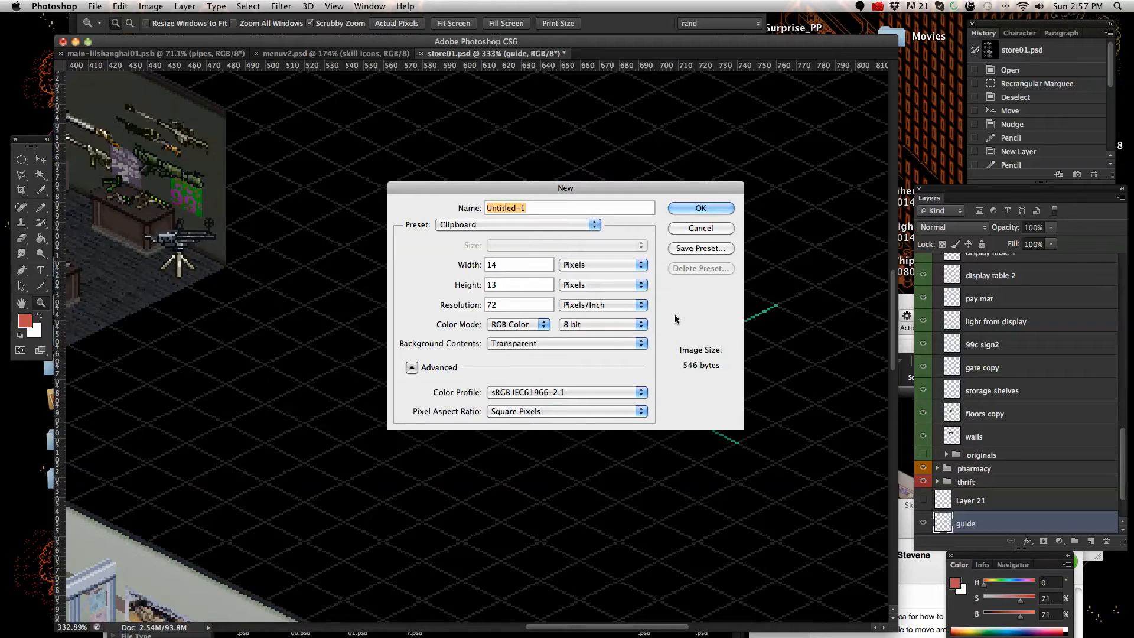
# - Create a 500 x 500 pixel document at 72 pixels/inch in RGB Color with transparent background contents
pyautogui.click(444, 266)
pyautogui.write('500')
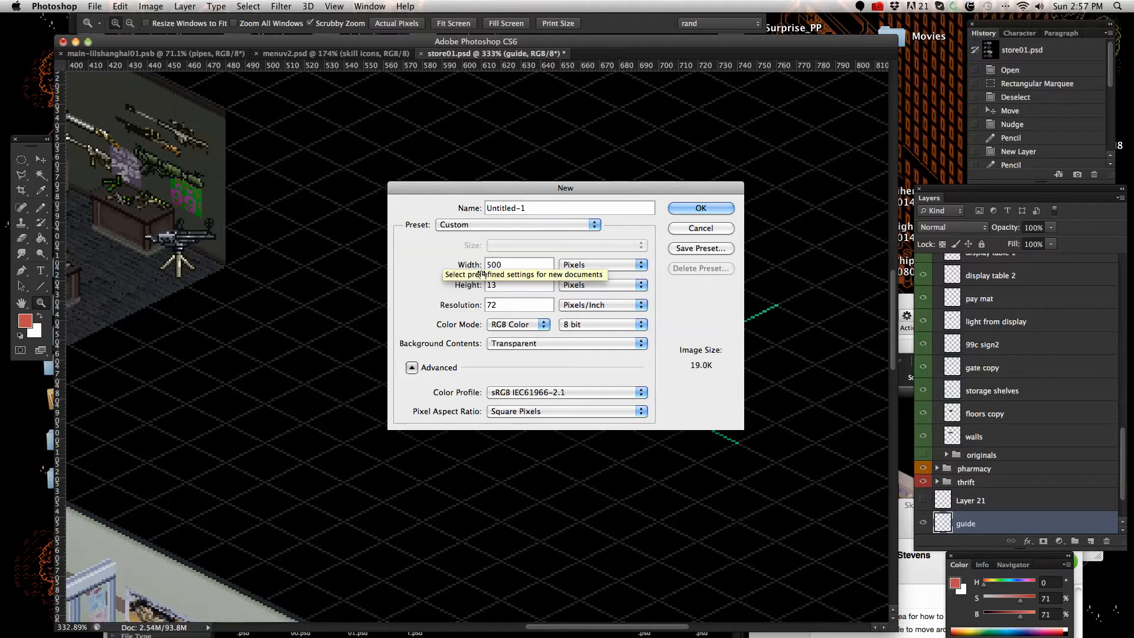
pyautogui.press('Tab')
pyautogui.write('55')
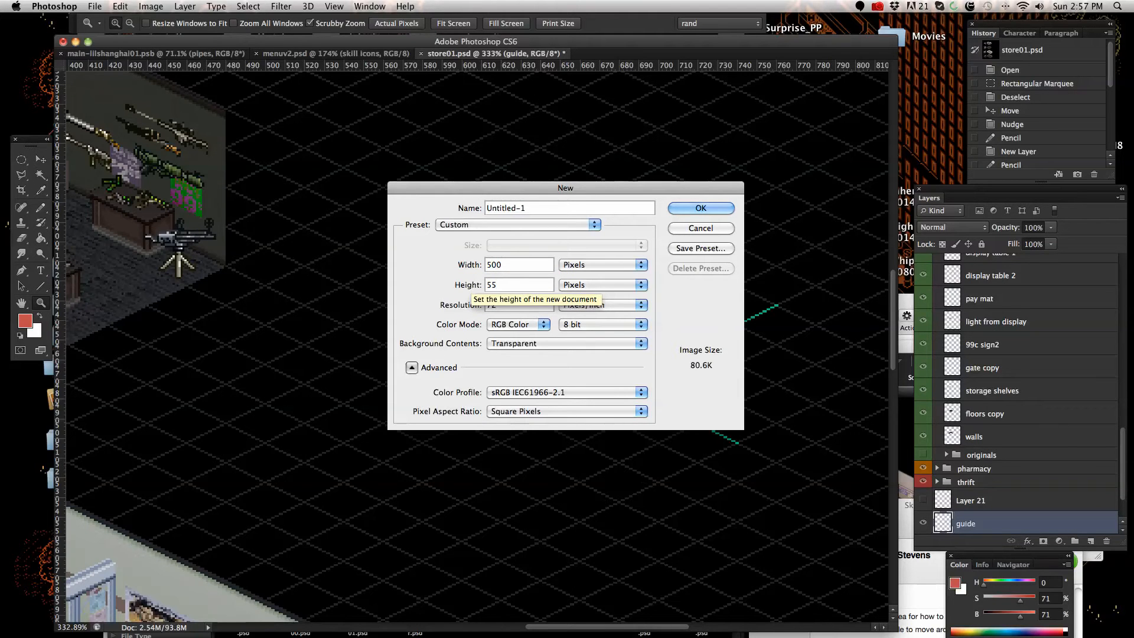
pyautogui.press('BackSpace')
pyautogui.write('00')
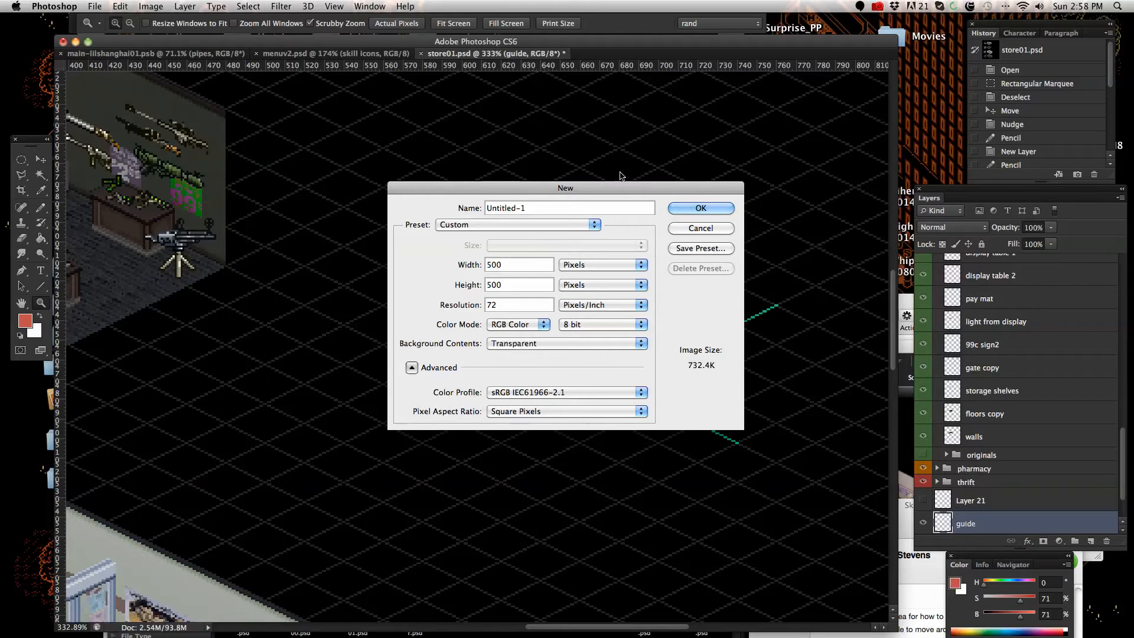
pyautogui.click(726, 209)
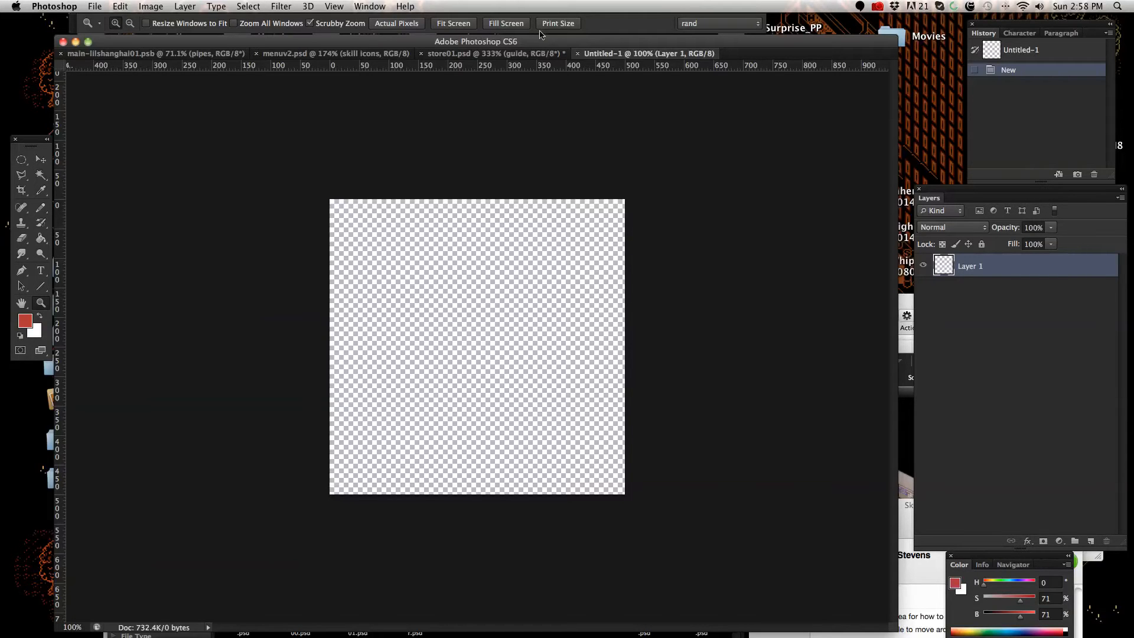
# - Examine the isometric store rooms in store01.psd and the green guide drawn on the grid beside them
pyautogui.click(450, 55)
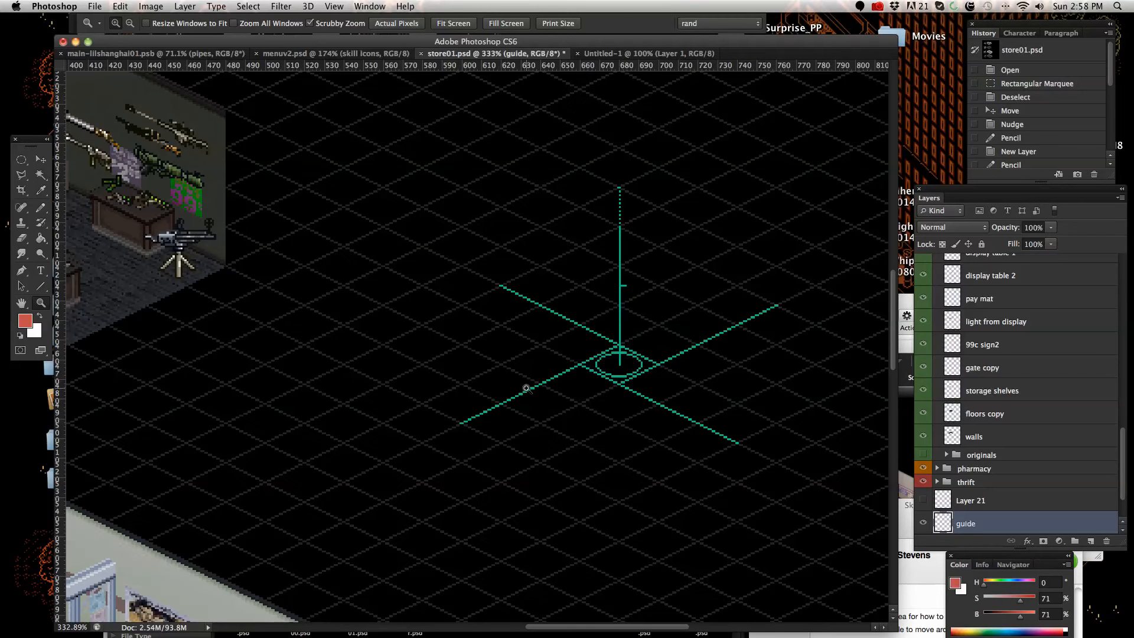
pyautogui.moveTo(522, 454); pyautogui.dragTo(452, 455)
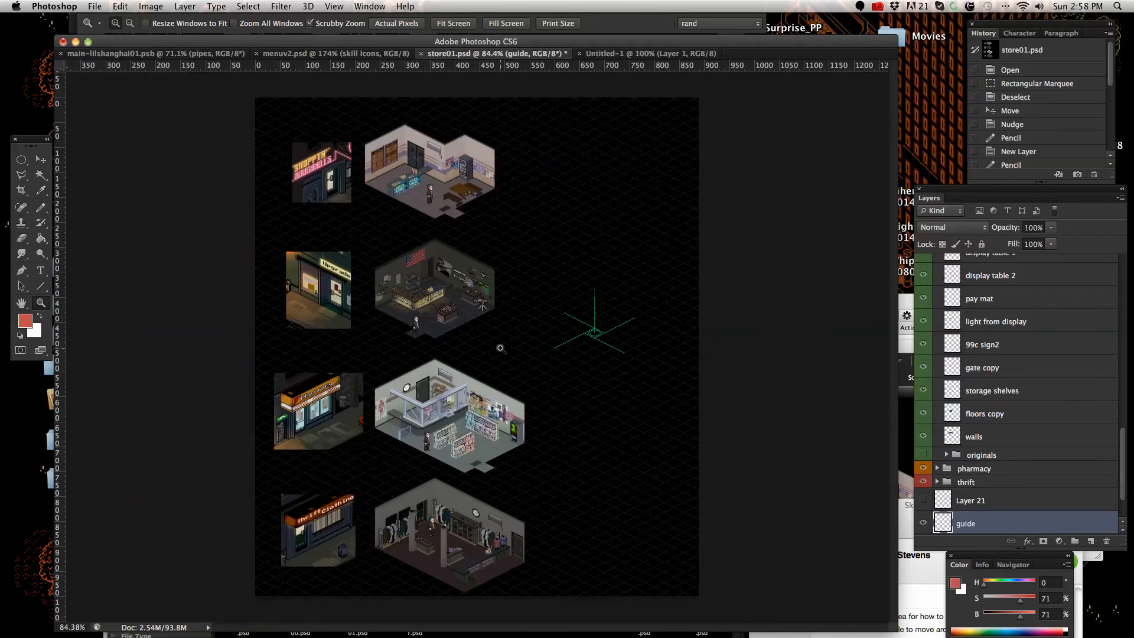
pyautogui.moveTo(424, 188); pyautogui.dragTo(650, 288)
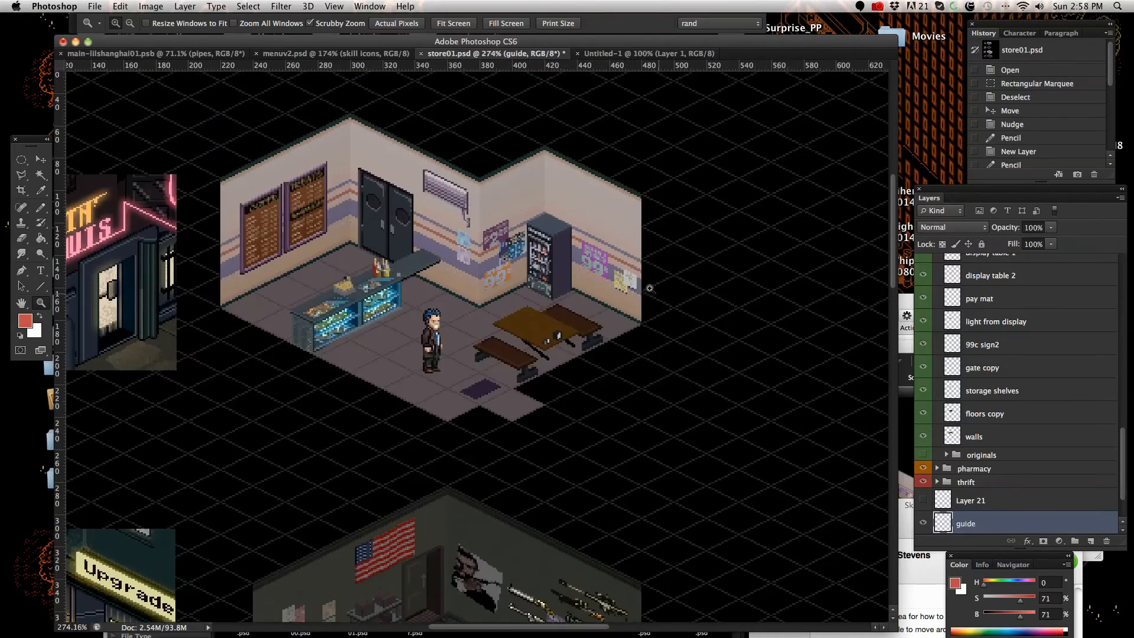
pyautogui.scroll(-10, 650, 289)
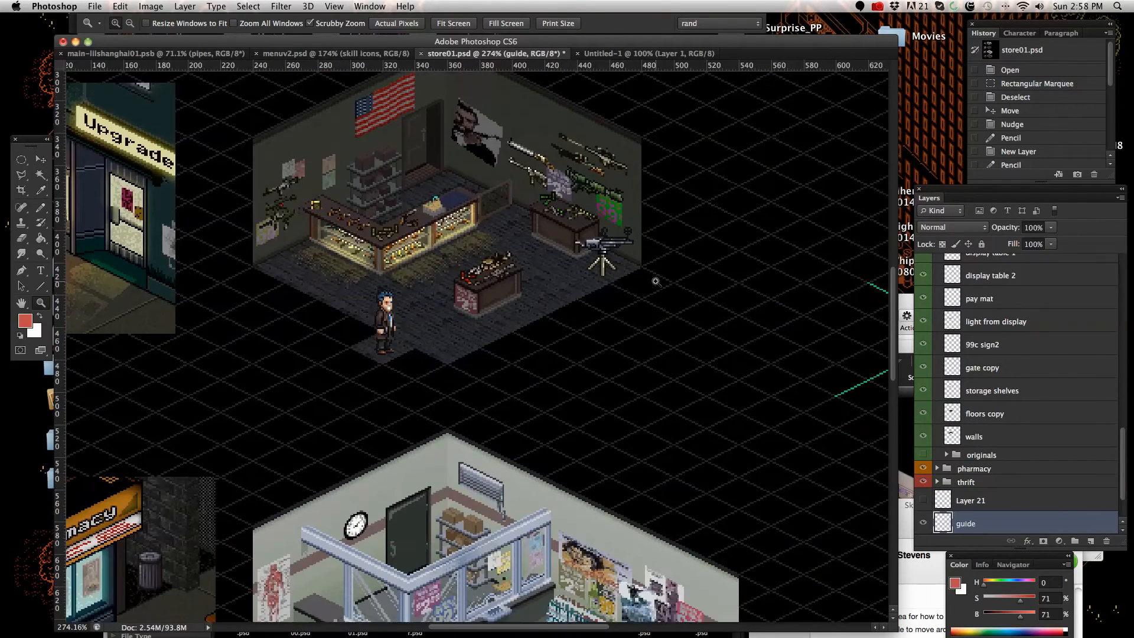
pyautogui.scroll(-12, 655, 281)
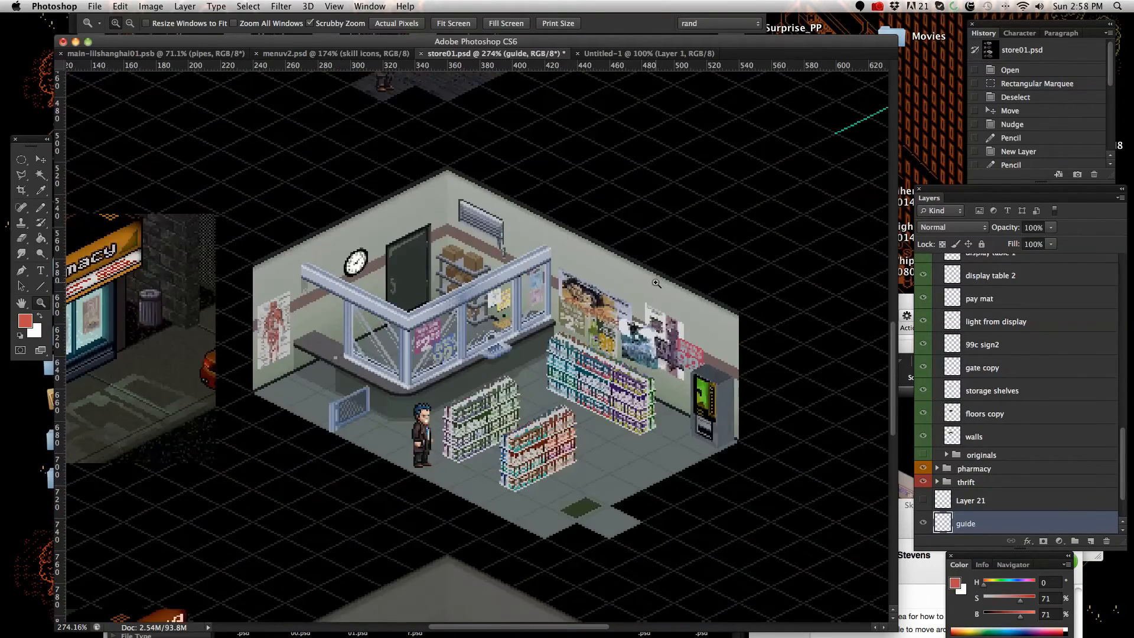
pyautogui.scroll(-8, 656, 283)
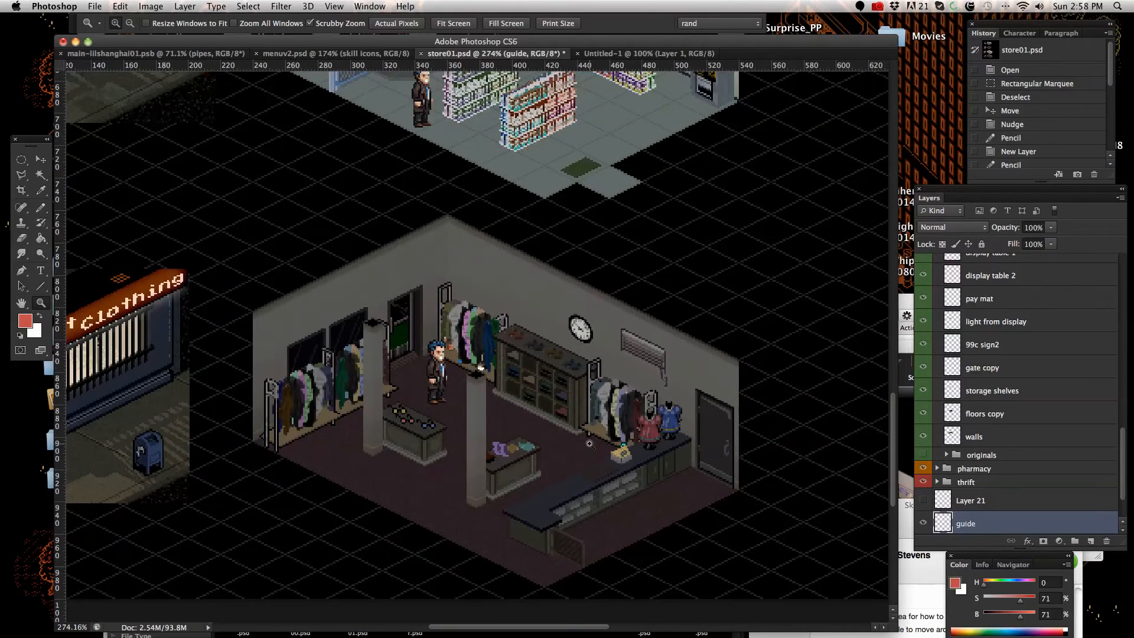
pyautogui.moveTo(514, 629); pyautogui.dragTo(541, 629)
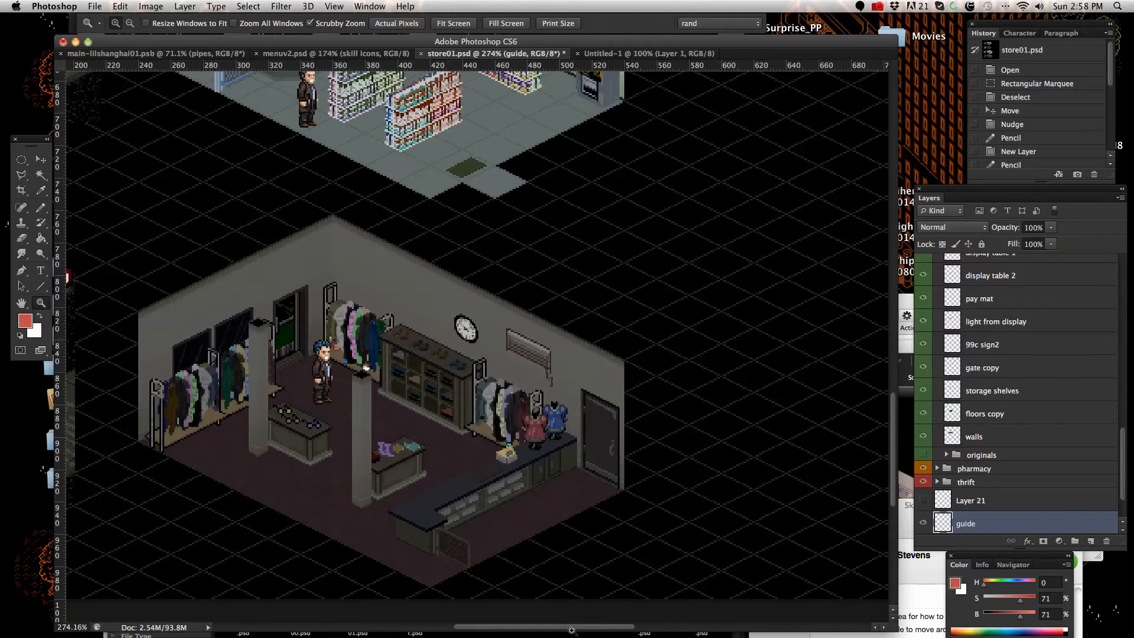
pyautogui.moveTo(569, 630); pyautogui.dragTo(649, 629)
pyautogui.scroll(10, 567, 498)
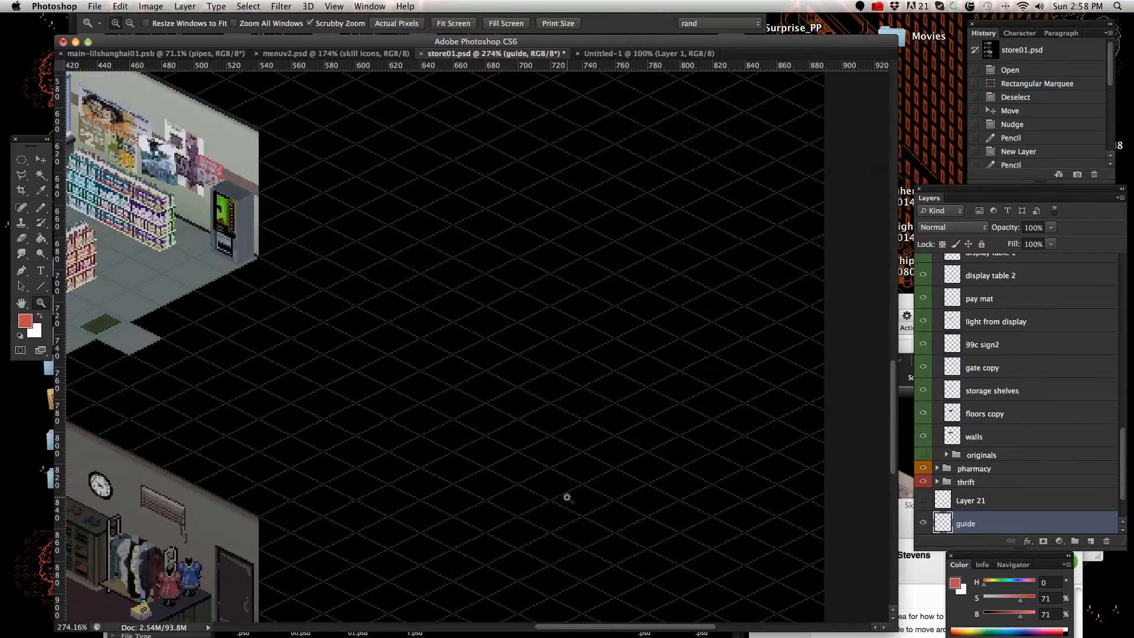
pyautogui.scroll(8, 568, 498)
pyautogui.scroll(-2, 567, 498)
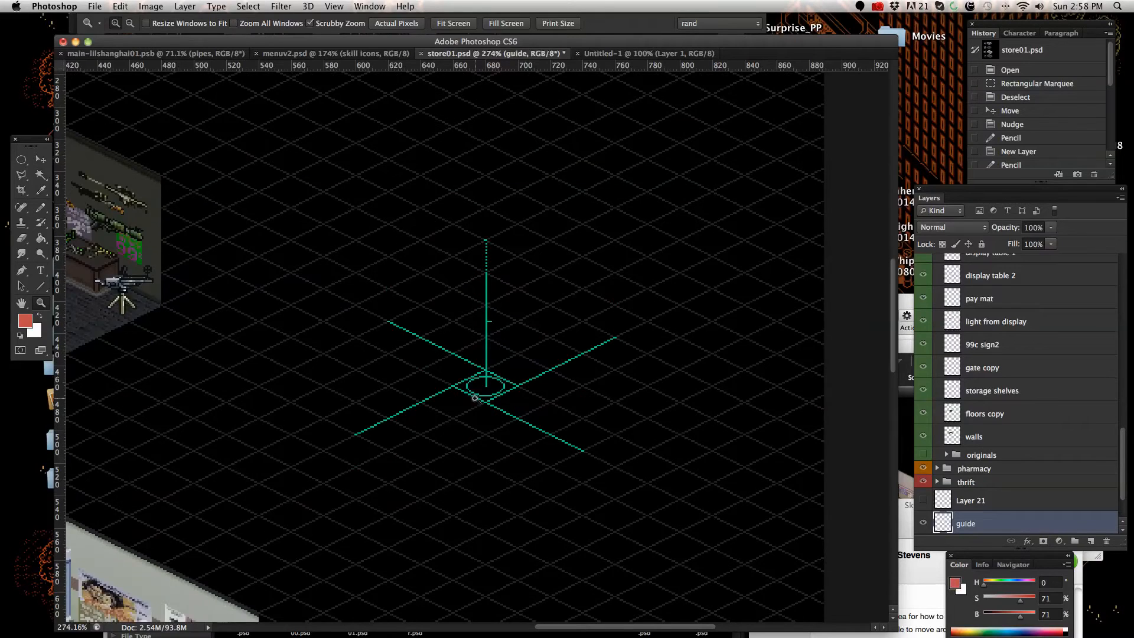
# - Nudge the green isometric guide around the grid in 10-pixel increments and bring it back to its starting spot
pyautogui.click(40, 159)
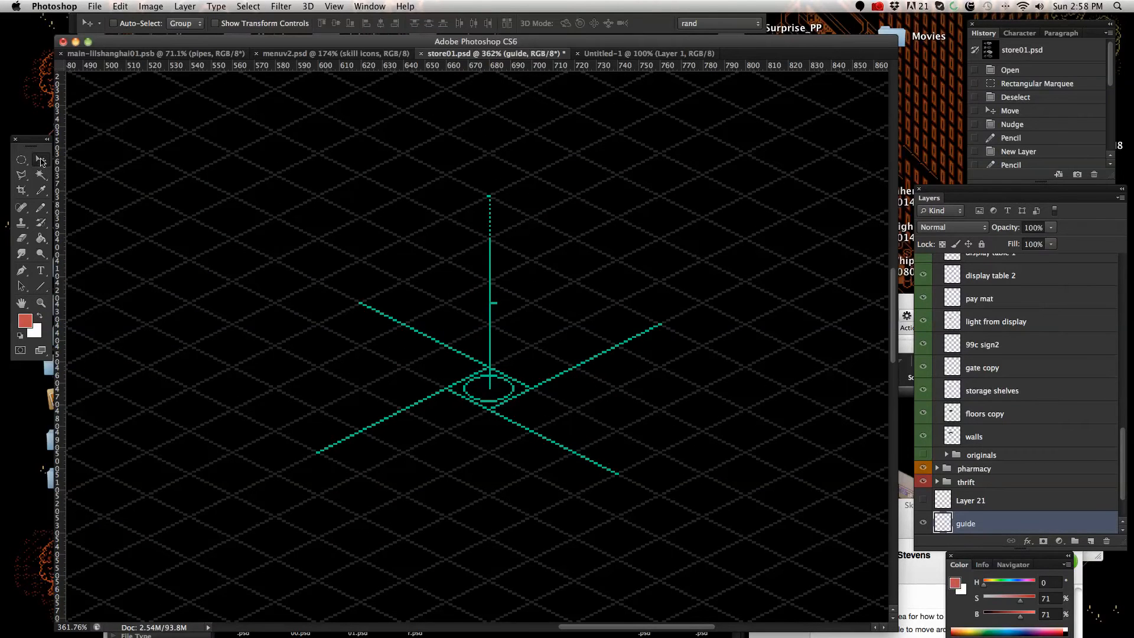
pyautogui.rightClick(490, 332)
pyautogui.click(491, 334)
pyautogui.hotkey('shift', 'Down')
pyautogui.hotkey('shift', 'Down')
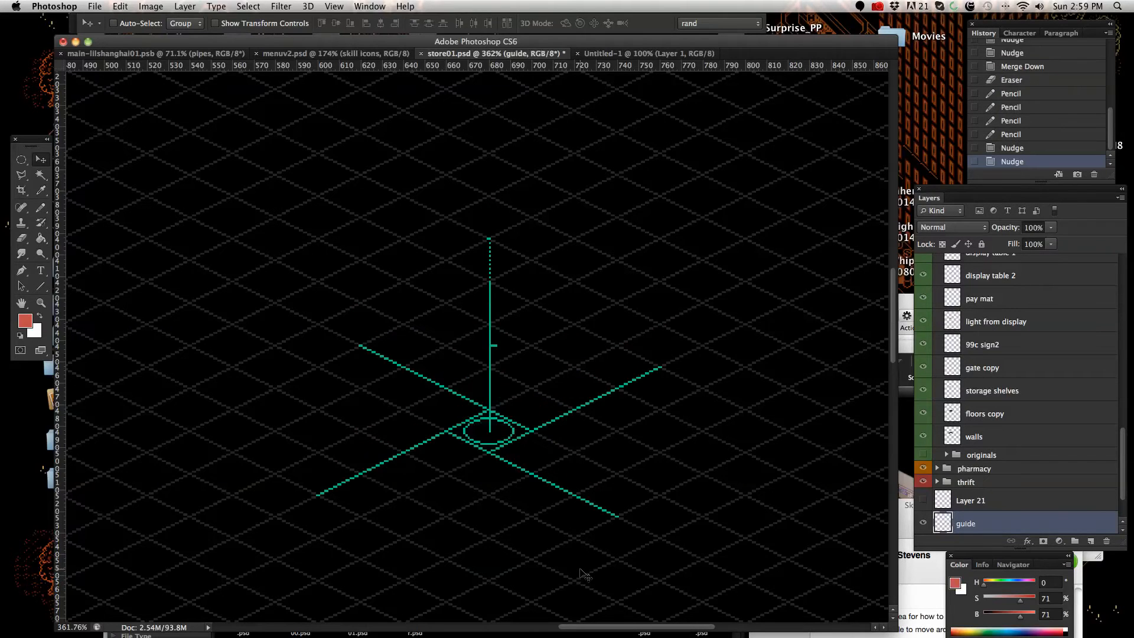
pyautogui.hotkey('shift', 'Up')
pyautogui.hotkey('shift', 'Up')
pyautogui.hotkey('shift', 'Down')
pyautogui.hotkey('shift', 'Down')
pyautogui.hotkey('shift', 'Up')
pyautogui.hotkey('shift', 'Up')
pyautogui.hotkey('shift', 'Down')
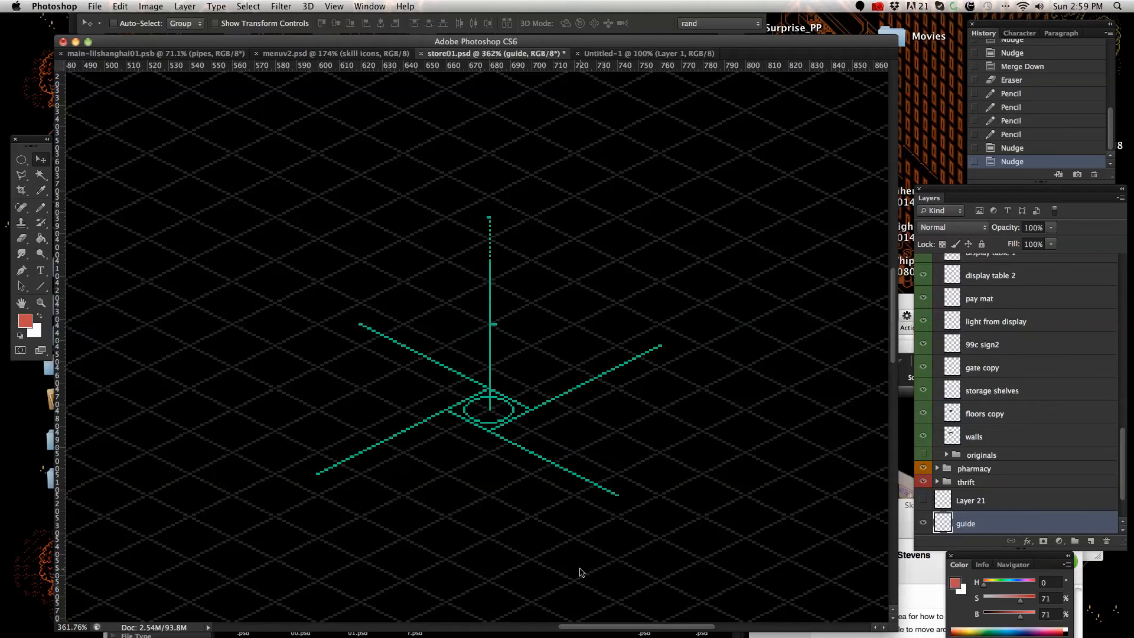
pyautogui.hotkey('shift', 'Down')
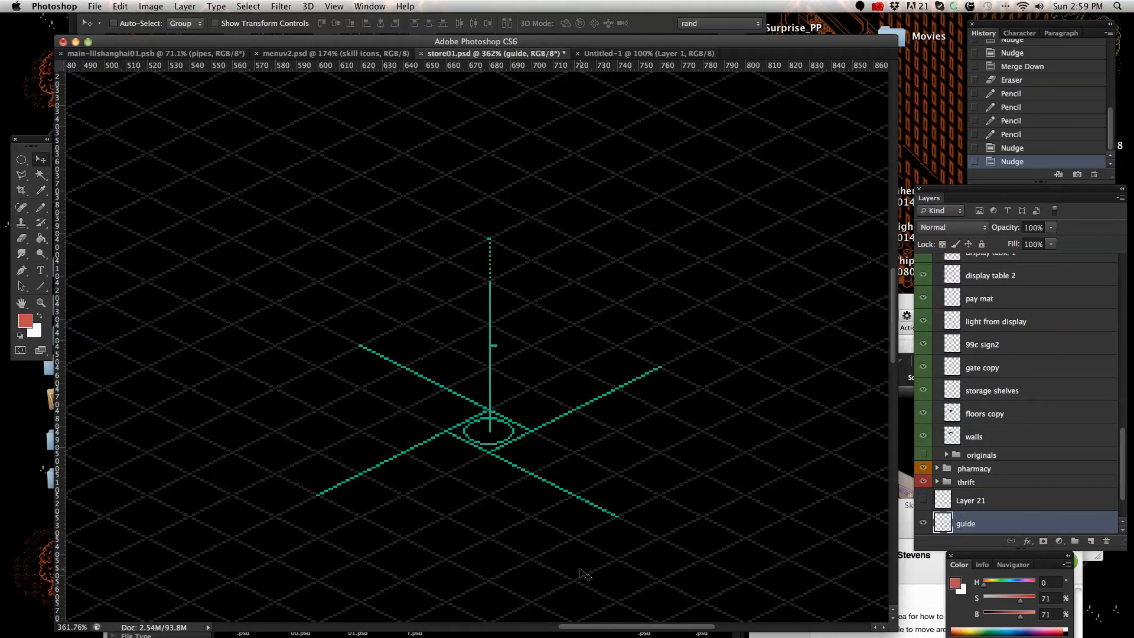
pyautogui.hotkey('shift', 'Up')
pyautogui.hotkey('shift', 'Up')
pyautogui.hotkey('shift', 'Up')
pyautogui.hotkey('shift', 'Up')
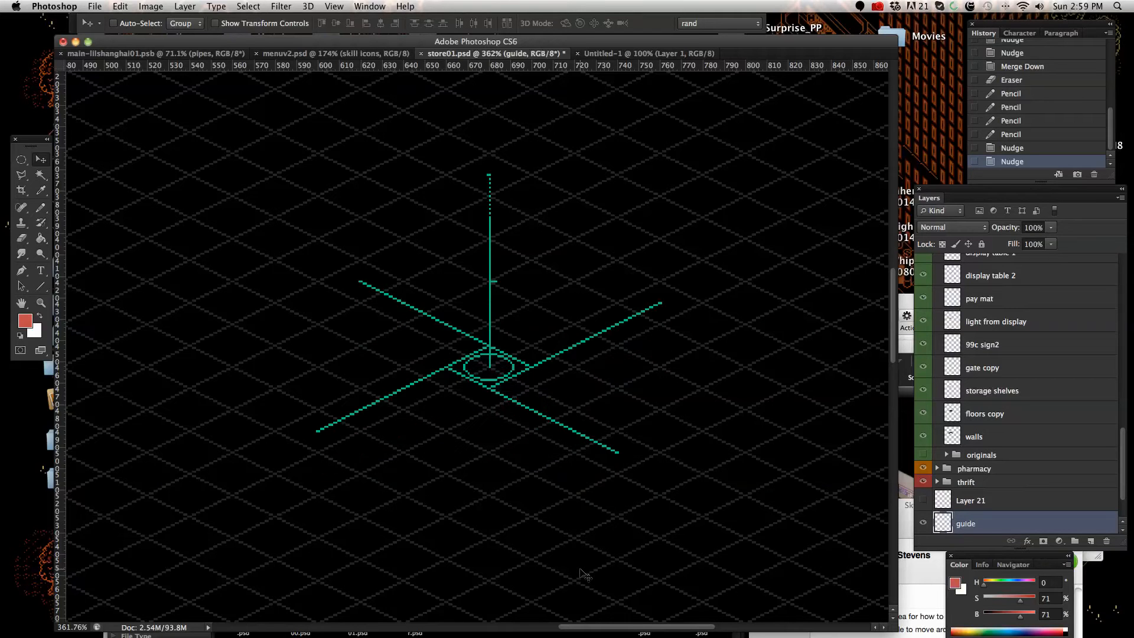
pyautogui.hotkey('shift', 'Left')
pyautogui.hotkey('shift', 'Left')
pyautogui.hotkey('shift', 'Left')
pyautogui.hotkey('shift', 'Up')
pyautogui.hotkey('shift', 'Up')
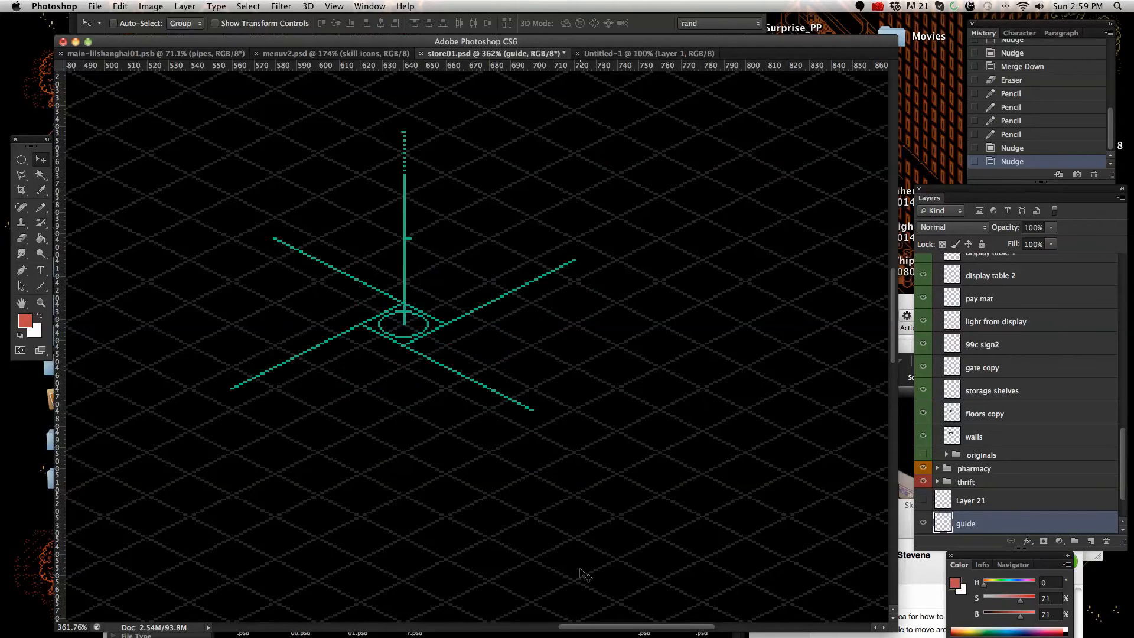
pyautogui.hotkey('shift', 'Right')
pyautogui.hotkey('shift', 'Right')
pyautogui.hotkey('shift', 'Right')
pyautogui.hotkey('shift', 'Up')
pyautogui.hotkey('shift', 'Up')
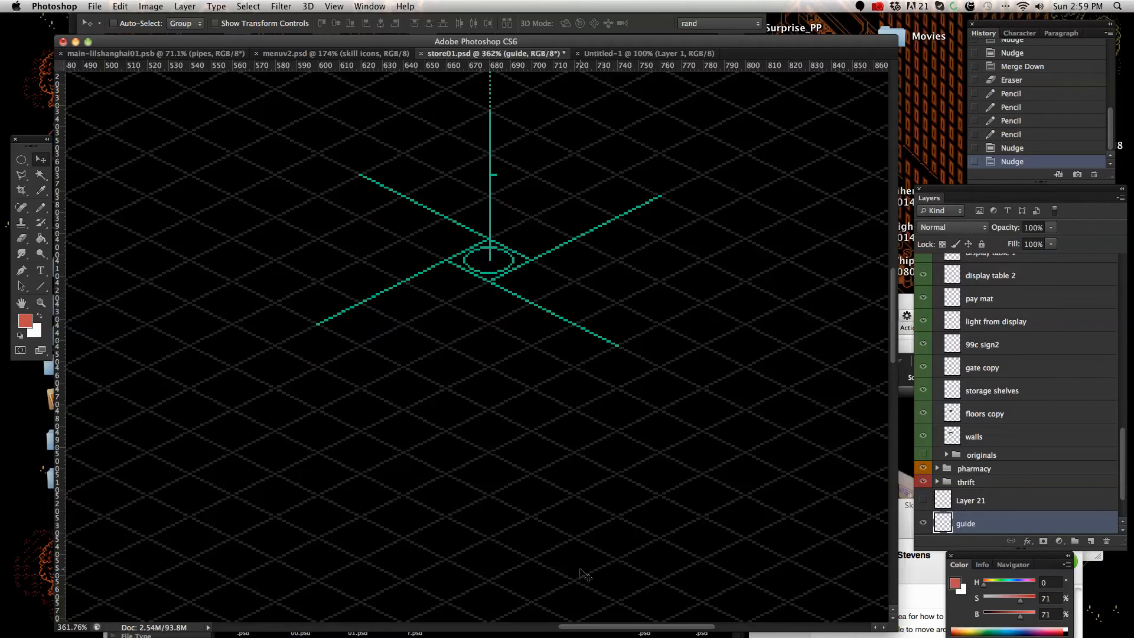
pyautogui.hotkey('shift', 'Down')
pyautogui.hotkey('shift', 'Down')
pyautogui.hotkey('shift', 'Down')
pyautogui.hotkey('shift', 'Down')
pyautogui.hotkey('shift', 'Down')
pyautogui.hotkey('shift', 'Down')
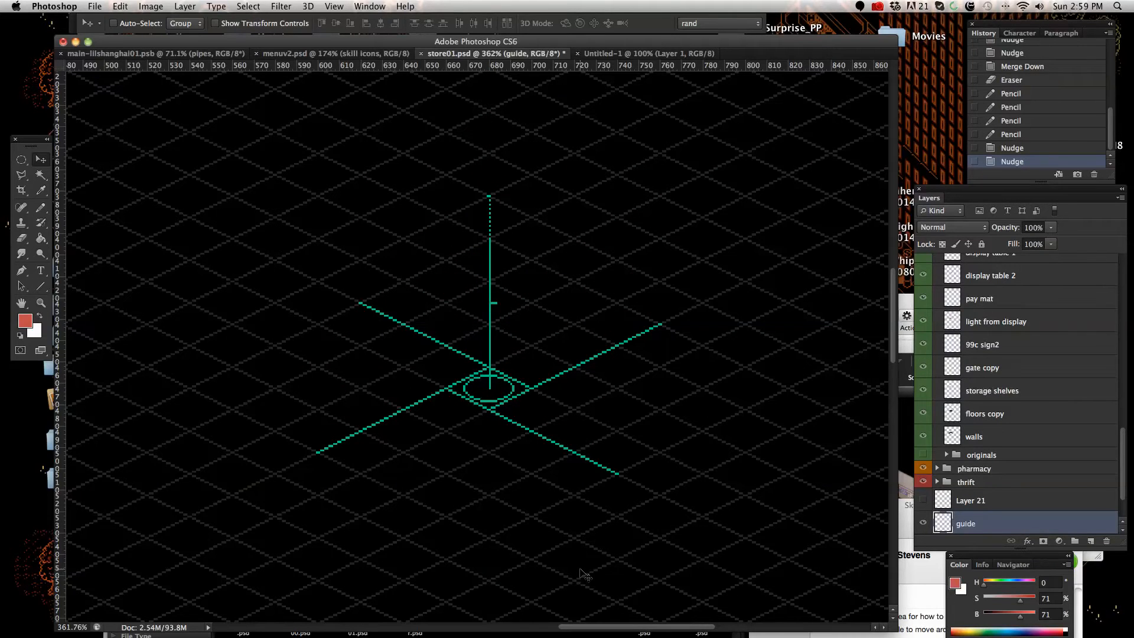
# - Return to the Untitled-1 document and reset the foreground and background colors to black and white
pyautogui.click(40, 304)
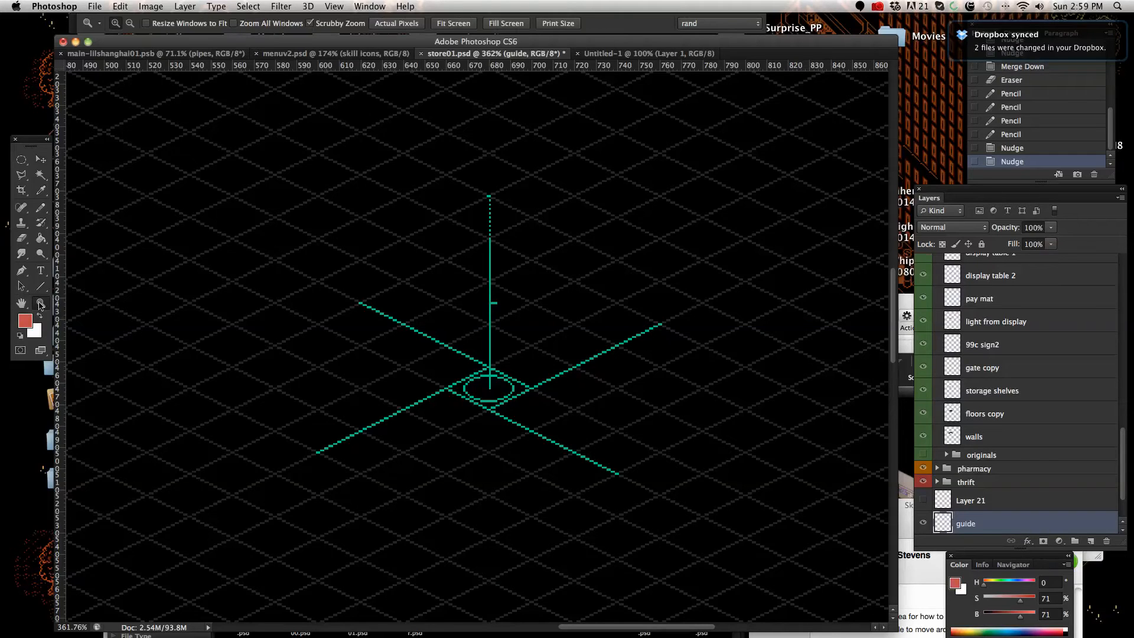
pyautogui.moveTo(414, 351); pyautogui.dragTo(366, 355)
pyautogui.scroll(3, 507, 357)
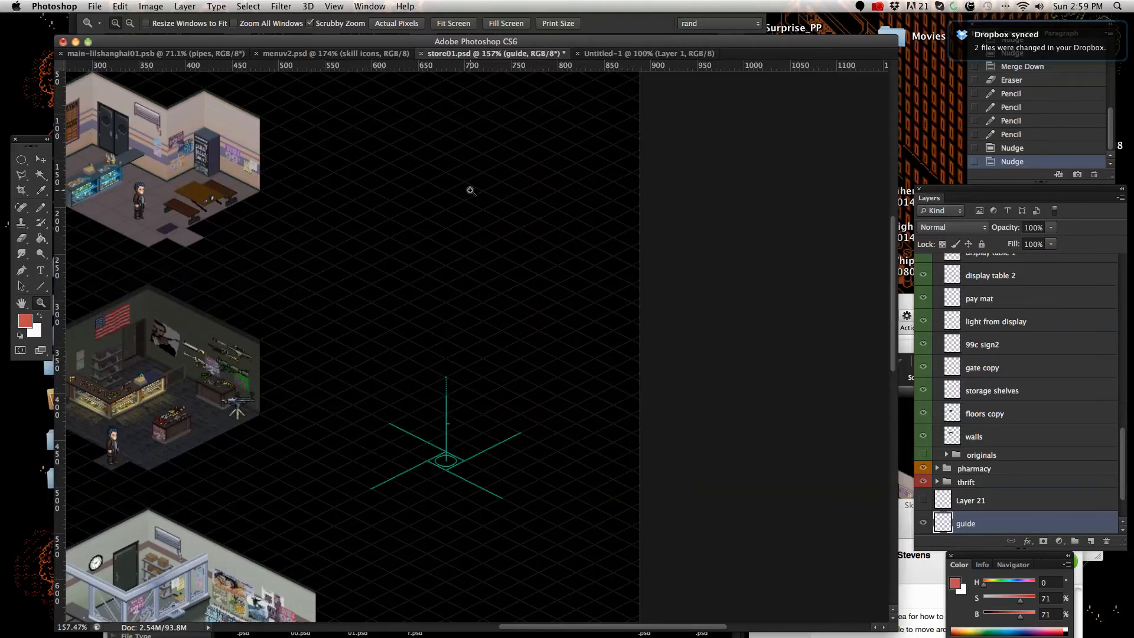
pyautogui.click(641, 53)
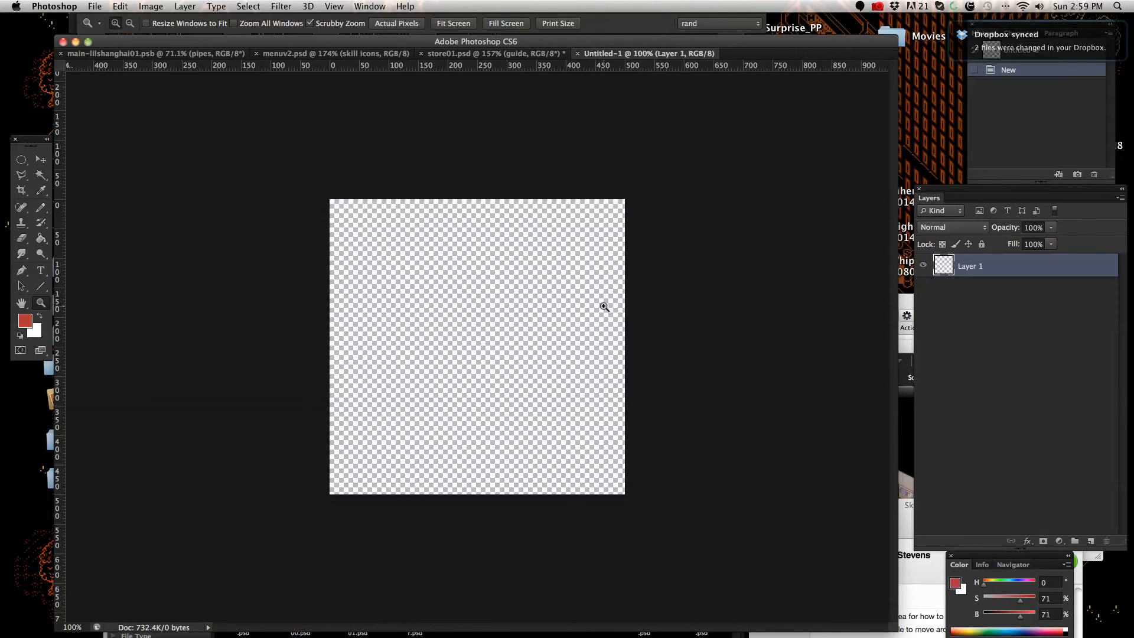
pyautogui.moveTo(418, 383); pyautogui.dragTo(448, 384)
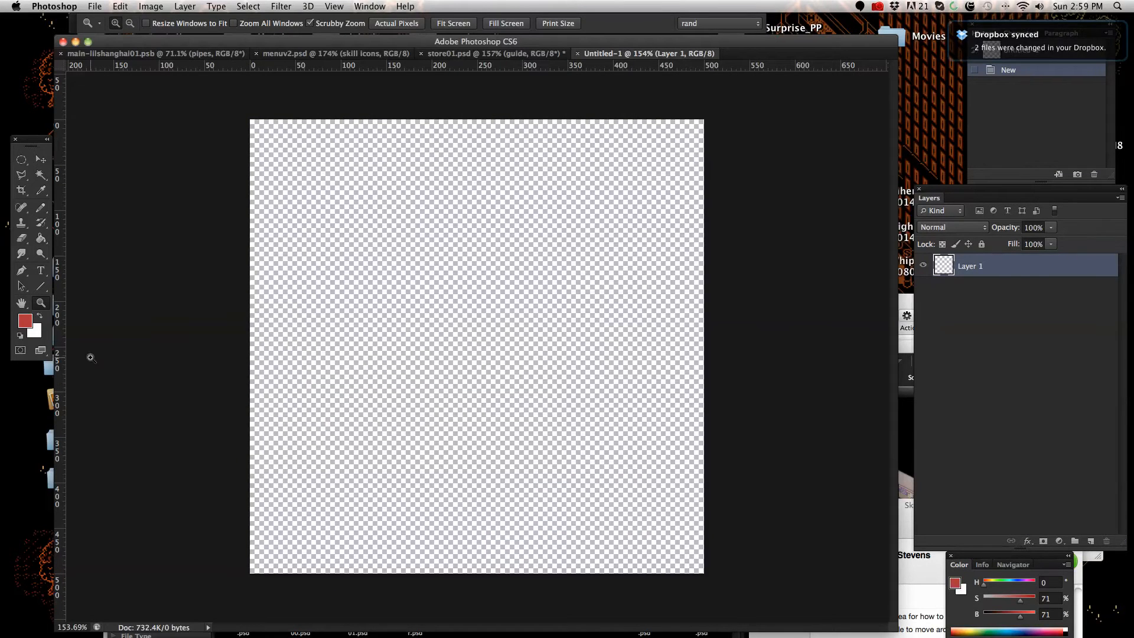
pyautogui.click(20, 336)
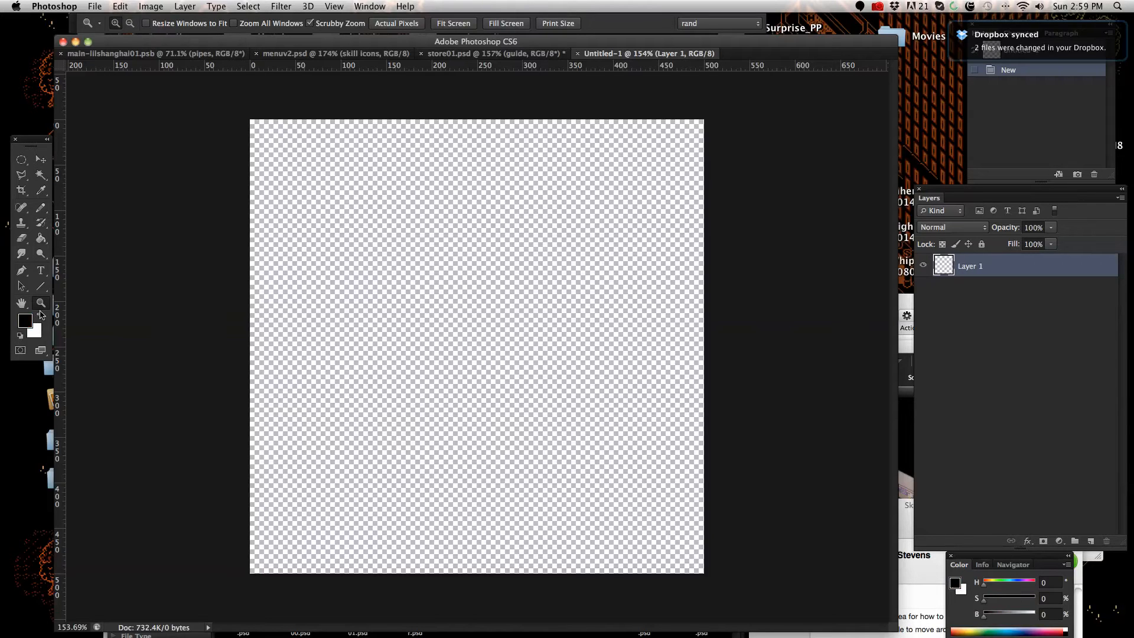
pyautogui.moveTo(483, 358); pyautogui.dragTo(491, 354)
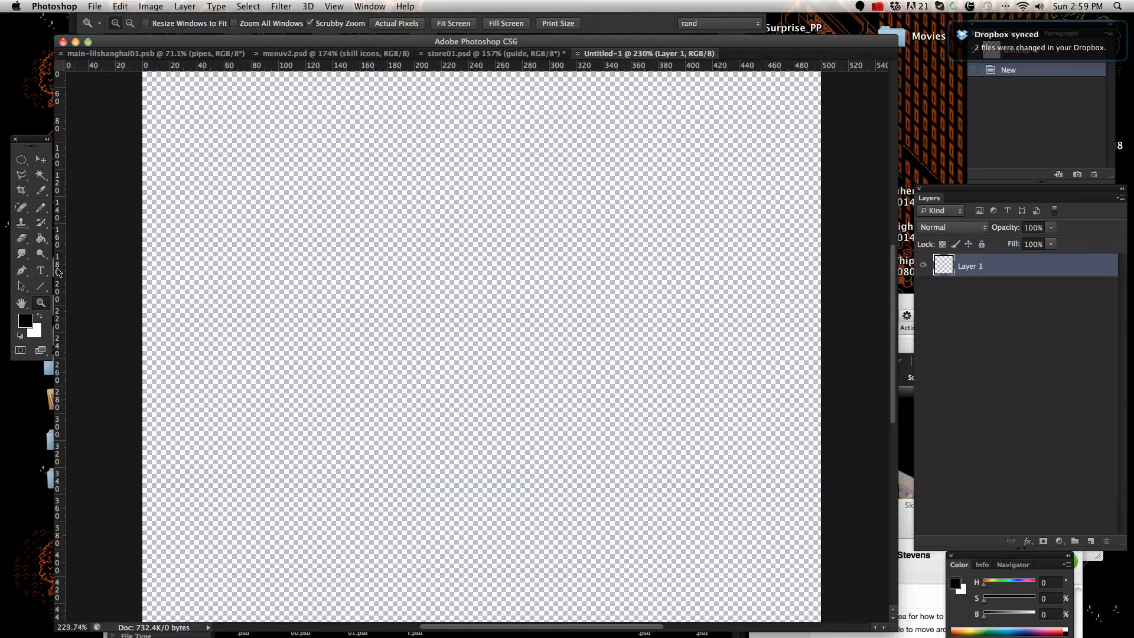
# - Try a 1 px black diagonal with the Line tool, about 175 px wide, and revert the canvas to its empty state
pyautogui.click(40, 207)
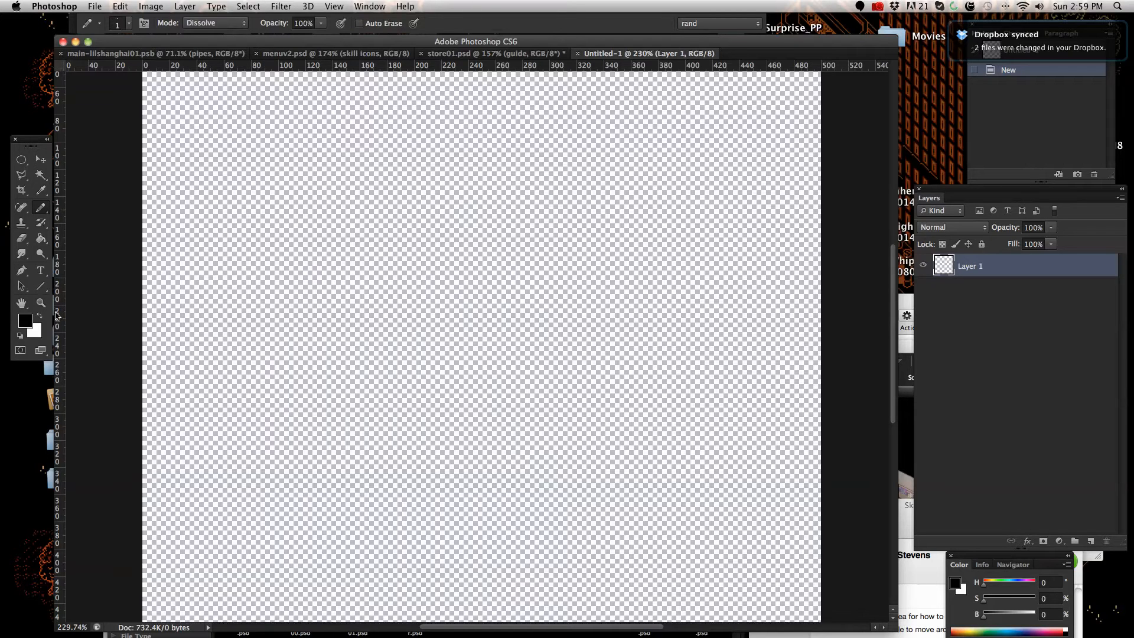
pyautogui.click(41, 285)
pyautogui.click(326, 302)
pyautogui.moveTo(413, 348)
pyautogui.mouseDown()
pyautogui.moveTo(530, 434)
pyautogui.moveTo(592, 452)
pyautogui.moveTo(637, 492)
pyautogui.moveTo(654, 481)
pyautogui.mouseUp()
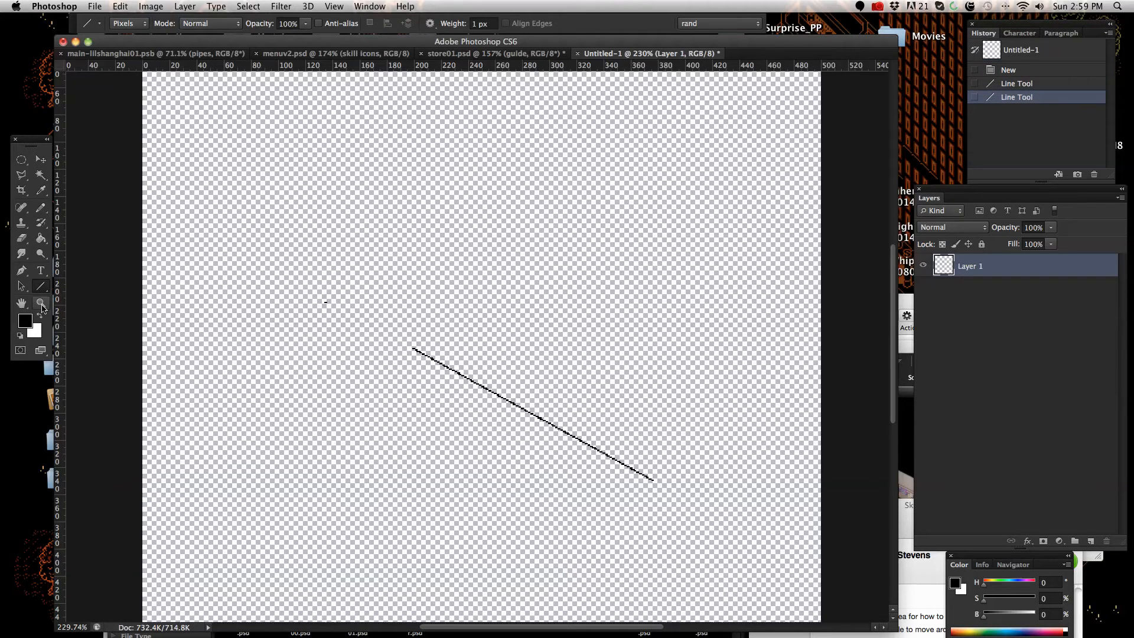
pyautogui.click(40, 302)
pyautogui.moveTo(525, 432); pyautogui.dragTo(572, 445)
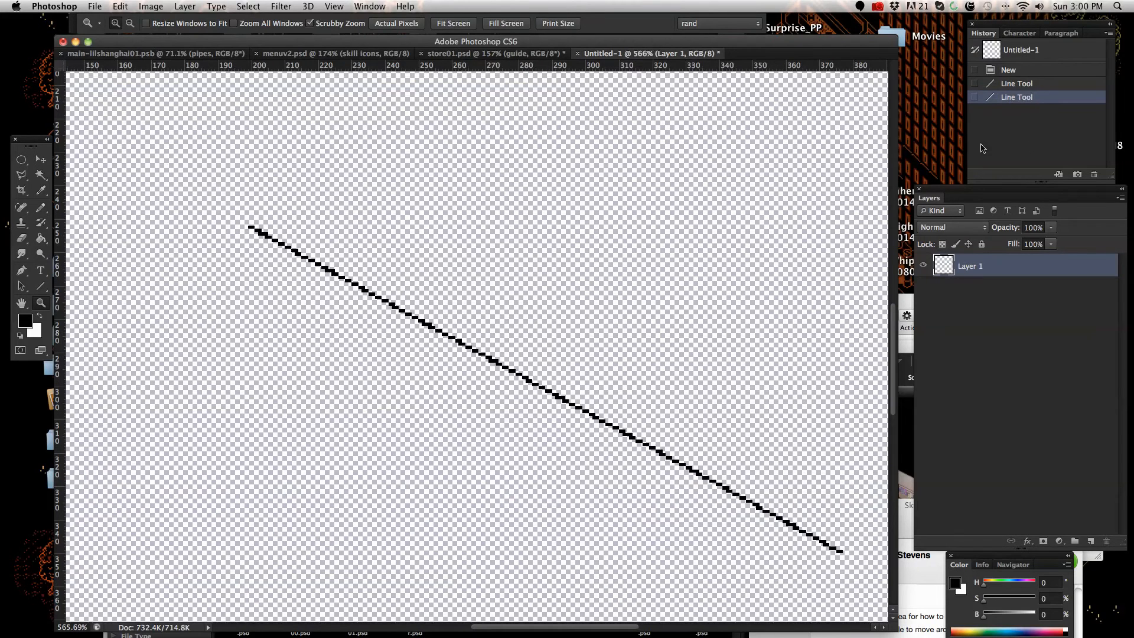
pyautogui.click(1038, 81)
pyautogui.click(1038, 70)
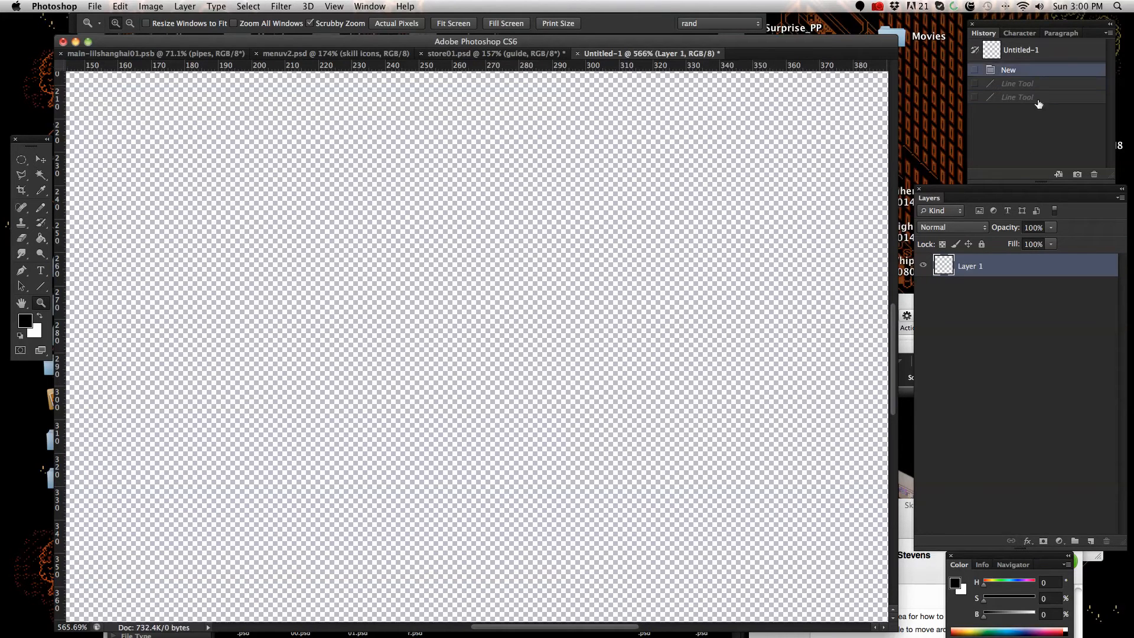
# - Draw four black two-pixel dashes with the 1 px Pencil tool, each stepping two pixels across and one pixel down
pyautogui.press('space')
pyautogui.click(41, 208)
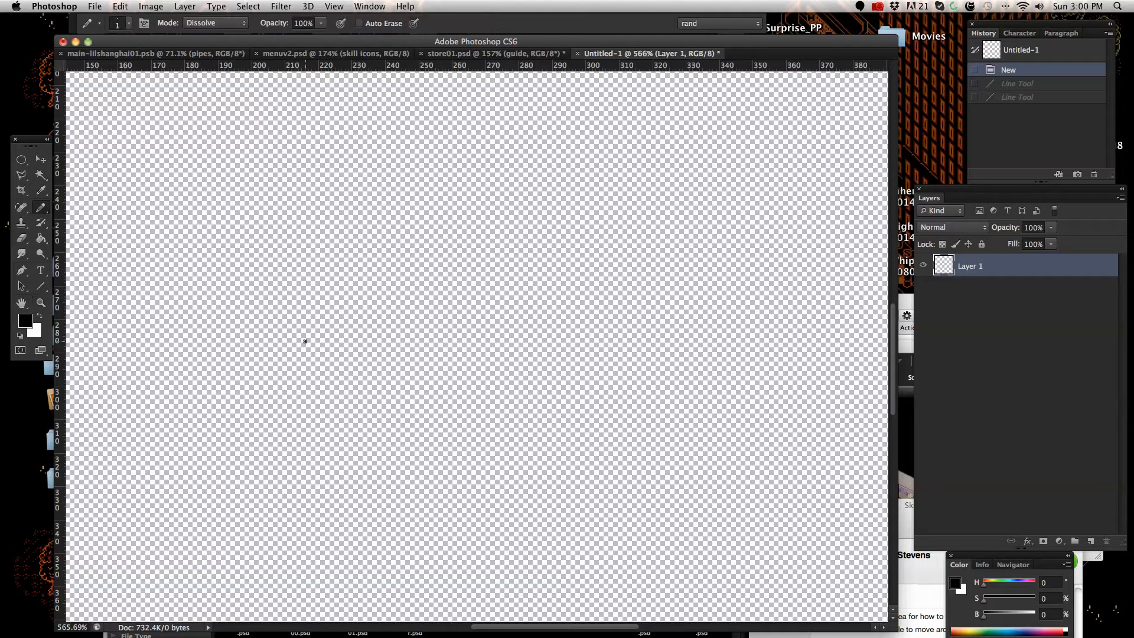
pyautogui.click(307, 341)
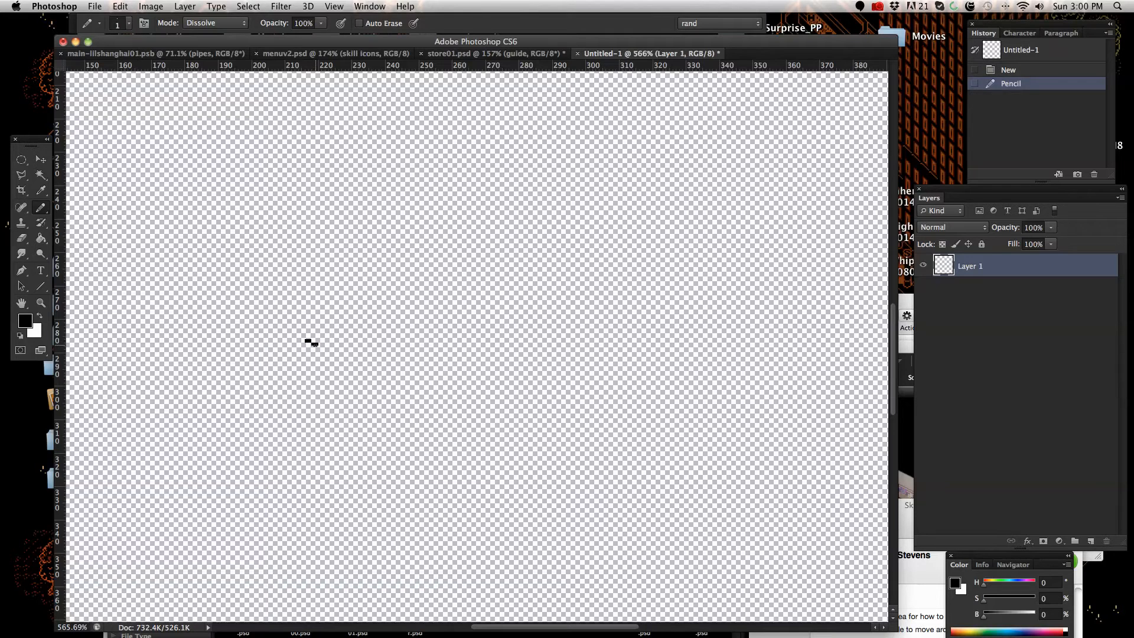
pyautogui.moveTo(314, 343); pyautogui.dragTo(317, 346)
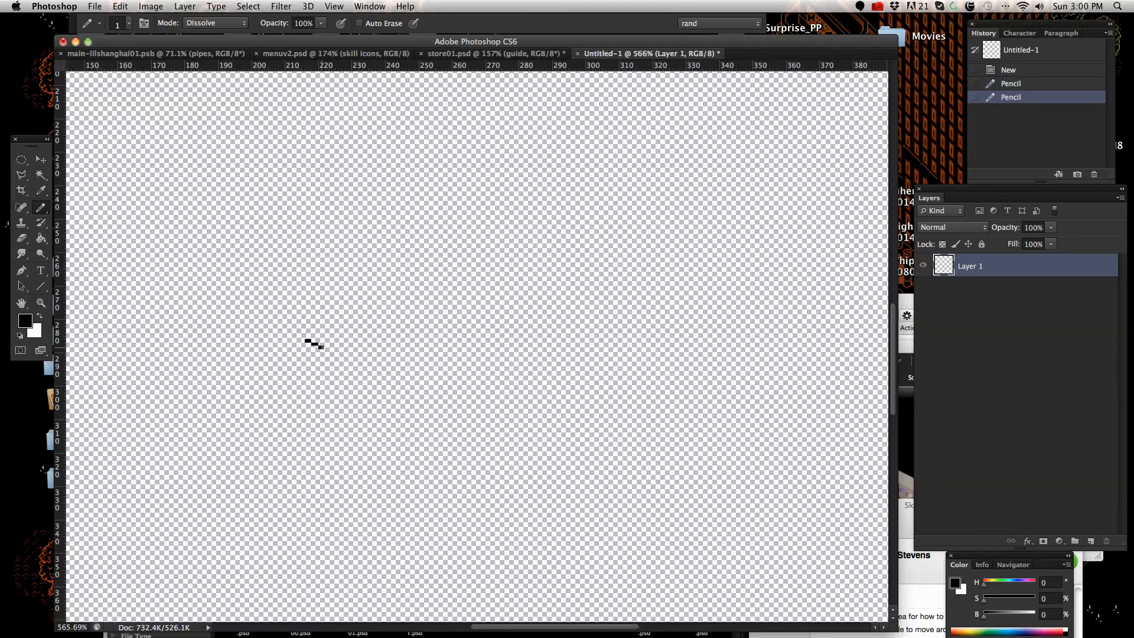
pyautogui.click(325, 348)
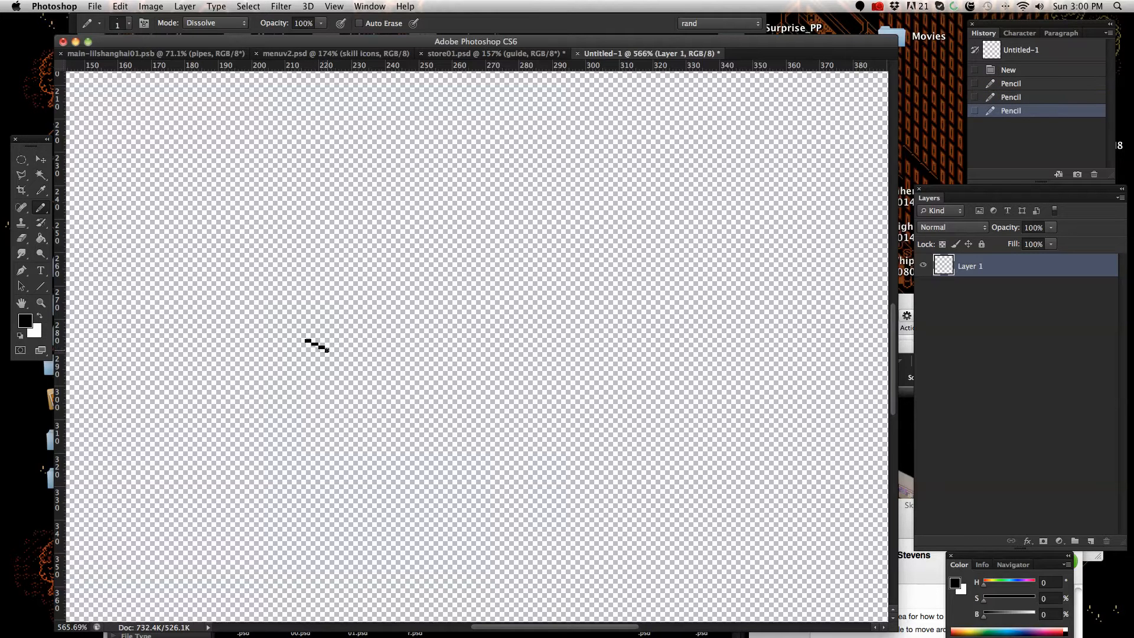
pyautogui.click(330, 351)
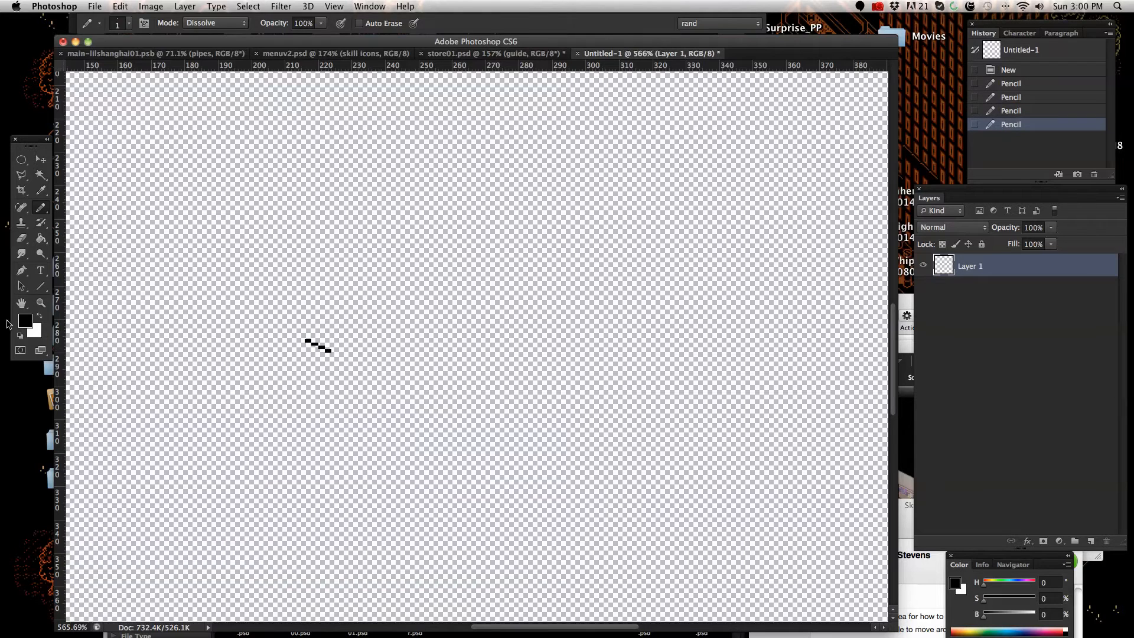
# - Extend the pencilled stair-step diagonal down to the right to eleven two-pixel dashes, about 22 px wide
pyautogui.click(41, 302)
pyautogui.moveTo(366, 358); pyautogui.dragTo(438, 363)
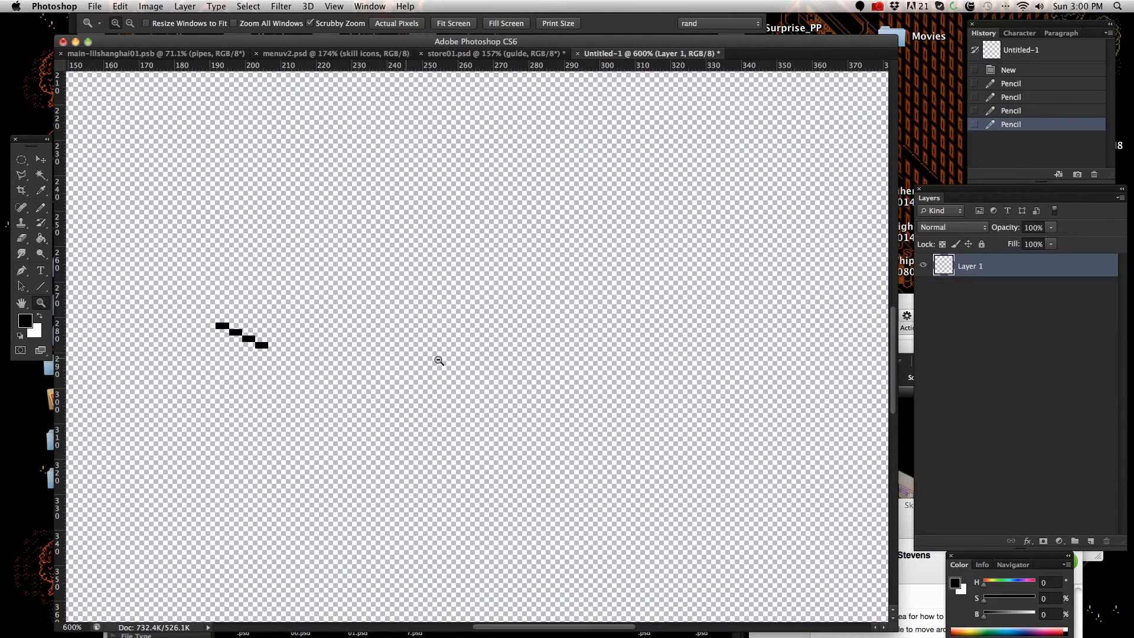
pyautogui.click(41, 208)
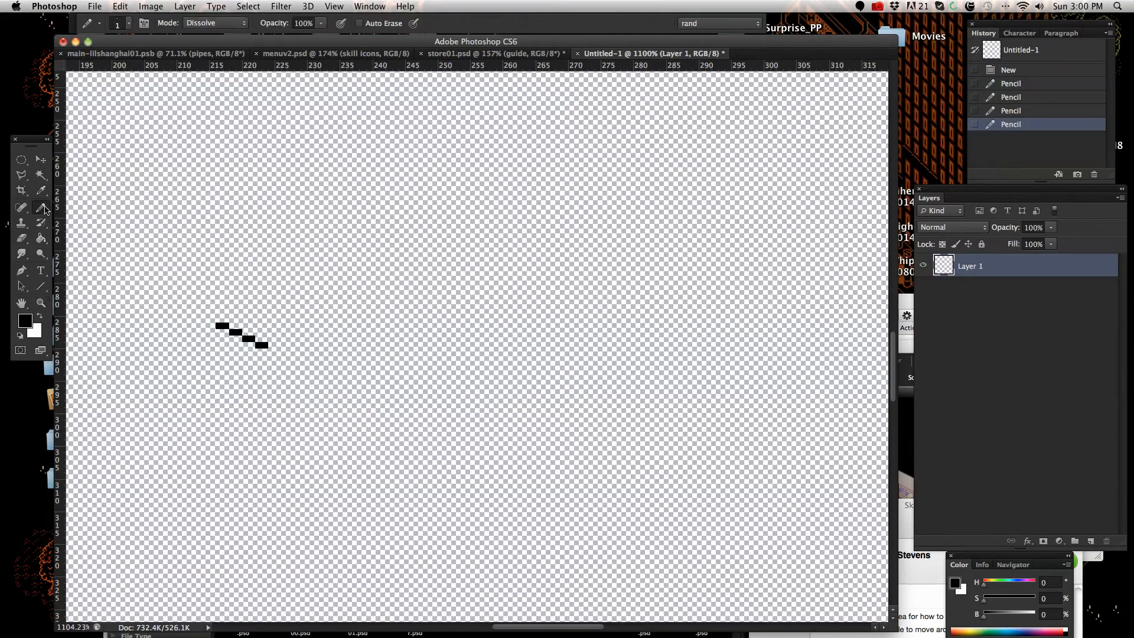
pyautogui.click(288, 357)
pyautogui.click(287, 358)
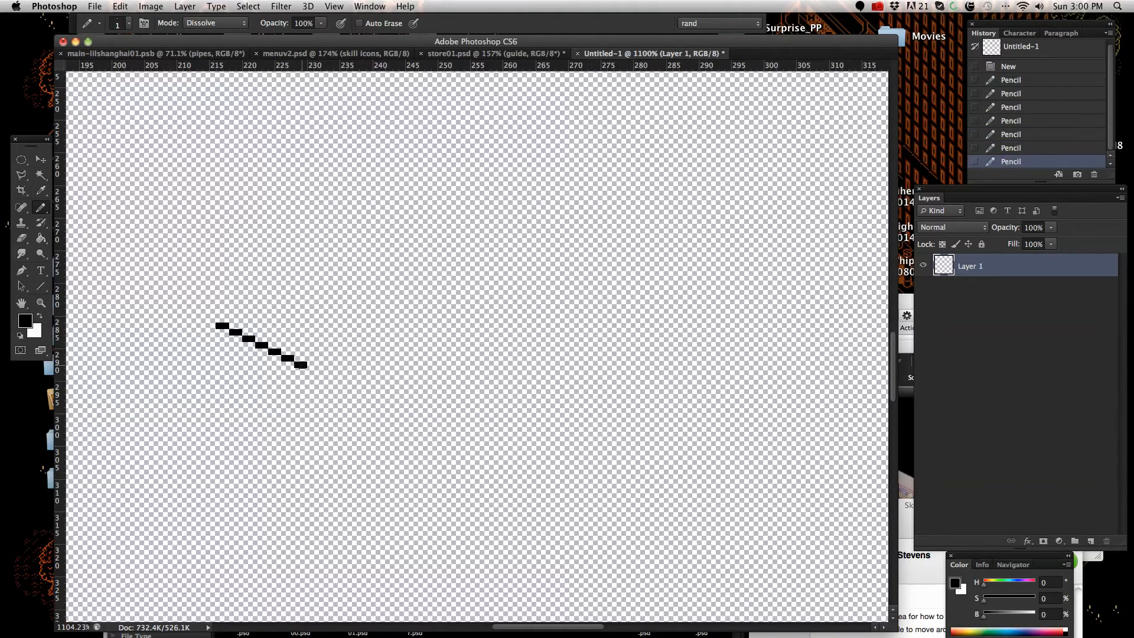
pyautogui.click(313, 372)
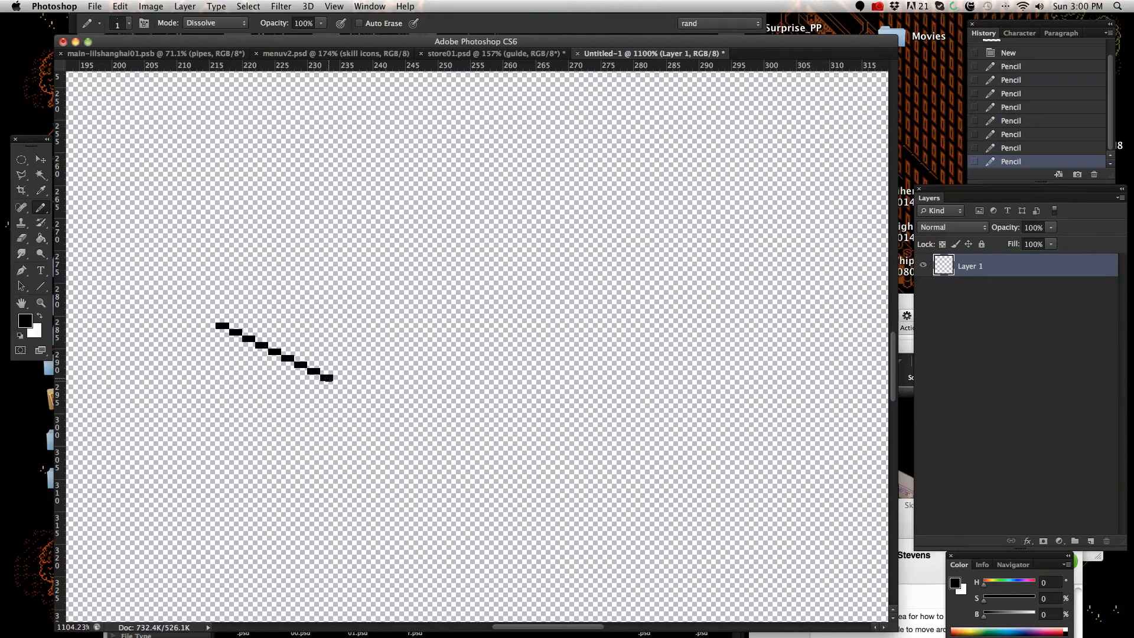
pyautogui.click(338, 385)
pyautogui.click(353, 390)
# - Duplicate Layer 1 and nudge the copy 20 px right and 10 px down to continue the stepped line
pyautogui.rightClick(1023, 267)
pyautogui.click(978, 266)
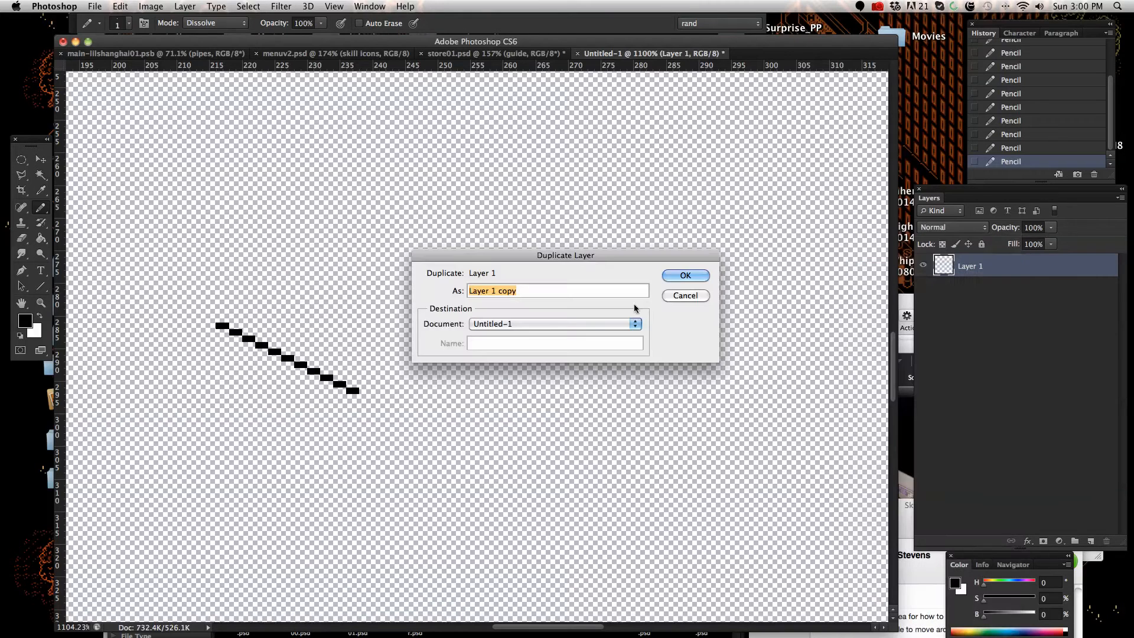
pyautogui.click(685, 279)
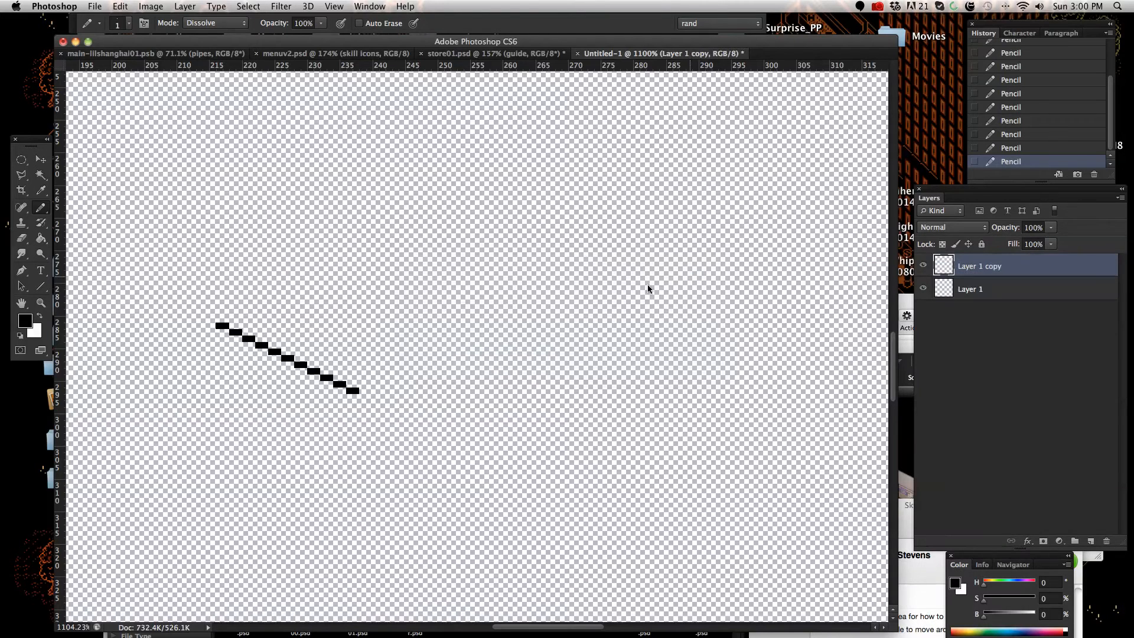
pyautogui.click(41, 159)
pyautogui.hotkey('shift', 'Right')
pyautogui.hotkey('shift', 'Right')
pyautogui.hotkey('shift', 'Down')
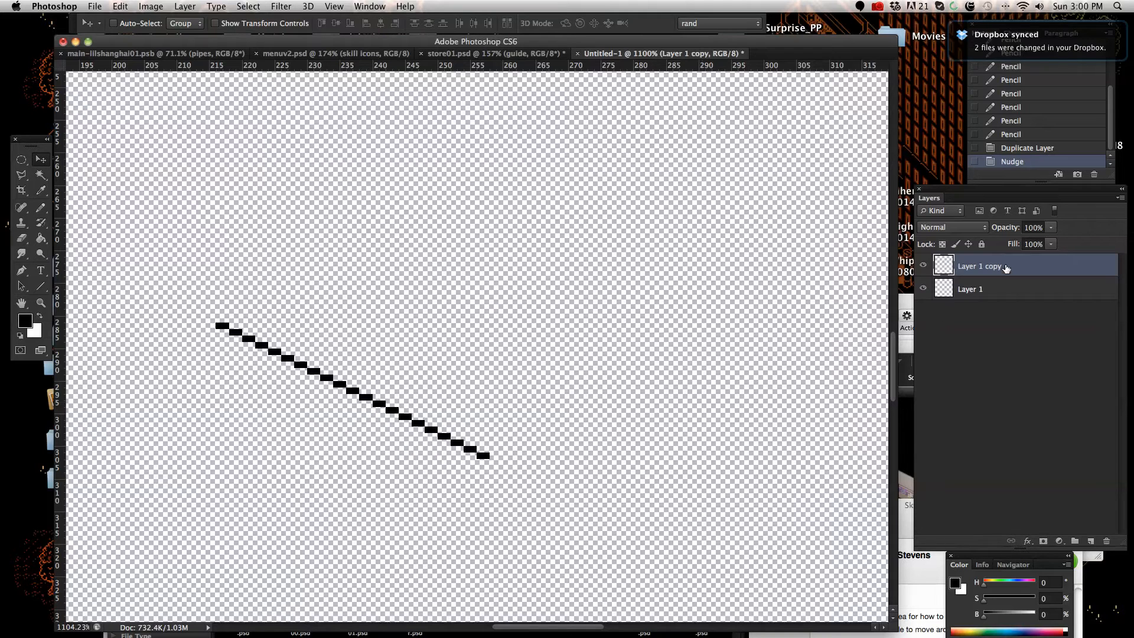
# - Duplicate both line layers together and nudge the copies 40 px right and 20 px down to extend the diagonal
pyautogui.keyDown('shift'); pyautogui.click(1007, 294); pyautogui.keyUp('shift')
pyautogui.rightClick(1007, 294)
pyautogui.click(980, 269)
pyautogui.click(690, 275)
pyautogui.hotkey('shift', 'Right')
pyautogui.hotkey('shift', 'Right')
pyautogui.hotkey('shift', 'Right')
pyautogui.hotkey('shift', 'Right')
pyautogui.hotkey('shift', 'Down')
pyautogui.hotkey('shift', 'Down')
pyautogui.hotkey('shift', 'Down')
pyautogui.hotkey('shift', 'Up')
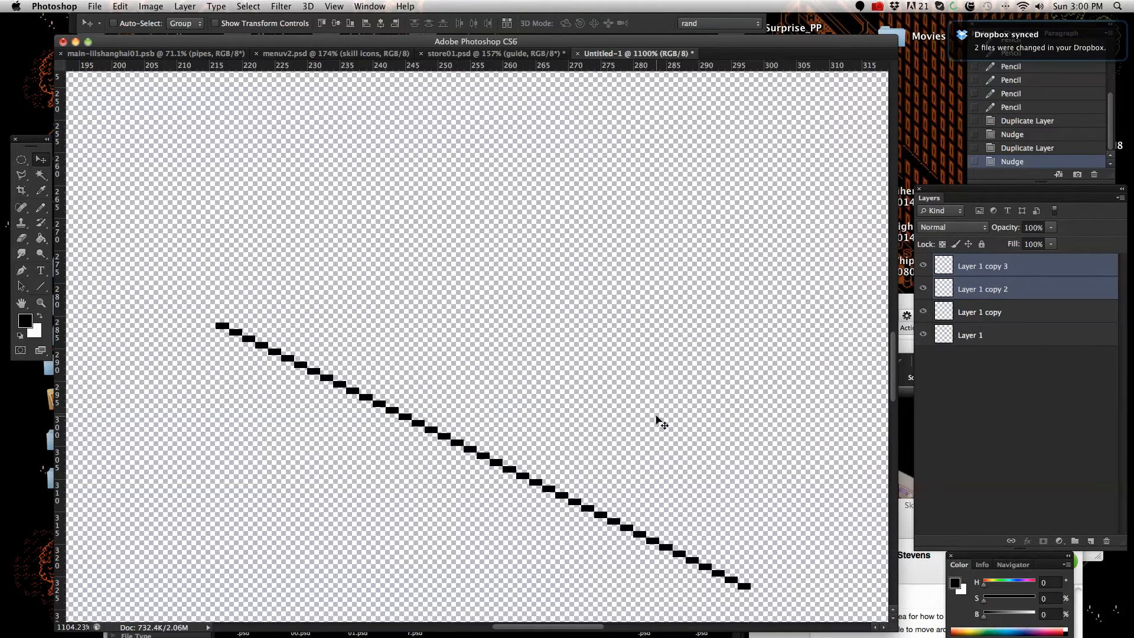
# - Merge all four line segment layers into a single layer
pyautogui.scroll(-5, 807, 381)
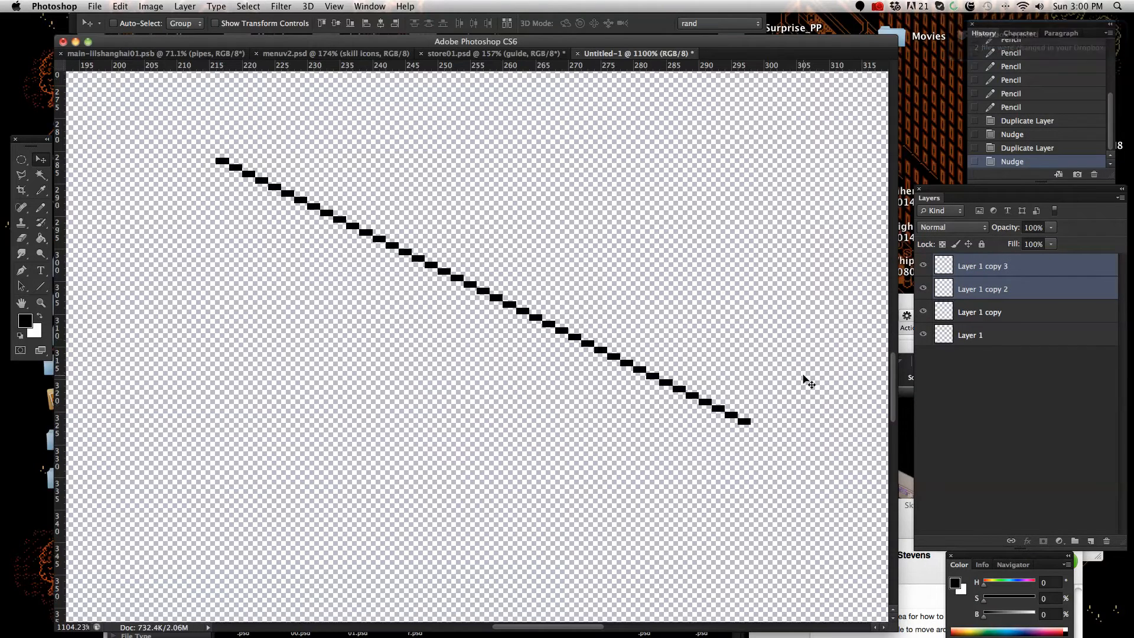
pyautogui.keyDown('shift'); pyautogui.click(991, 337); pyautogui.keyUp('shift')
pyautogui.keyDown('shift'); pyautogui.click(1004, 266); pyautogui.keyUp('shift')
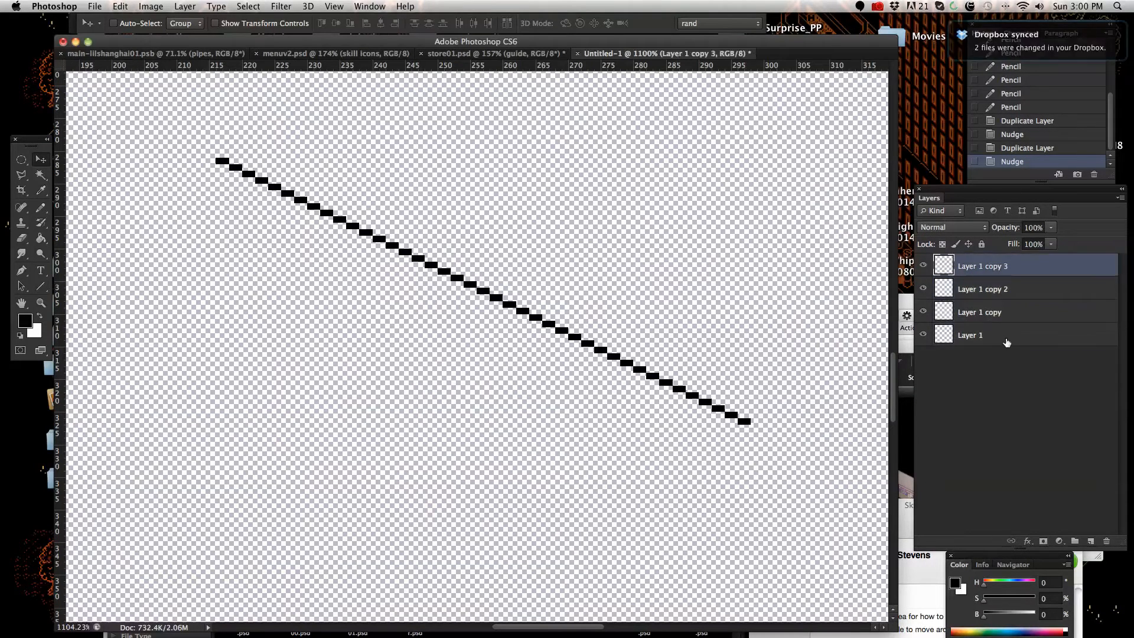
pyautogui.rightClick(956, 270)
pyautogui.click(944, 473)
# - Duplicate the merged line, nudge the copy 80 px right and 40 px down, and merge it down
pyautogui.press('z')
pyautogui.moveTo(540, 332); pyautogui.dragTo(461, 350)
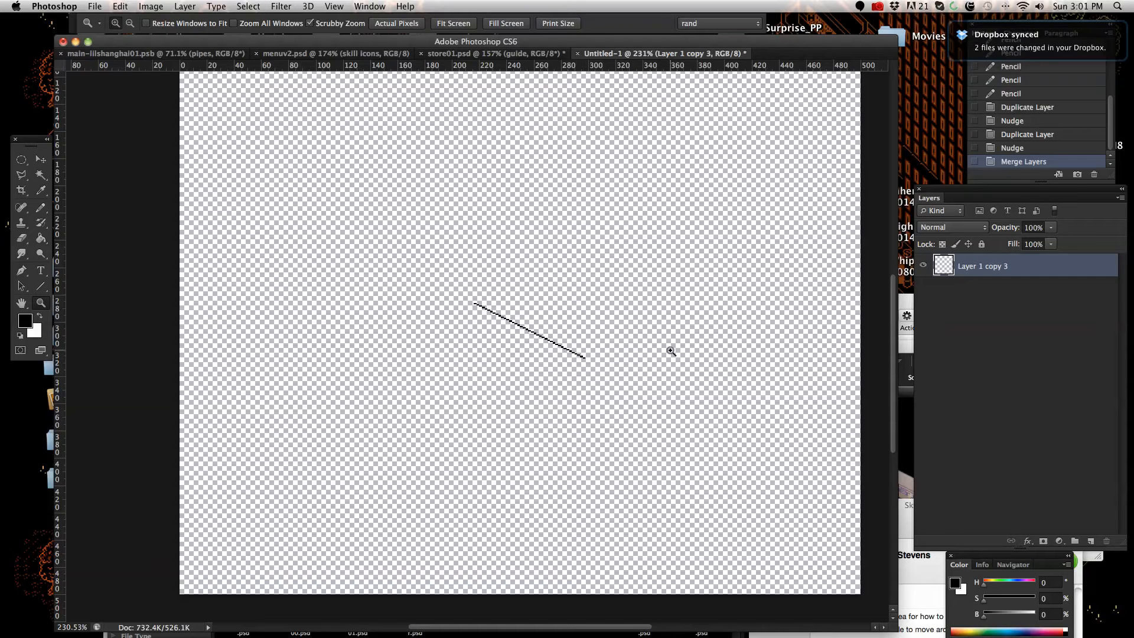
pyautogui.rightClick(1023, 264)
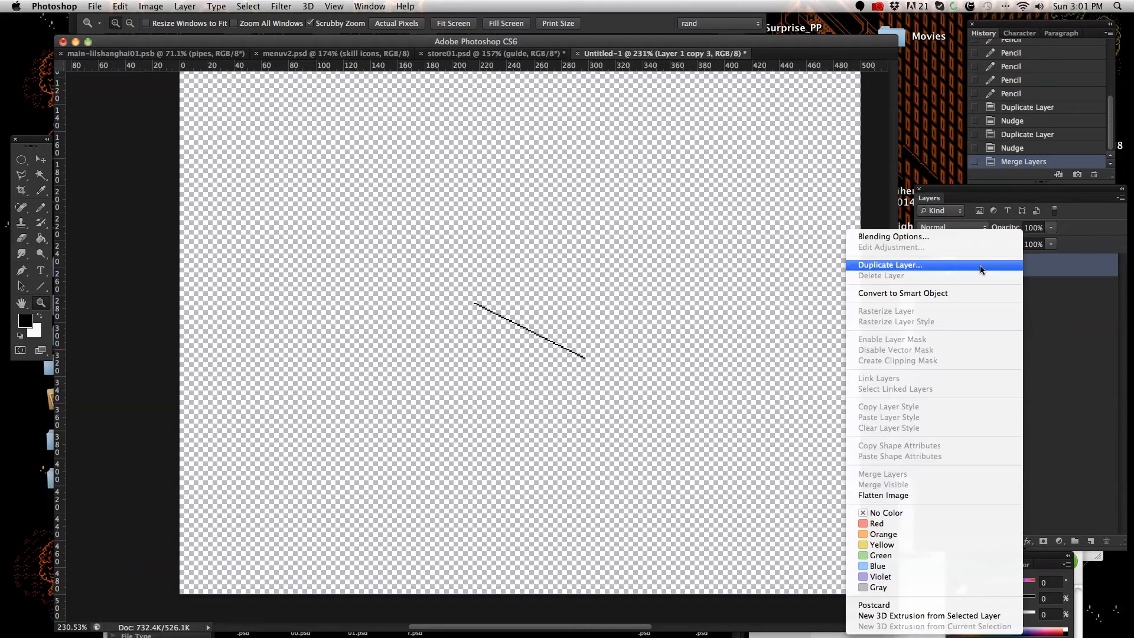
pyautogui.click(941, 267)
pyautogui.click(686, 275)
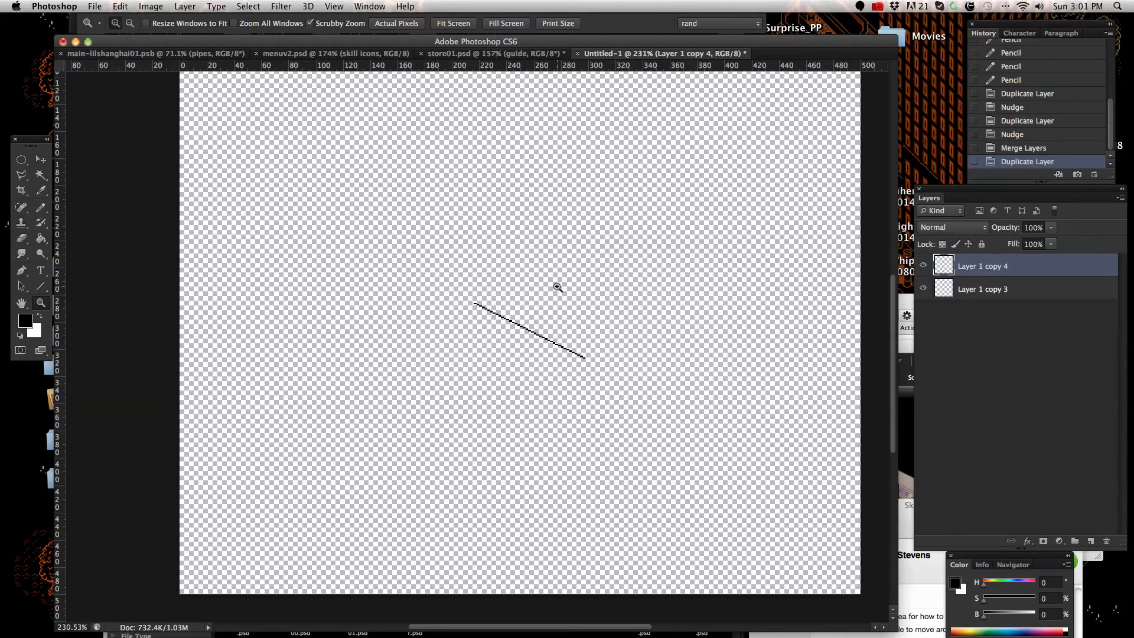
pyautogui.click(40, 159)
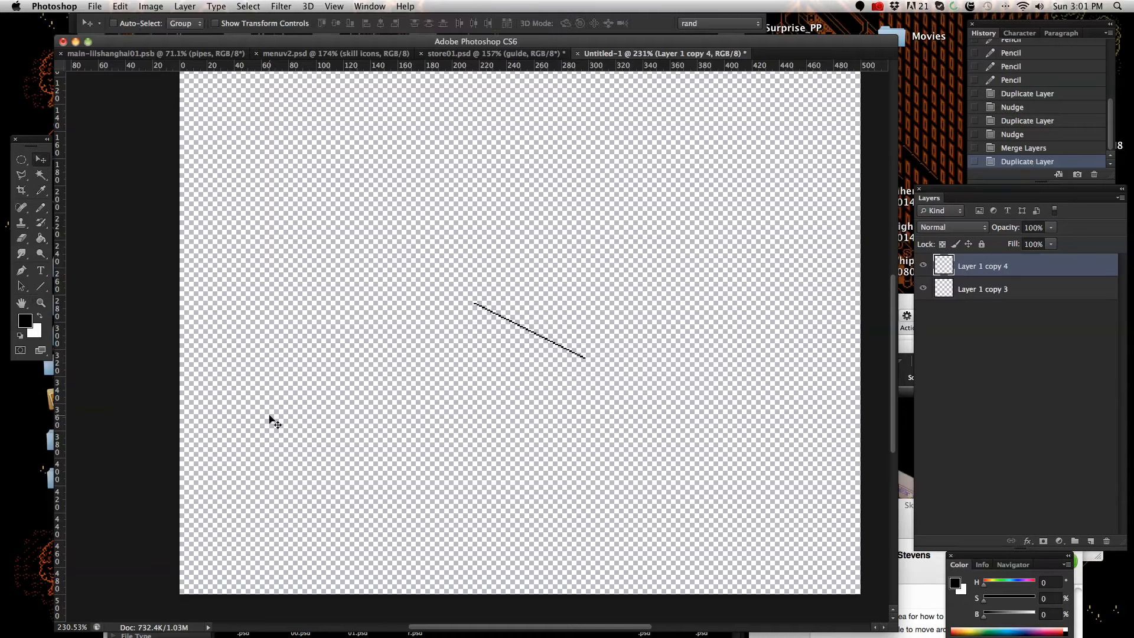
pyautogui.hotkey('shift', 'Right')
pyautogui.hotkey('shift', 'Right')
pyautogui.hotkey('shift', 'Right')
pyautogui.hotkey('shift', 'Right')
pyautogui.hotkey('shift', 'Down')
pyautogui.hotkey('shift', 'Down')
pyautogui.hotkey('shift', 'Down')
pyautogui.hotkey('shift', 'Right')
pyautogui.hotkey('shift', 'Right')
pyautogui.hotkey('shift', 'Right')
pyautogui.hotkey('shift', 'Down')
pyautogui.hotkey('shift', 'Right')
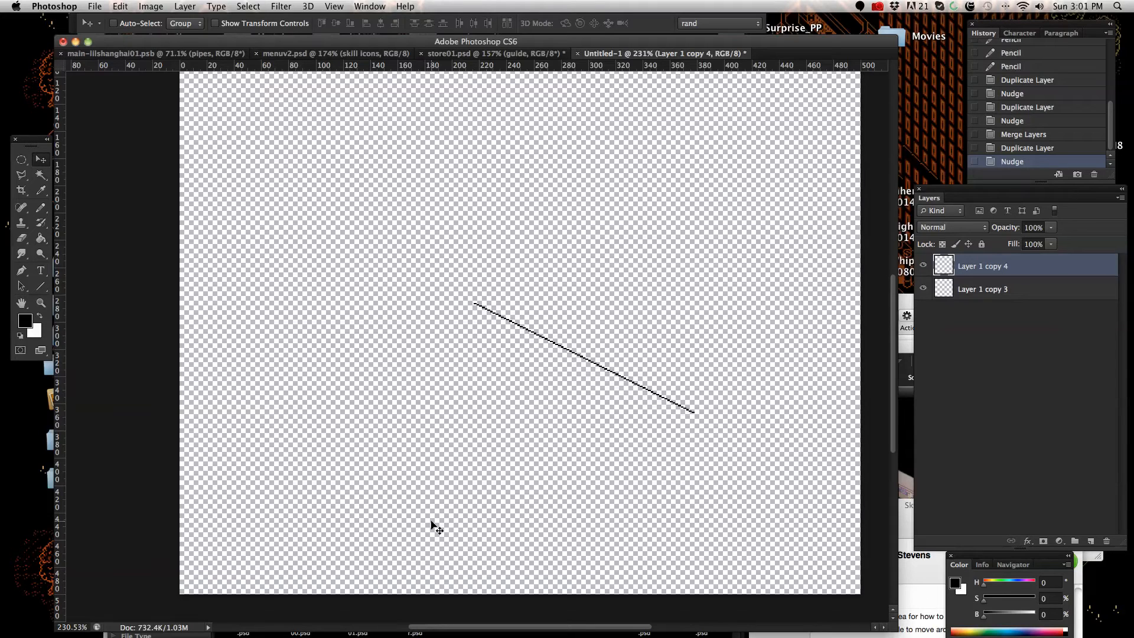
pyautogui.rightClick(1037, 273)
pyautogui.click(1004, 474)
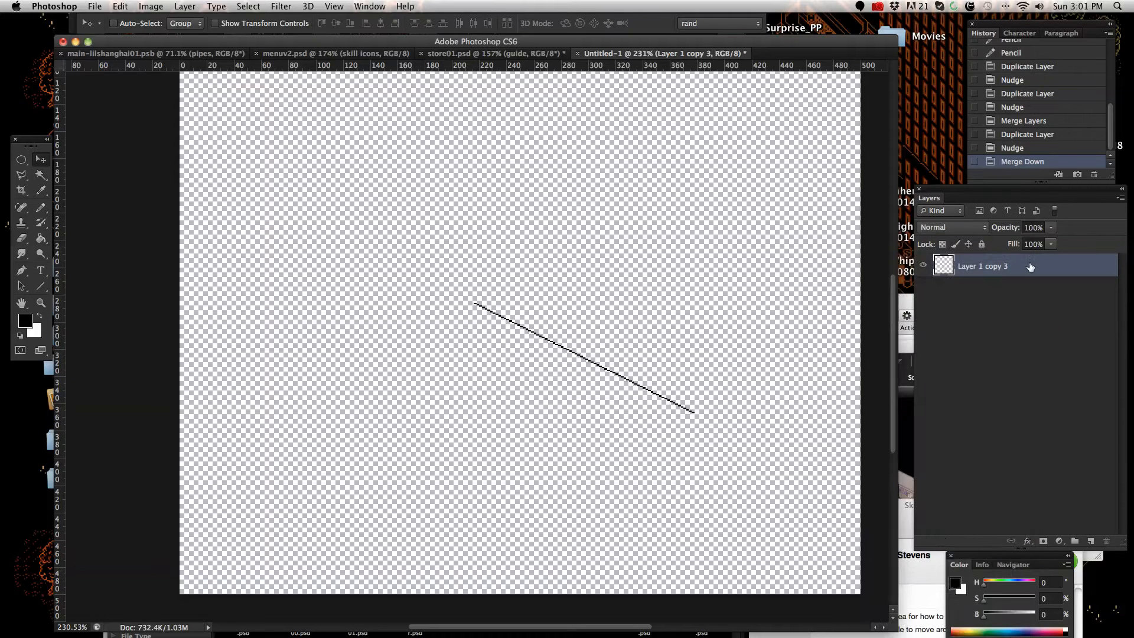
# - Duplicate the longer line, nudge the copy 140 px right and 70 px down past the canvas's right edge, and merge it down
pyautogui.rightClick(1031, 267)
pyautogui.click(966, 266)
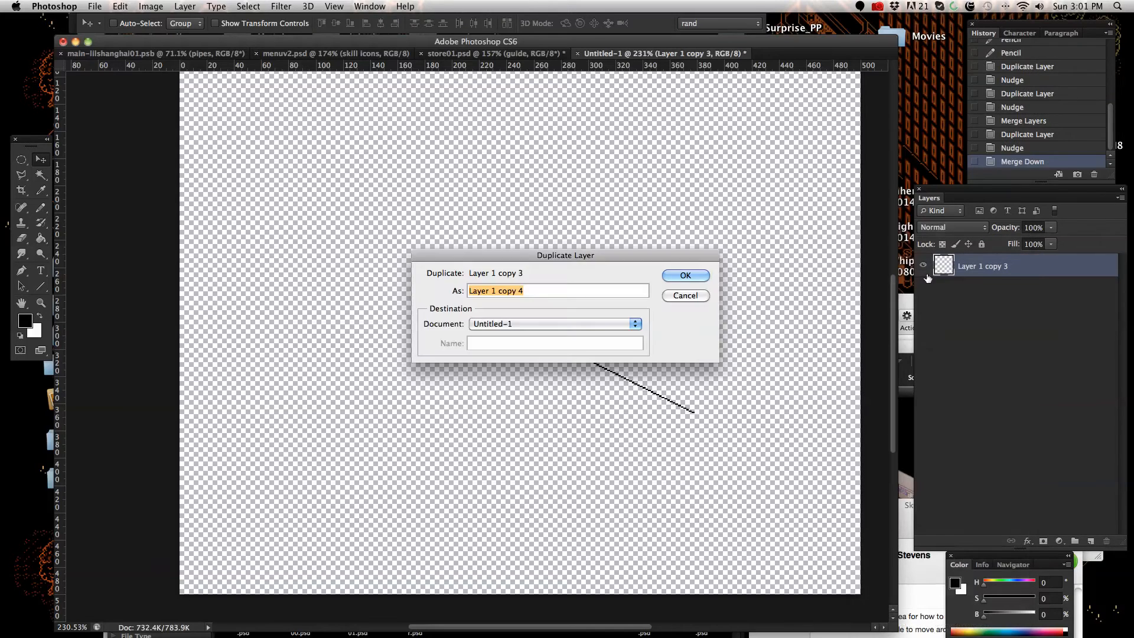
pyautogui.click(686, 275)
pyautogui.hotkey('shift', 'Right')
pyautogui.hotkey('shift', 'Right')
pyautogui.hotkey('shift', 'Right')
pyautogui.hotkey('shift', 'Right')
pyautogui.hotkey('shift', 'Right')
pyautogui.hotkey('shift', 'Right')
pyautogui.hotkey('shift', 'Right')
pyautogui.hotkey('shift', 'Right')
pyautogui.hotkey('shift', 'Right')
pyautogui.hotkey('shift', 'Right')
pyautogui.hotkey('shift', 'Right')
pyautogui.hotkey('shift', 'Right')
pyautogui.hotkey('shift', 'Right')
pyautogui.hotkey('shift', 'Right')
pyautogui.hotkey('shift', 'Down')
pyautogui.hotkey('shift', 'Down')
pyautogui.hotkey('shift', 'Down')
pyautogui.hotkey('shift', 'Down')
pyautogui.hotkey('shift', 'Down')
pyautogui.hotkey('shift', 'Down')
pyautogui.hotkey('shift', 'Down')
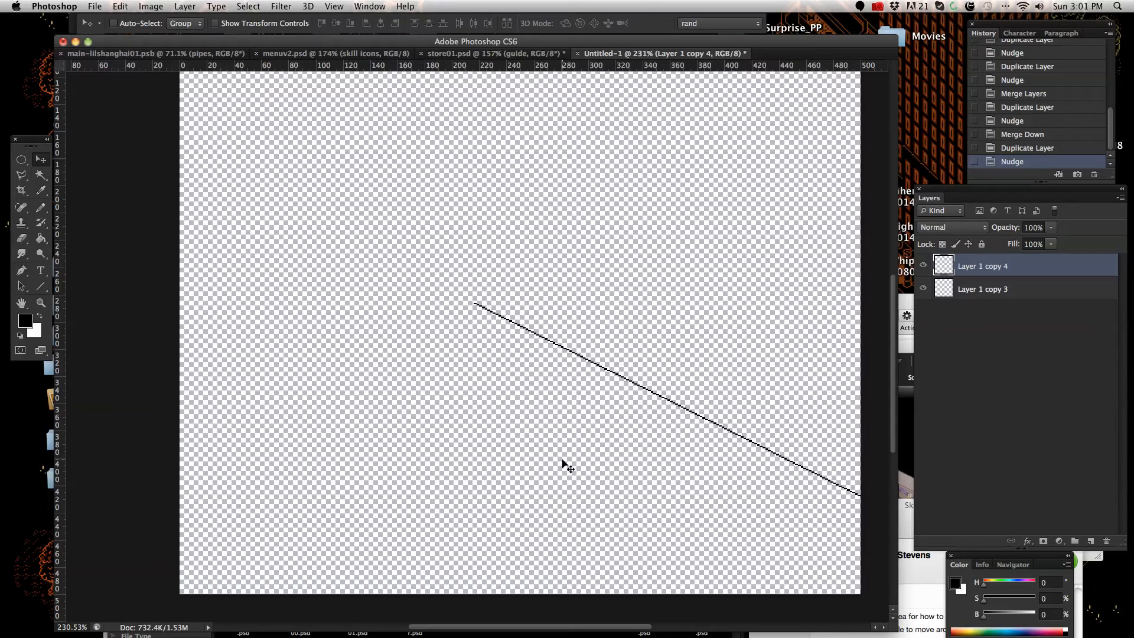
pyautogui.rightClick(982, 266)
pyautogui.click(860, 475)
# - Duplicate the line, nudge the copy up and left along the same diagonal to the canvas's left edge, and merge it down
pyautogui.rightClick(977, 266)
pyautogui.click(926, 267)
pyautogui.press('Return')
pyautogui.hotkey('shift', 'Left')
pyautogui.hotkey('shift', 'Left')
pyautogui.hotkey('shift', 'Left')
pyautogui.hotkey('shift', 'Left')
pyautogui.hotkey('shift', 'Left')
pyautogui.hotkey('shift', 'Left')
pyautogui.hotkey('shift', 'Left')
pyautogui.hotkey('shift', 'Left')
pyautogui.hotkey('shift', 'Left')
pyautogui.hotkey('shift', 'Left')
pyautogui.hotkey('shift', 'Left')
pyautogui.hotkey('shift', 'Left')
pyautogui.hotkey('shift', 'Left')
pyautogui.hotkey('shift', 'Left')
pyautogui.hotkey('shift', 'Left')
pyautogui.hotkey('shift', 'Left')
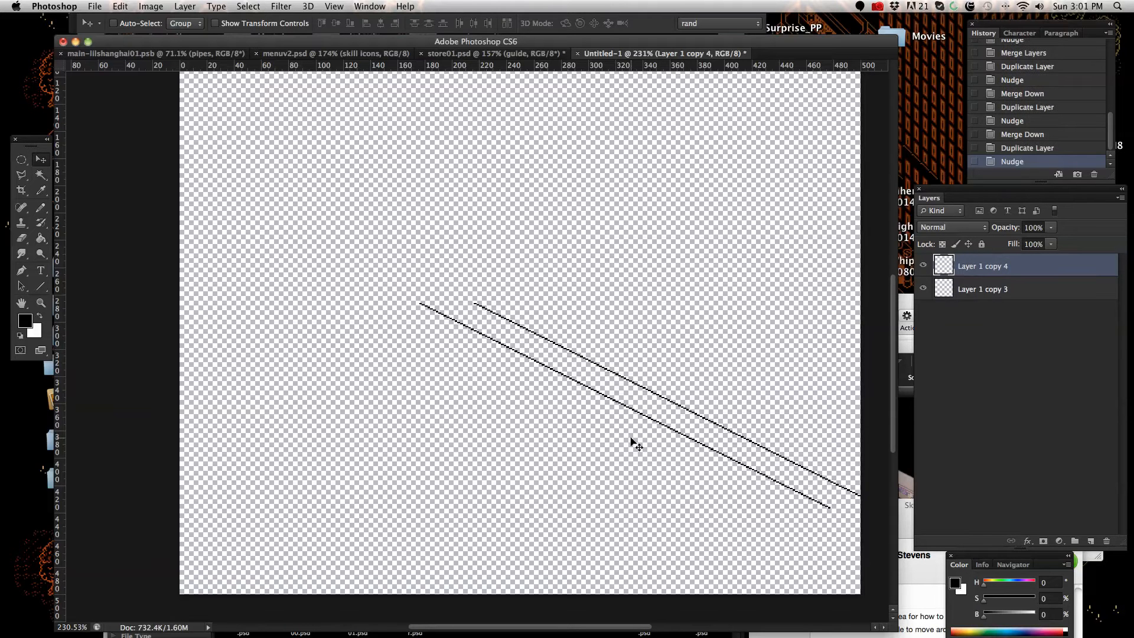
pyautogui.hotkey('shift', 'Left')
pyautogui.hotkey('shift', 'Up')
pyautogui.hotkey('shift', 'Up')
pyautogui.hotkey('shift', 'Up')
pyautogui.hotkey('shift', 'Up')
pyautogui.hotkey('shift', 'Up')
pyautogui.hotkey('shift', 'Up')
pyautogui.hotkey('shift', 'Up')
pyautogui.hotkey('shift', 'Up')
pyautogui.hotkey('shift', 'Up')
pyautogui.hotkey('shift', 'Up')
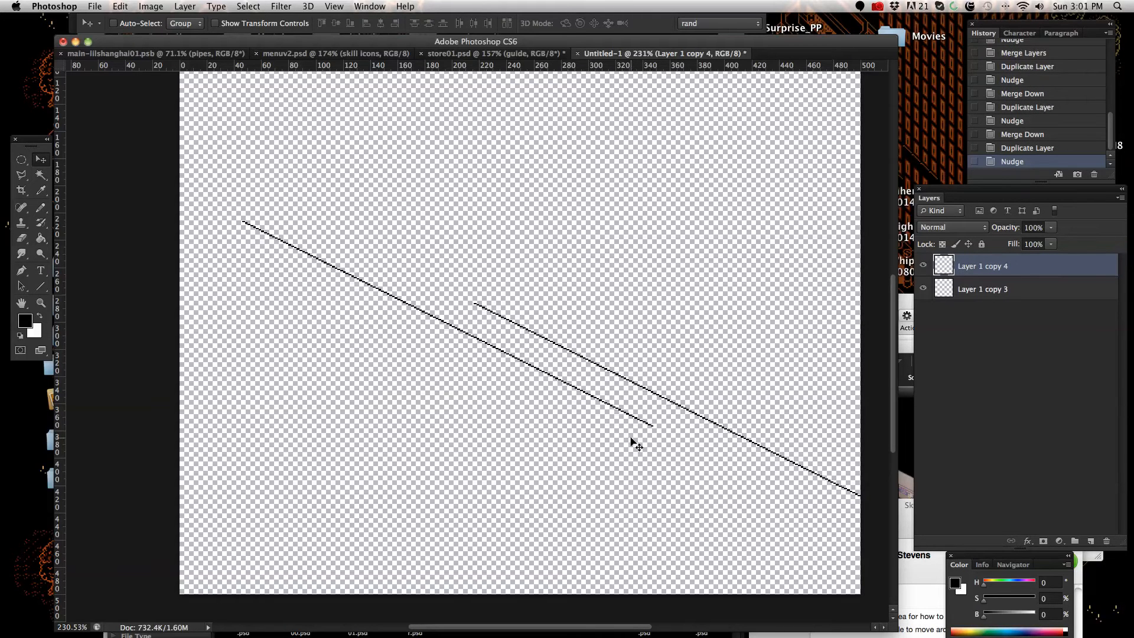
pyautogui.hotkey('shift', 'Left')
pyautogui.hotkey('shift', 'Left')
pyautogui.hotkey('shift', 'Left')
pyautogui.hotkey('shift', 'Up')
pyautogui.hotkey('shift', 'Left')
pyautogui.hotkey('shift', 'Left')
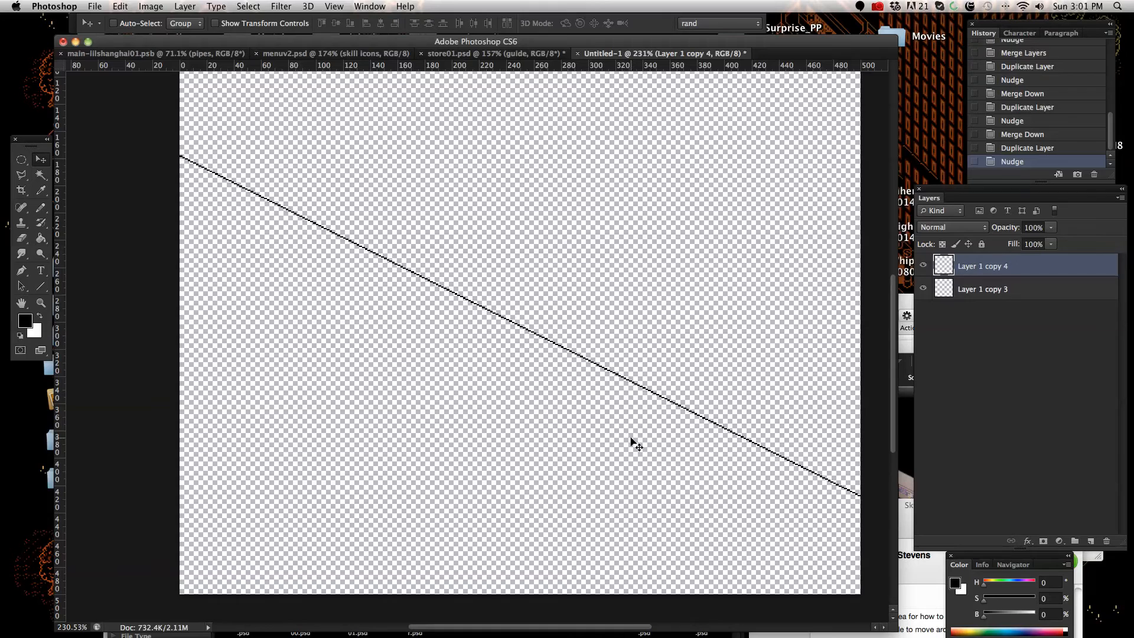
pyautogui.rightClick(1040, 293)
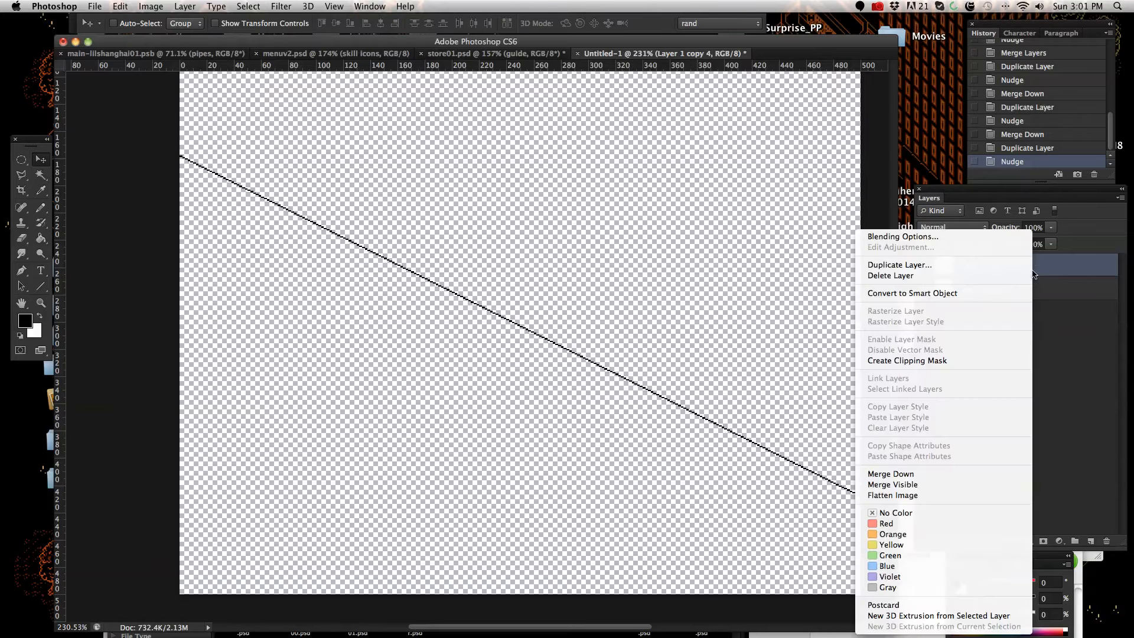
pyautogui.click(1005, 473)
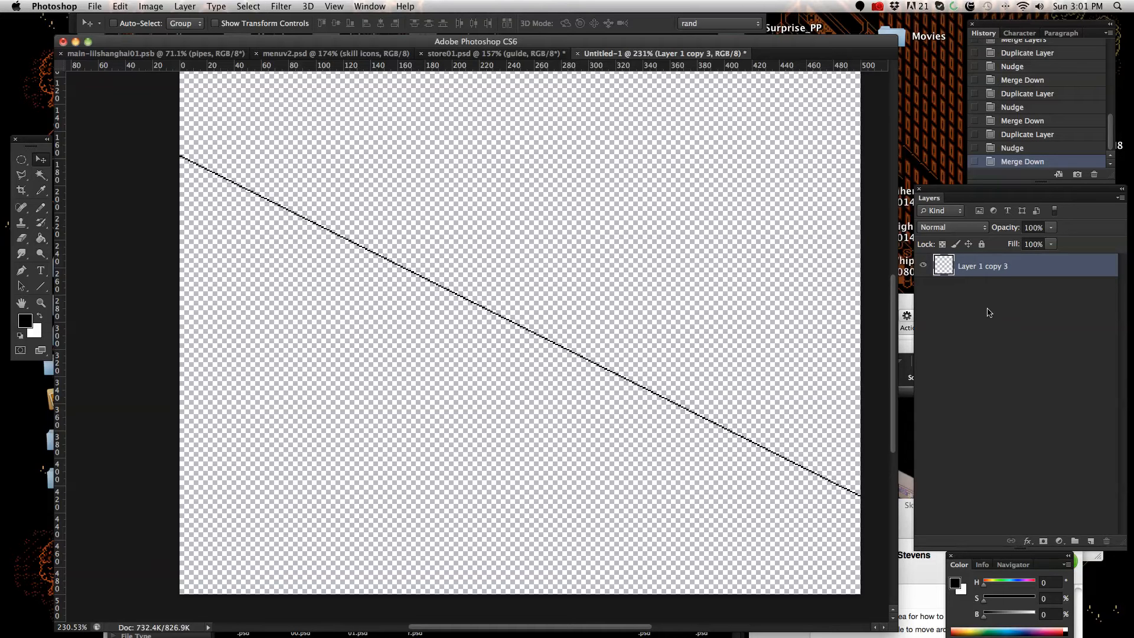
# - Duplicate the full-width diagonal and nudge the copy 20 px up to make a parallel guide line
pyautogui.rightClick(1000, 271)
pyautogui.click(1013, 264)
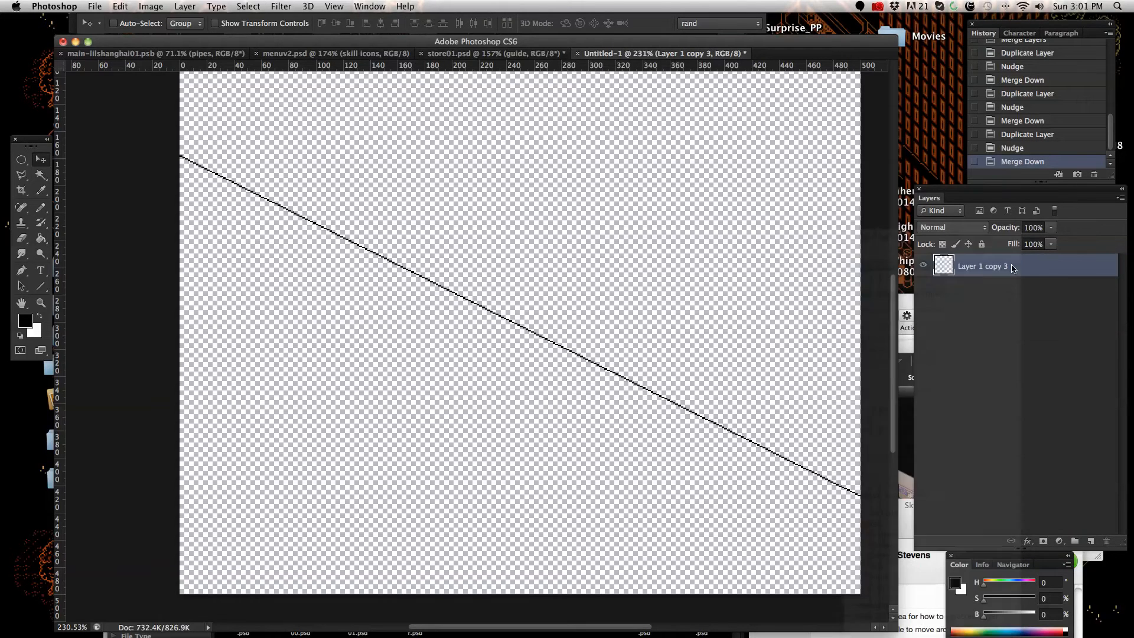
pyautogui.click(684, 275)
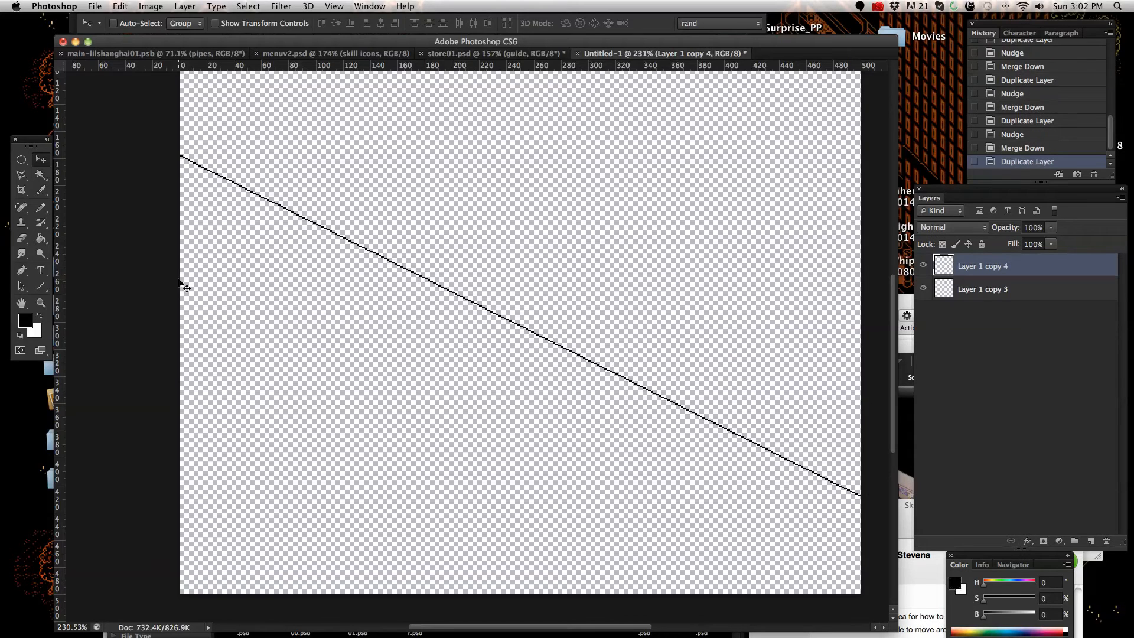
pyautogui.scroll(3, 236, 360)
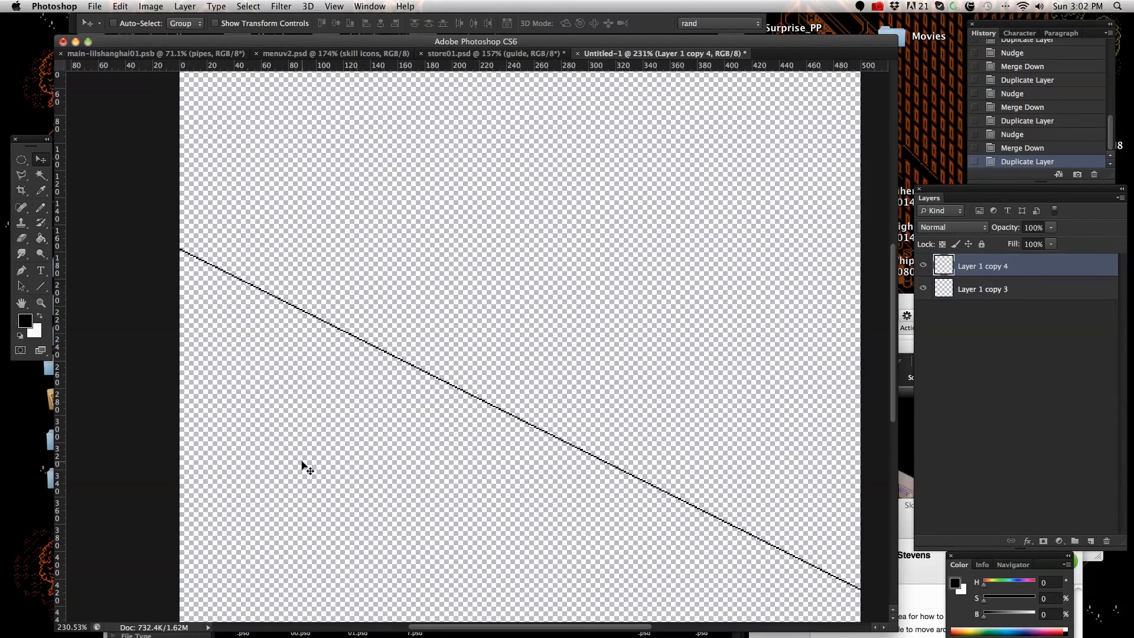
pyautogui.hotkey('shift', 'Up')
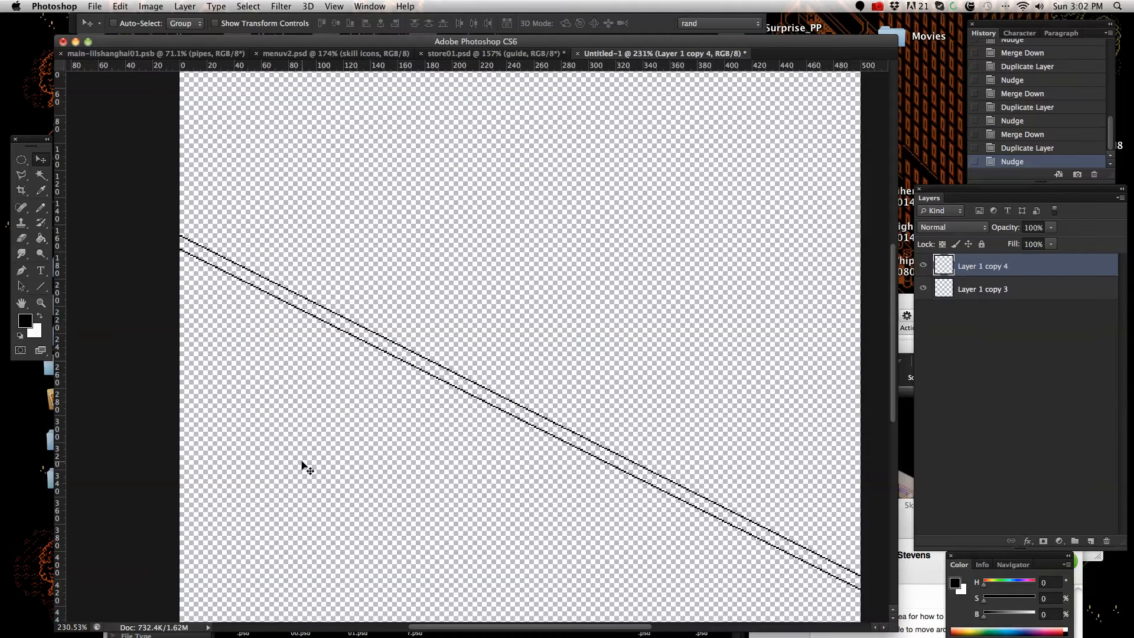
pyautogui.click(43, 305)
pyautogui.moveTo(534, 439); pyautogui.dragTo(621, 448)
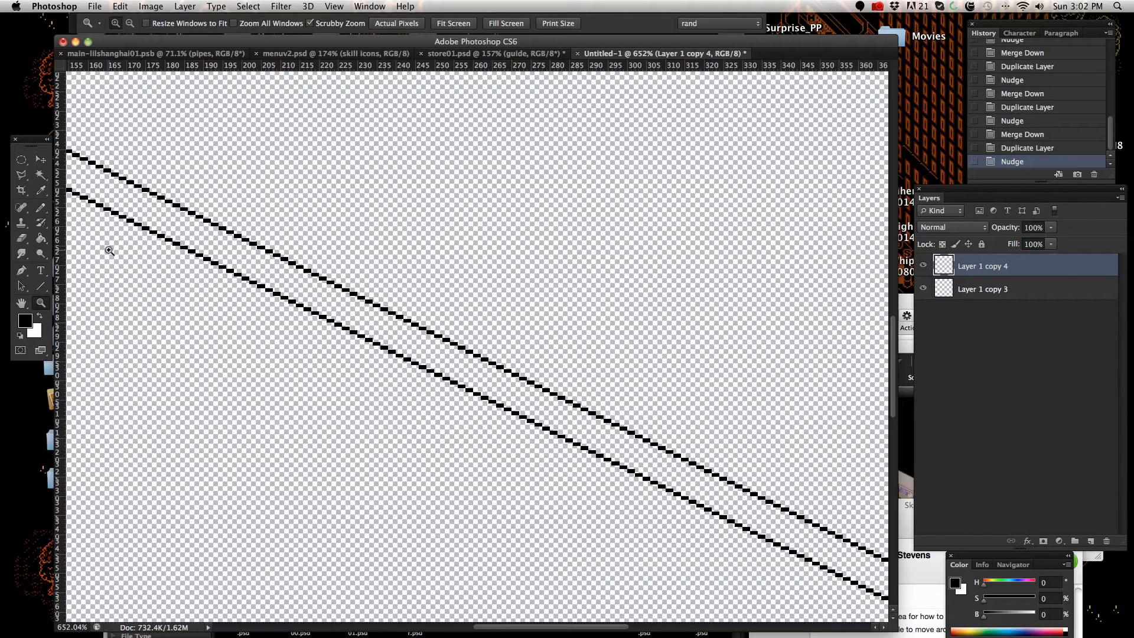
pyautogui.click(41, 159)
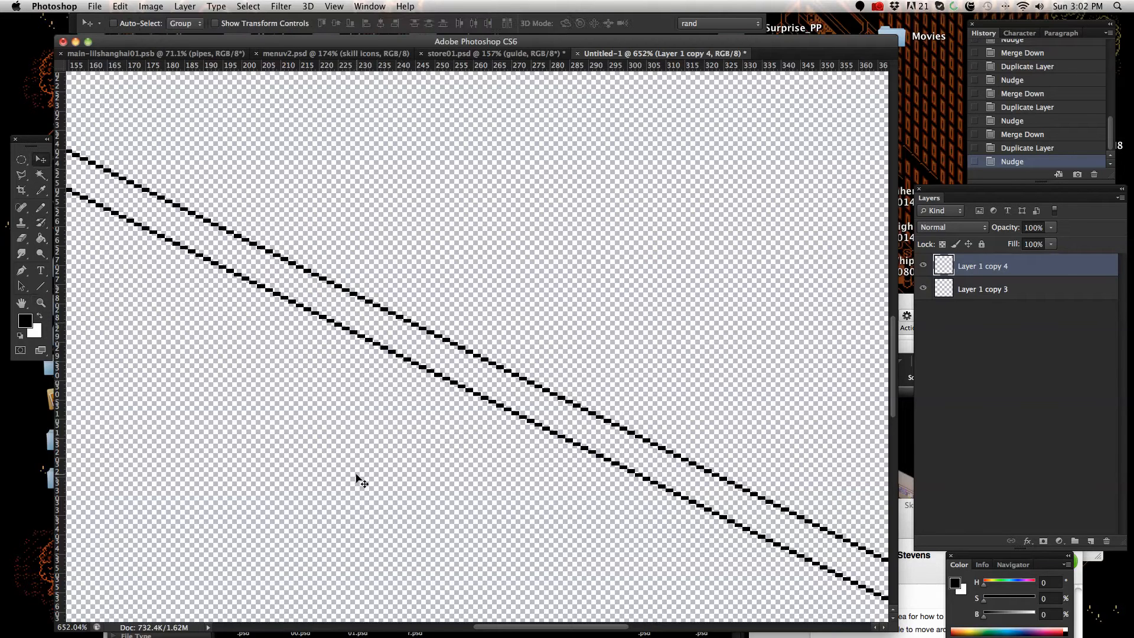
pyautogui.hotkey('shift', 'Up')
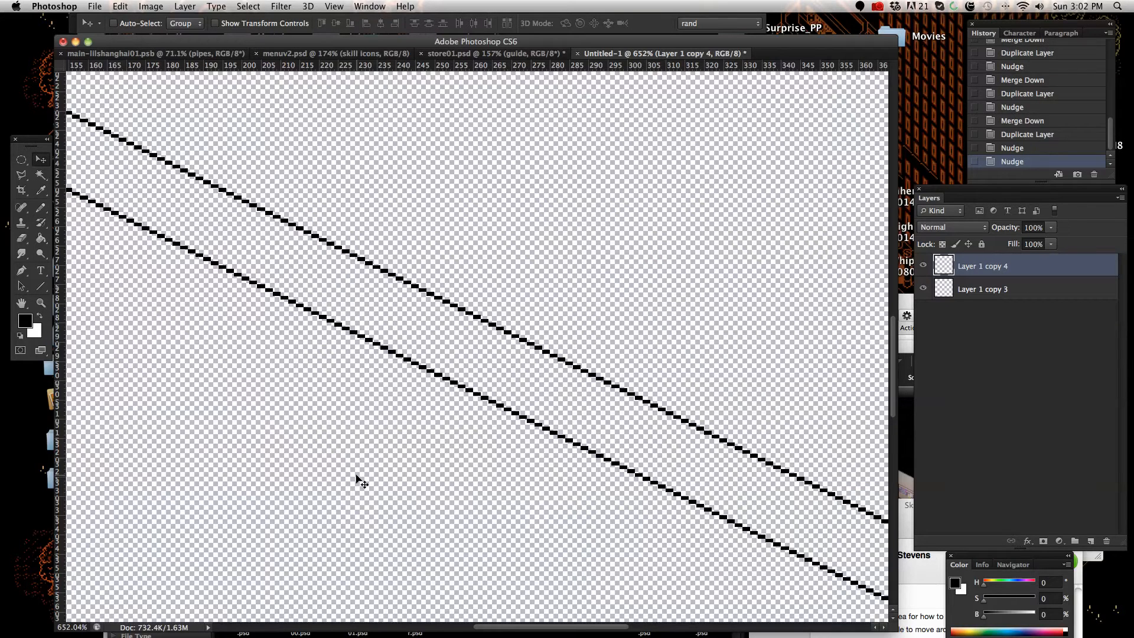
pyautogui.press('alt+super+z')
pyautogui.press('alt+super+z')
pyautogui.press('shift+super+z')
pyautogui.press('shift+super+z')
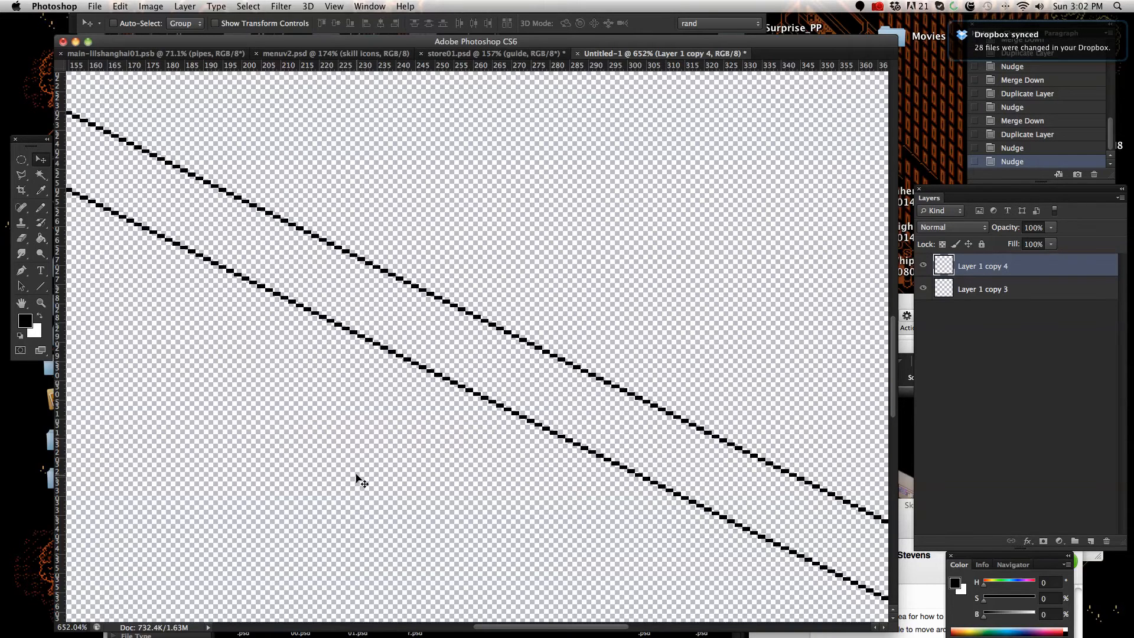
# - Merge the parallel copy down into the first full-width diagonal's layer
pyautogui.click(41, 303)
pyautogui.moveTo(577, 393); pyautogui.dragTo(503, 398)
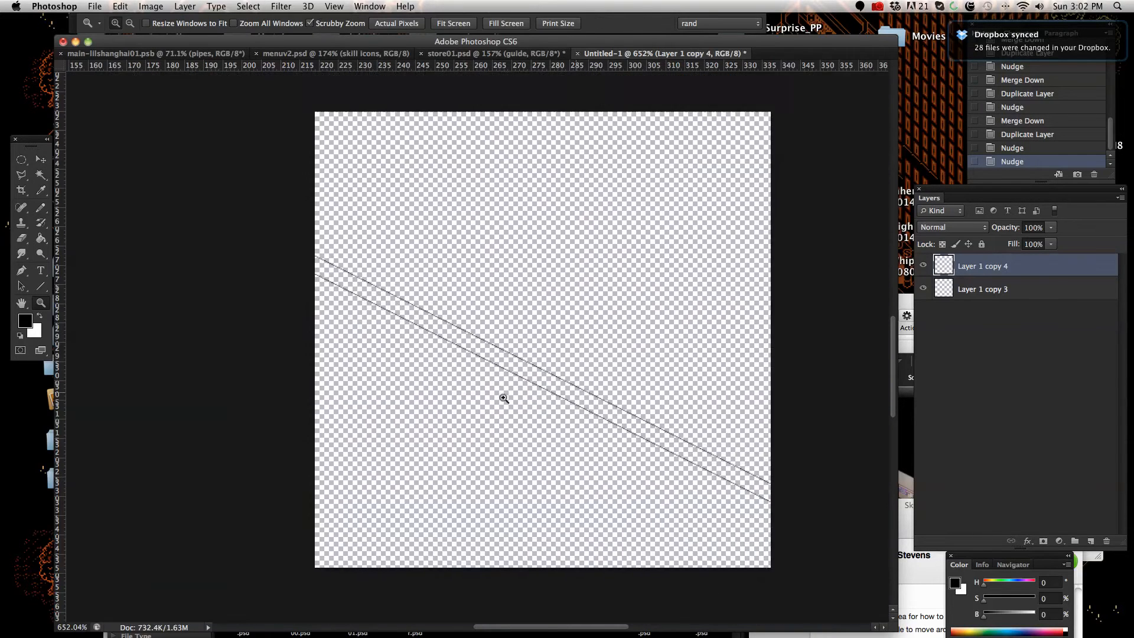
pyautogui.rightClick(998, 271)
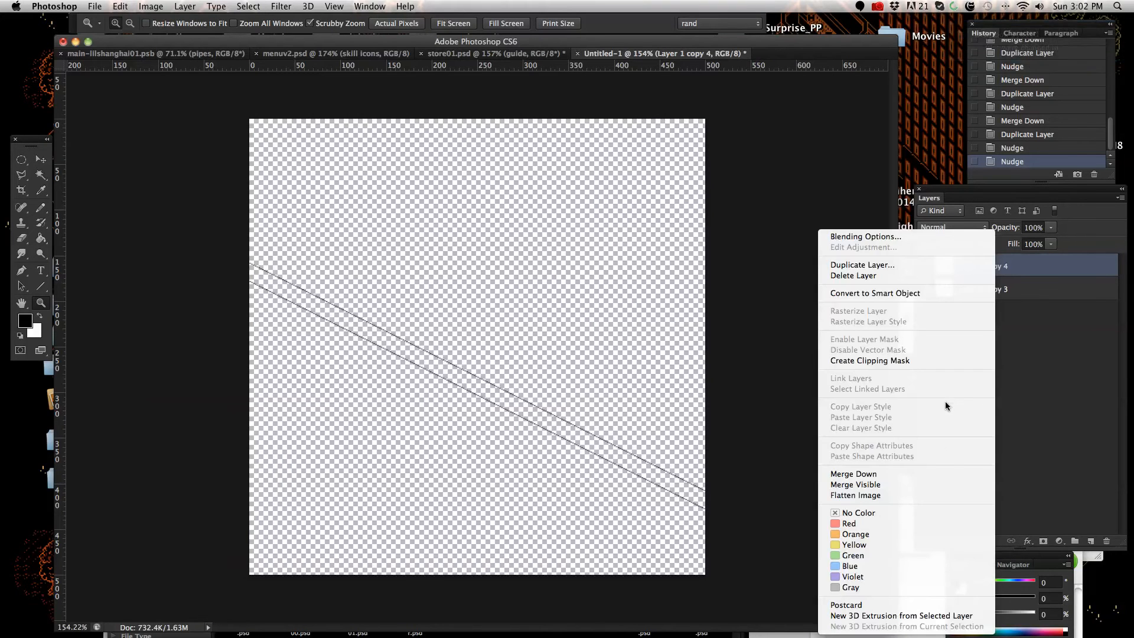
pyautogui.click(944, 474)
# - Duplicate the merged pair of diagonals and nudge the copy 40 px up
pyautogui.rightClick(1005, 278)
pyautogui.click(909, 268)
pyautogui.click(676, 278)
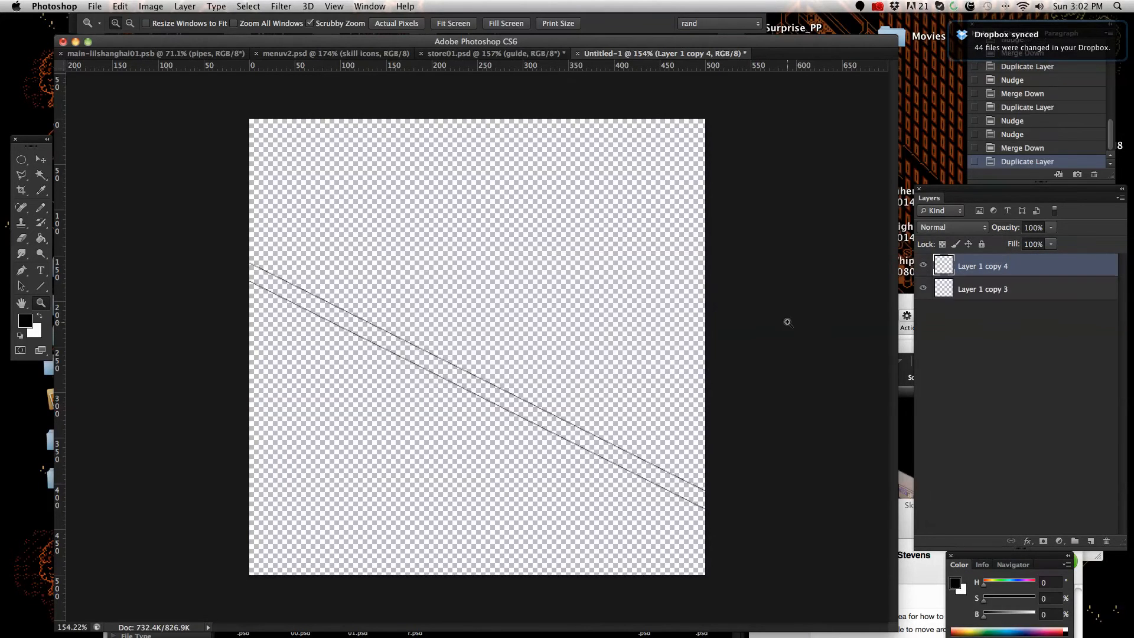
pyautogui.click(40, 160)
pyautogui.hotkey('shift', 'Up')
pyautogui.hotkey('shift', 'Up')
pyautogui.hotkey('shift', 'Up')
pyautogui.hotkey('shift', 'Up')
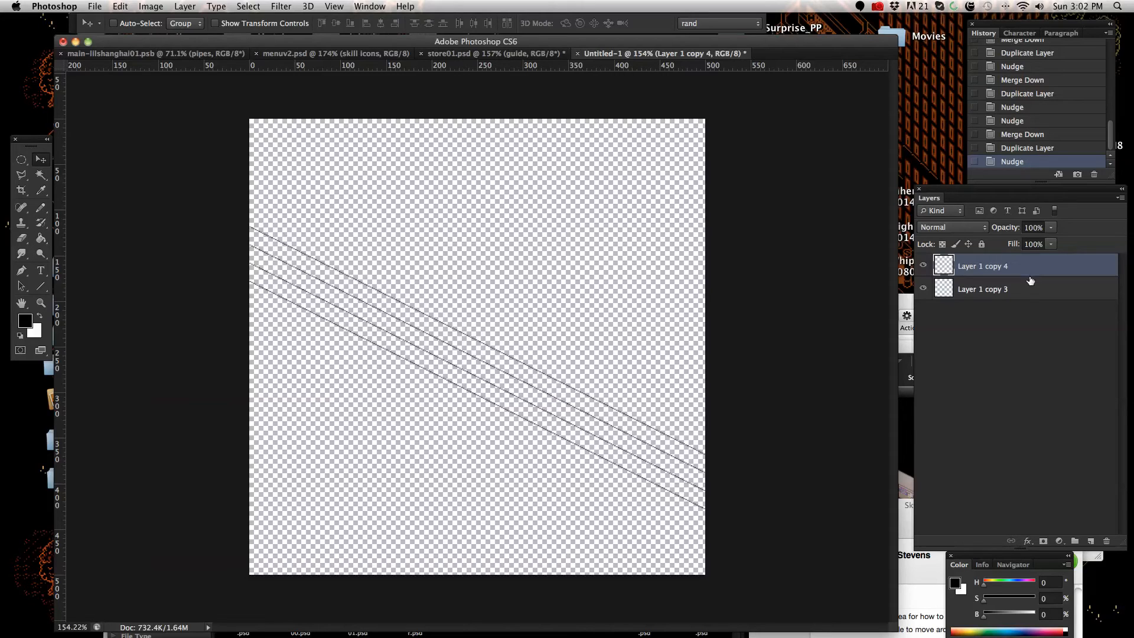
# - Duplicate both line layers together and nudge the copies 80 px up to continue the even spacing
pyautogui.keyDown('shift'); pyautogui.click(1030, 293); pyautogui.keyUp('shift')
pyautogui.rightClick(1030, 294)
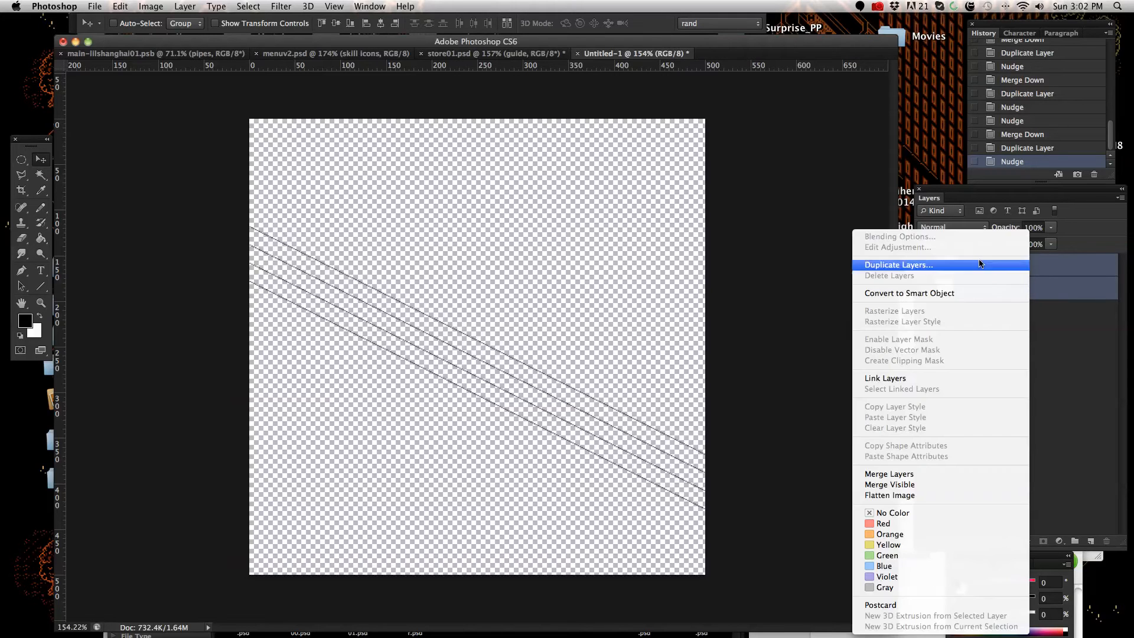
pyautogui.click(998, 266)
pyautogui.click(697, 276)
pyautogui.hotkey('shift', 'Up')
pyautogui.hotkey('shift', 'Up')
pyautogui.hotkey('shift', 'Up')
pyautogui.hotkey('shift', 'Up')
pyautogui.hotkey('shift', 'Up')
pyautogui.hotkey('shift', 'Up')
pyautogui.hotkey('shift', 'Up')
pyautogui.hotkey('shift', 'Up')
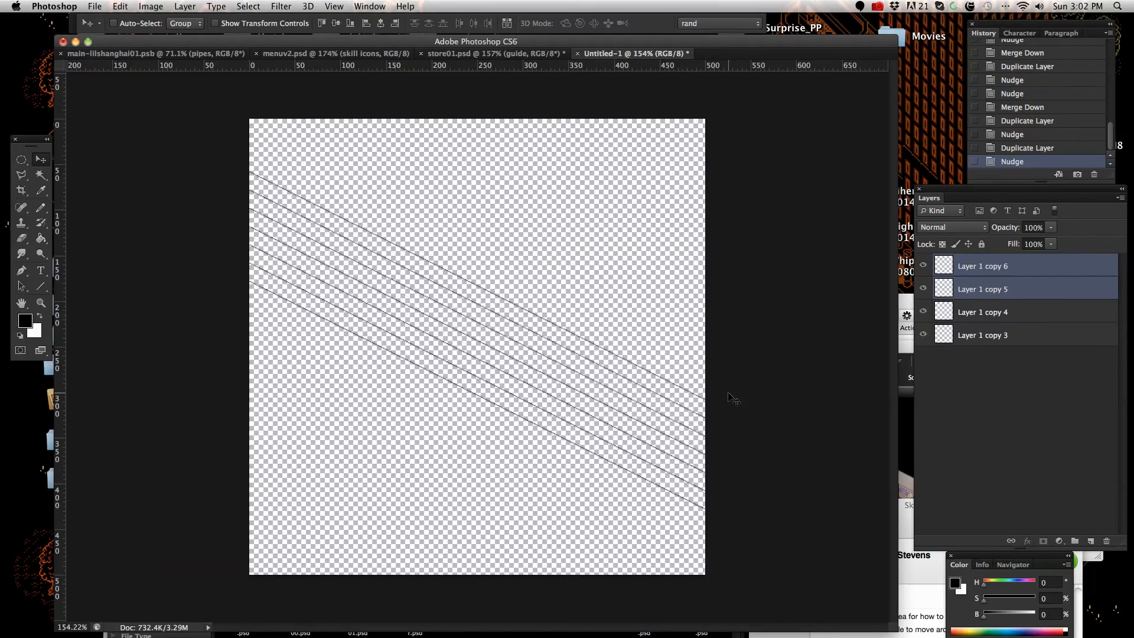
# - Duplicate all four line layers and nudge the copies up until they continue the same 20 px spacing above
pyautogui.click(1029, 339)
pyautogui.keyDown('shift'); pyautogui.click(1036, 266); pyautogui.keyUp('shift')
pyautogui.rightClick(1036, 268)
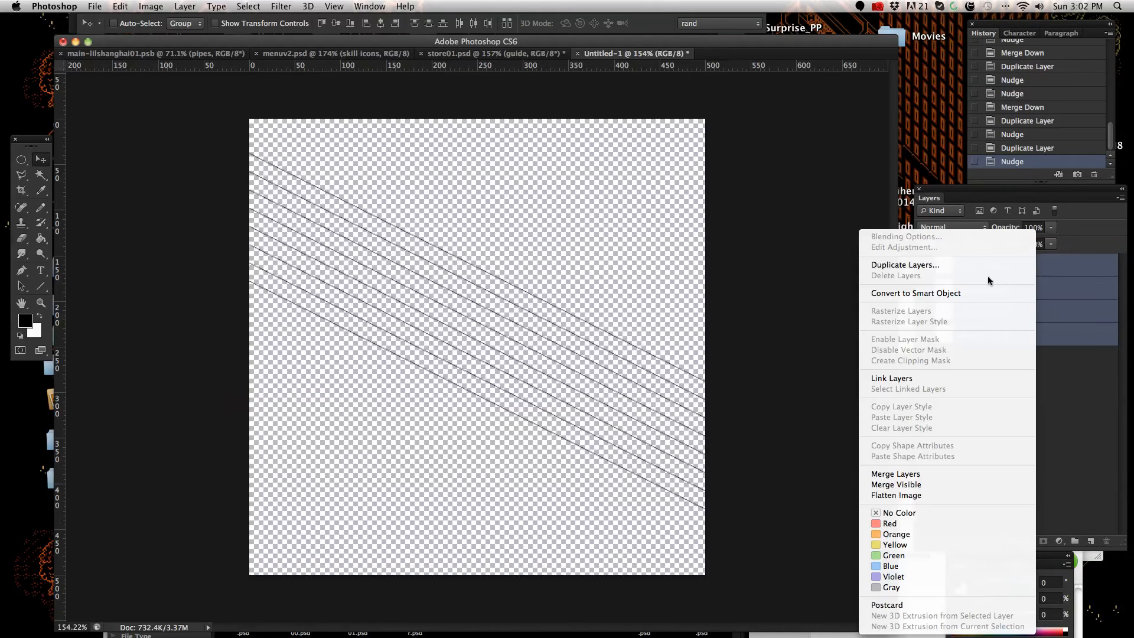
pyautogui.click(986, 267)
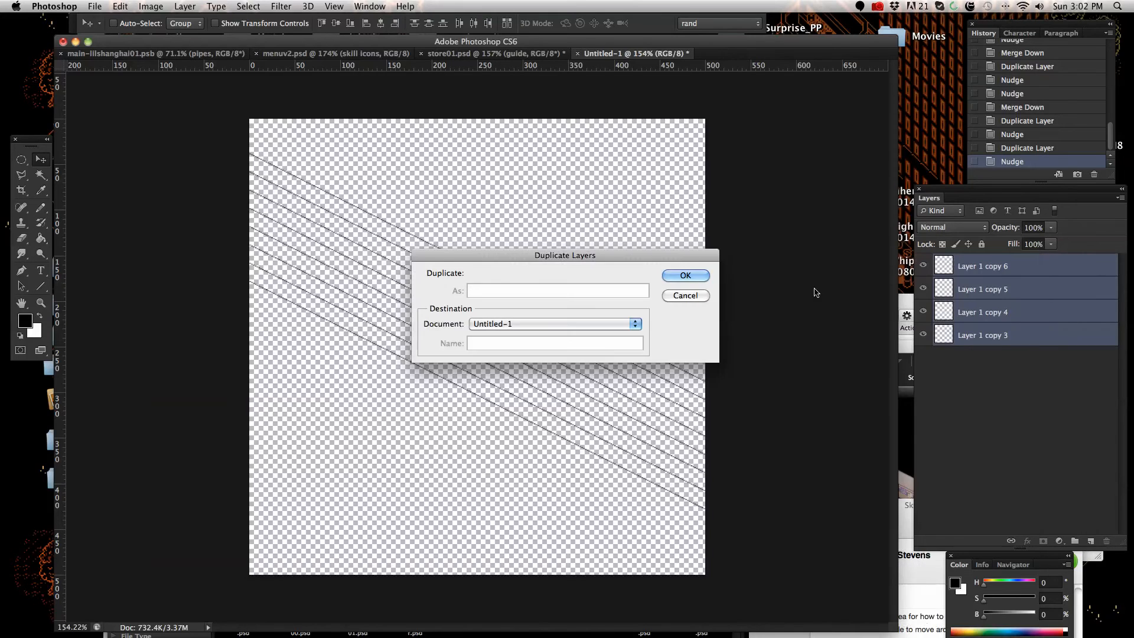
pyautogui.click(686, 276)
pyautogui.hotkey('shift', 'Up')
pyautogui.hotkey('shift', 'Up')
pyautogui.hotkey('shift', 'Up')
pyautogui.hotkey('shift', 'Up')
pyautogui.hotkey('shift', 'Up')
pyautogui.hotkey('shift', 'Up')
pyautogui.hotkey('shift', 'Up')
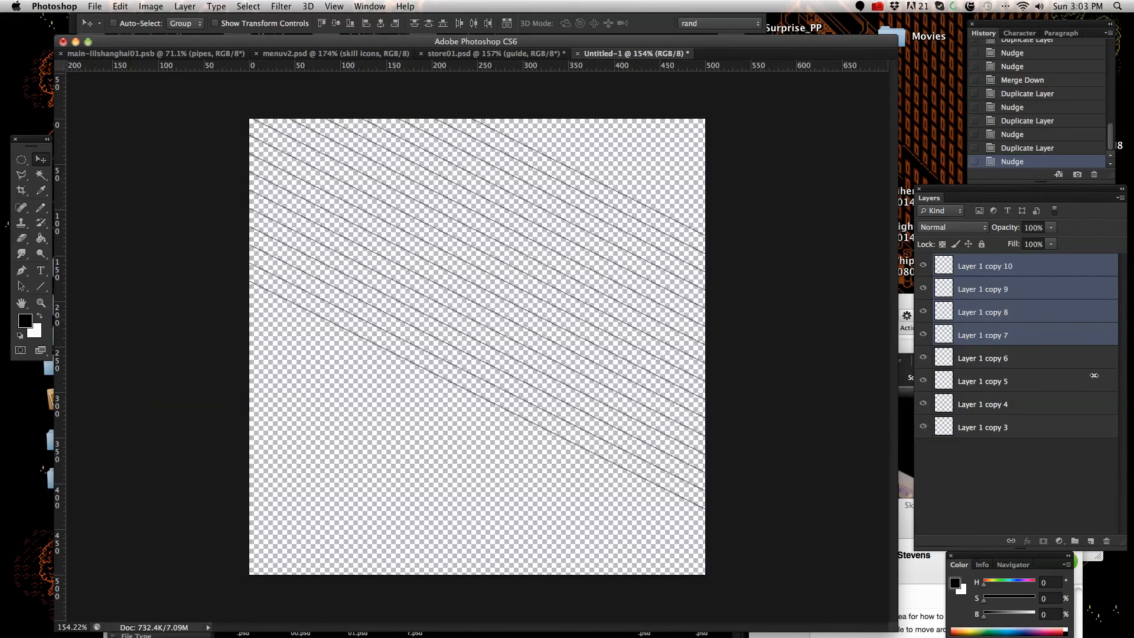
# - Duplicate the top three line layers and nudge the copies up to fill the canvas's upper-right corner at the same spacing
pyautogui.click(1017, 312)
pyautogui.keyDown('shift'); pyautogui.click(1019, 265); pyautogui.keyUp('shift')
pyautogui.rightClick(1019, 265)
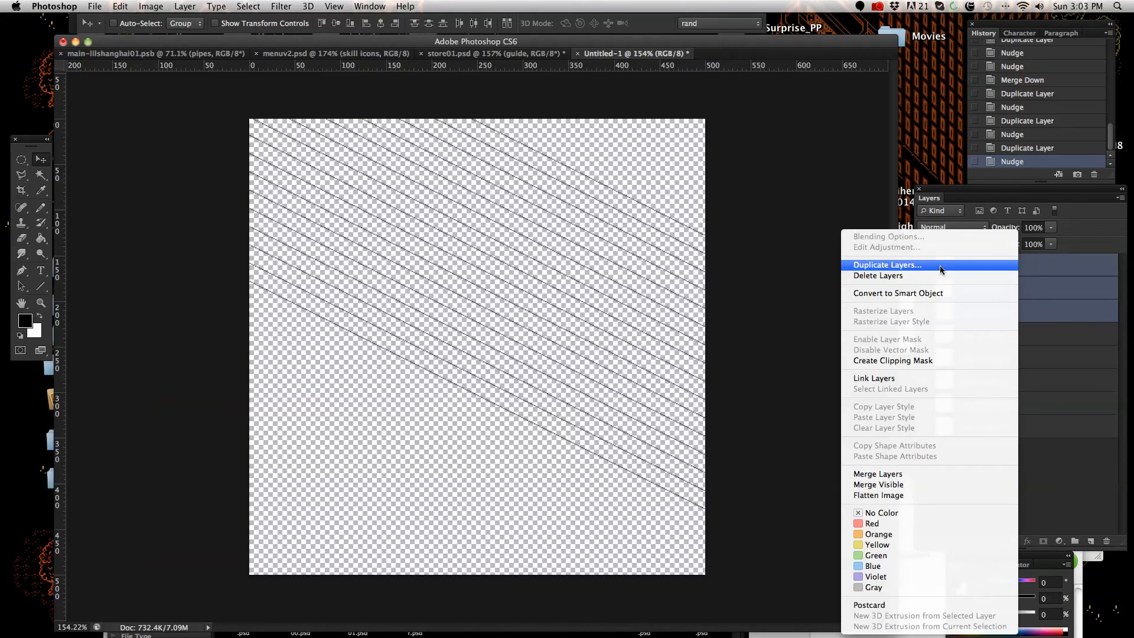
pyautogui.click(1011, 257)
pyautogui.click(703, 277)
pyautogui.hotkey('shift', 'Up')
pyautogui.hotkey('shift', 'Up')
pyautogui.hotkey('shift', 'Up')
pyautogui.hotkey('shift', 'Up')
pyautogui.hotkey('shift', 'Up')
pyautogui.hotkey('shift', 'Up')
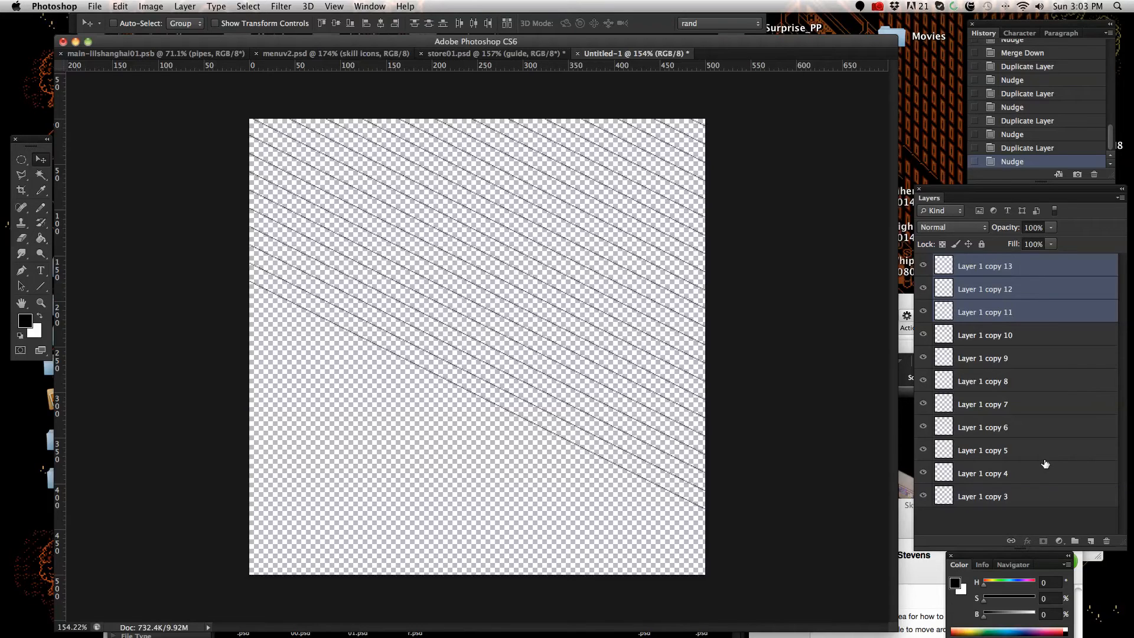
# - Merge all the diagonal line layers into a single layer
pyautogui.click(1044, 500)
pyautogui.keyDown('shift'); pyautogui.click(1028, 265); pyautogui.keyUp('shift')
pyautogui.rightClick(1017, 295)
pyautogui.click(954, 475)
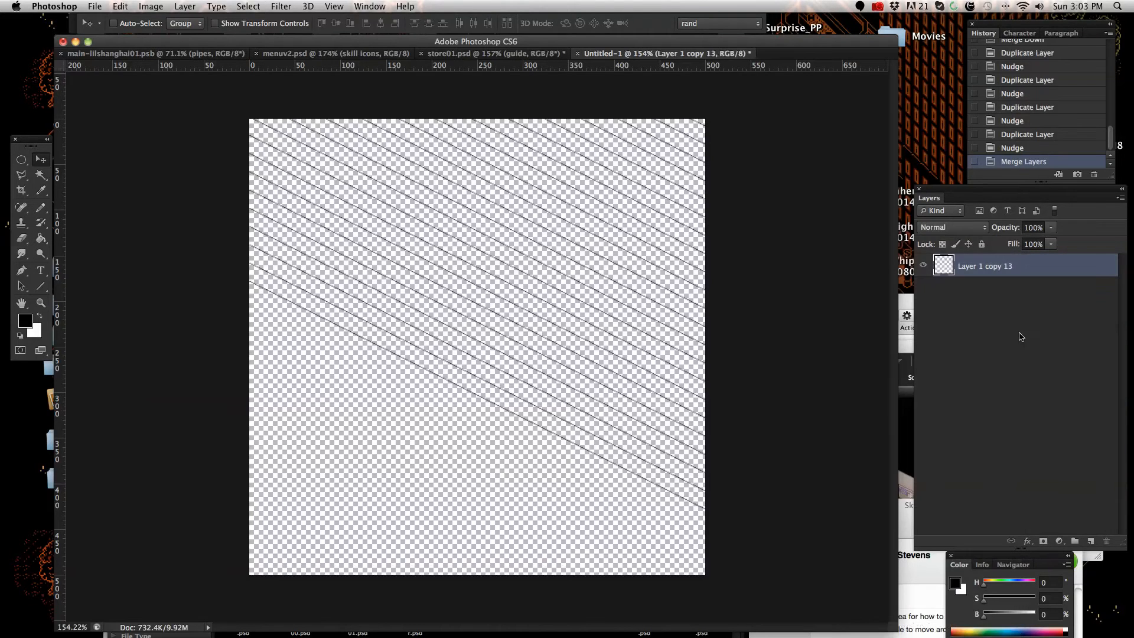
# - Duplicate the merged diagonals, nudge the copy down to fill the canvas's lower-left area at the same spacing, and merge it down
pyautogui.rightClick(1017, 266)
pyautogui.click(1017, 263)
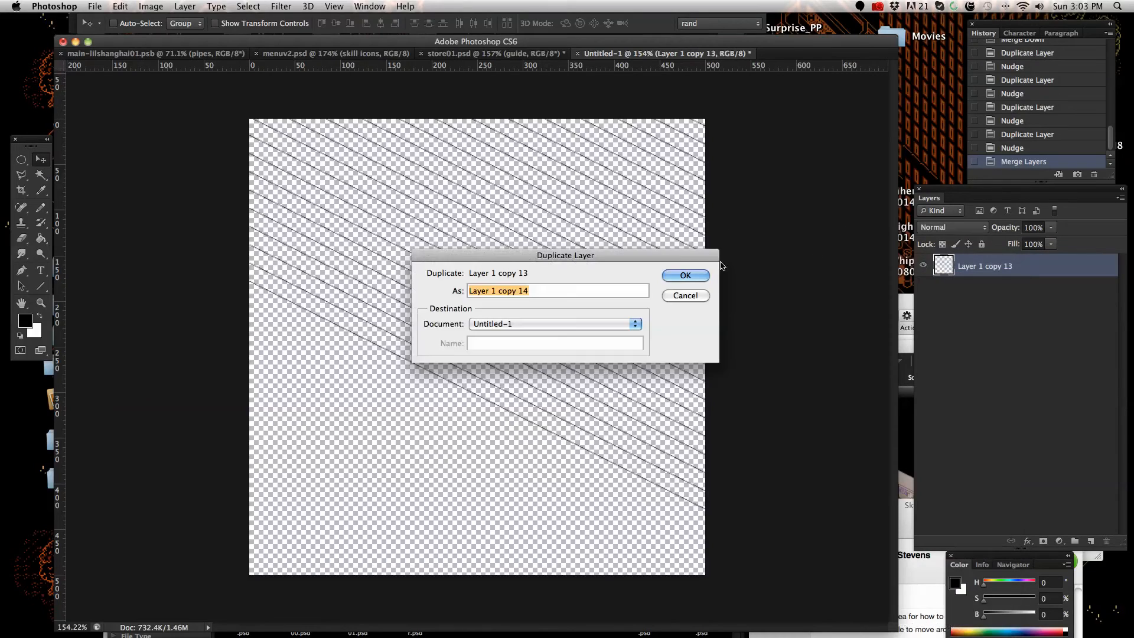
pyautogui.click(685, 276)
pyautogui.hotkey('shift', 'Down')
pyautogui.hotkey('shift', 'Down')
pyautogui.hotkey('shift', 'Down')
pyautogui.hotkey('shift', 'Down')
pyautogui.hotkey('shift', 'Down')
pyautogui.hotkey('shift', 'Down')
pyautogui.hotkey('shift', 'Down')
pyautogui.hotkey('shift', 'Down')
pyautogui.hotkey('shift', 'Down')
pyautogui.hotkey('shift', 'Down')
pyautogui.hotkey('shift', 'Down')
pyautogui.hotkey('shift', 'Down')
pyautogui.hotkey('shift', 'Down')
pyautogui.hotkey('shift', 'Down')
pyautogui.hotkey('shift', 'Down')
pyautogui.hotkey('shift', 'Down')
pyautogui.hotkey('shift', 'Down')
pyautogui.hotkey('shift', 'Down')
pyautogui.hotkey('shift', 'Down')
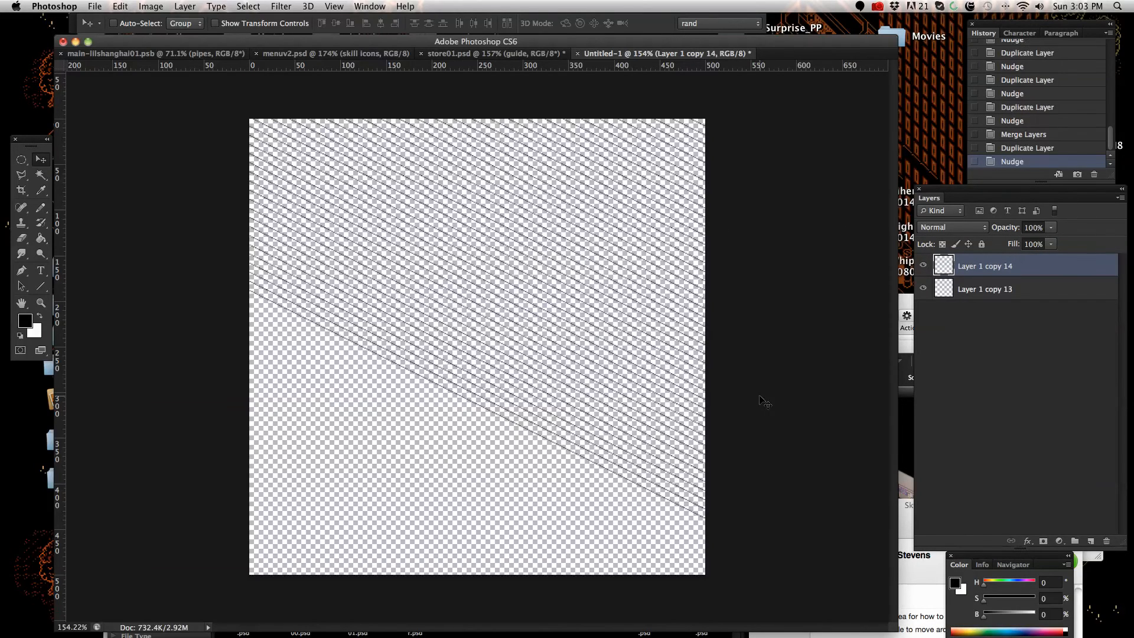
pyautogui.hotkey('shift', 'Down')
pyautogui.hotkey('shift', 'Down')
pyautogui.hotkey('shift', 'Down')
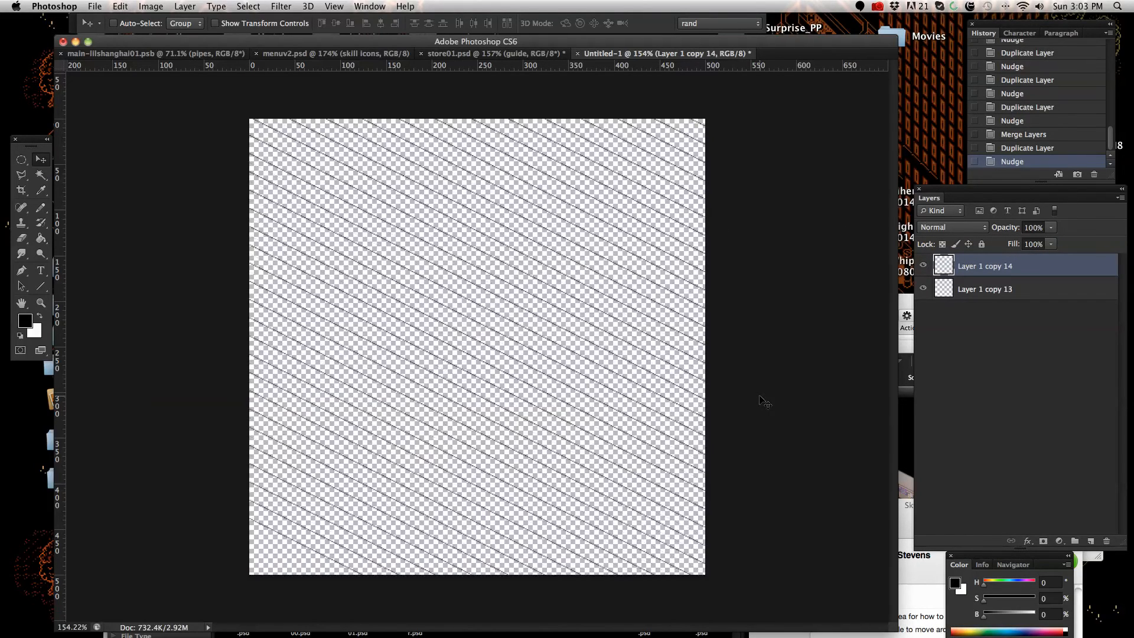
pyautogui.hotkey('shift', 'Down')
pyautogui.hotkey('shift', 'Down')
pyautogui.rightClick(996, 269)
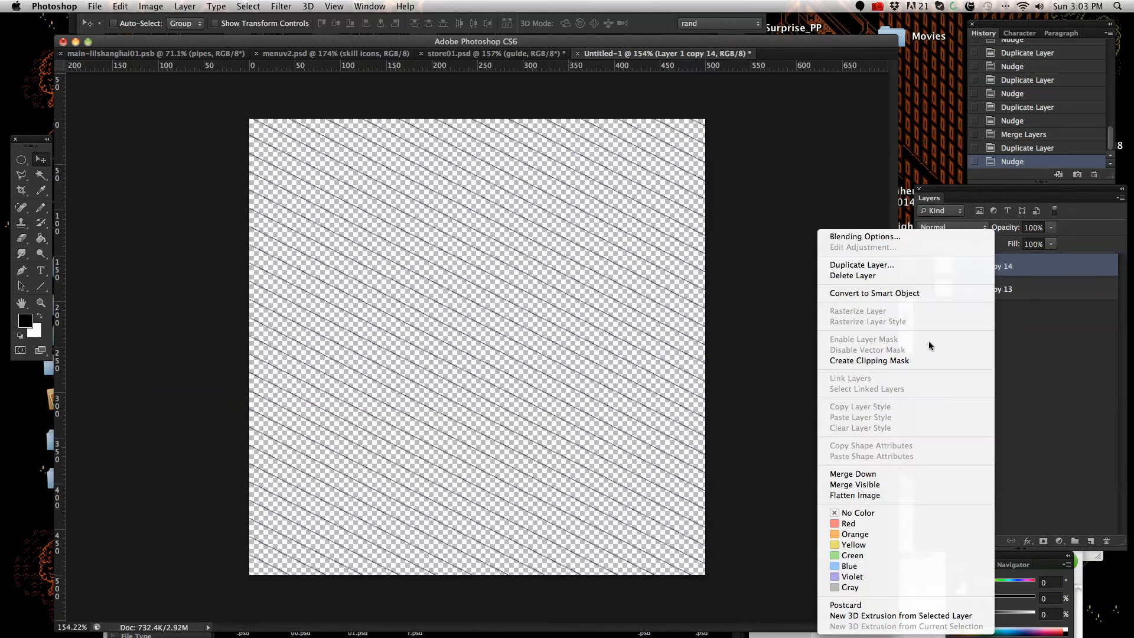
pyautogui.click(900, 475)
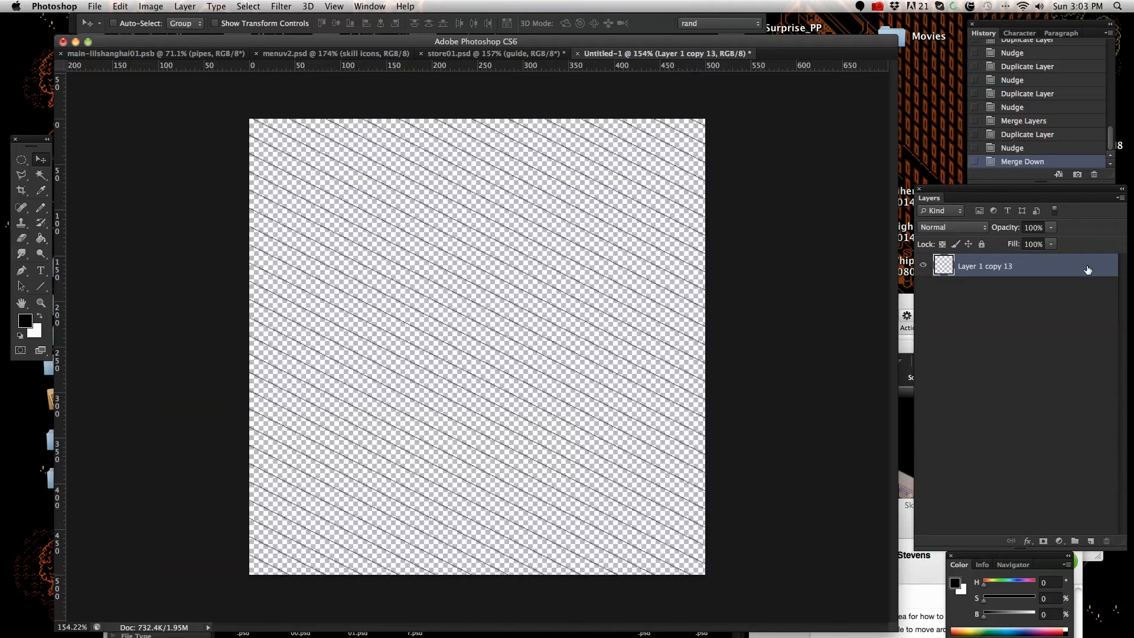
# - Duplicate the full diagonal pattern layer and flip the copy horizontally to form crossing lines
pyautogui.rightClick(1057, 271)
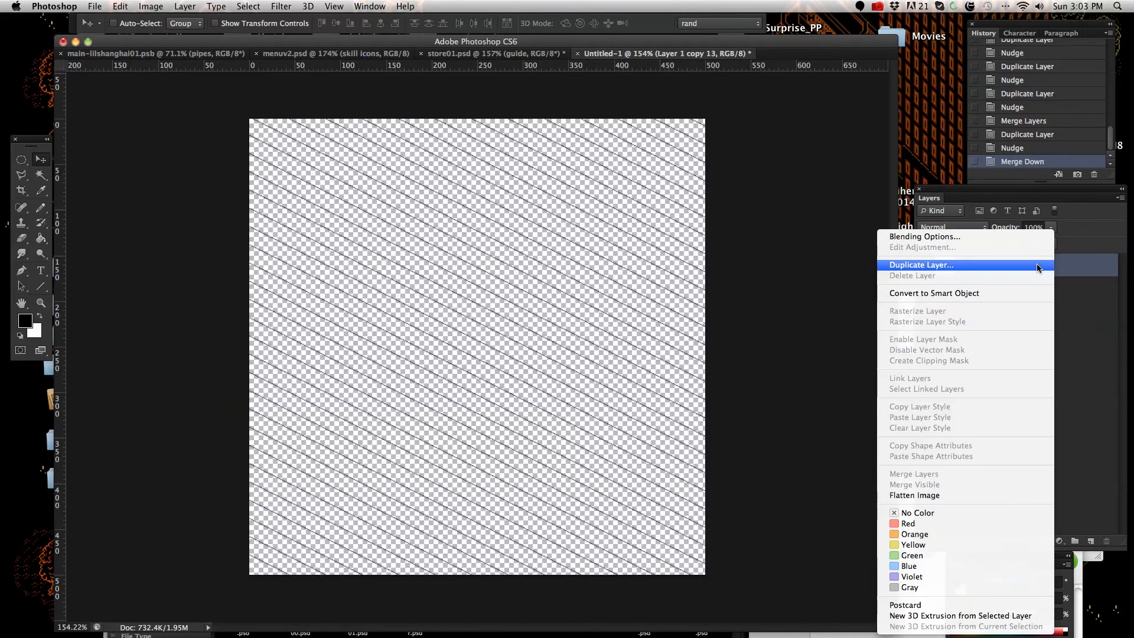
pyautogui.click(988, 264)
pyautogui.click(698, 277)
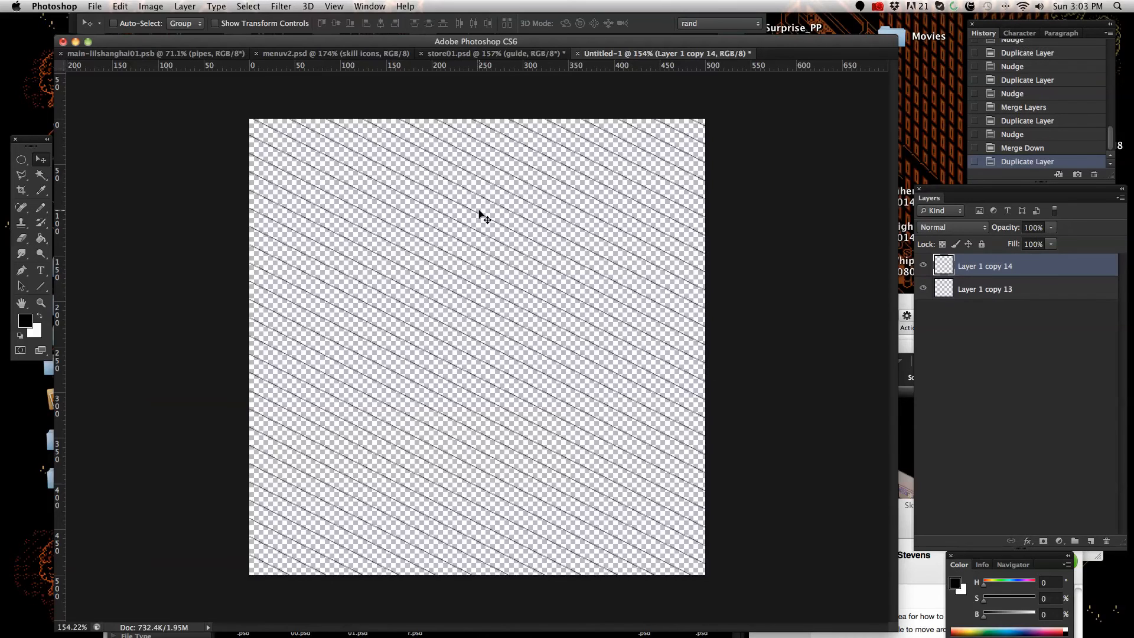
pyautogui.click(152, 6)
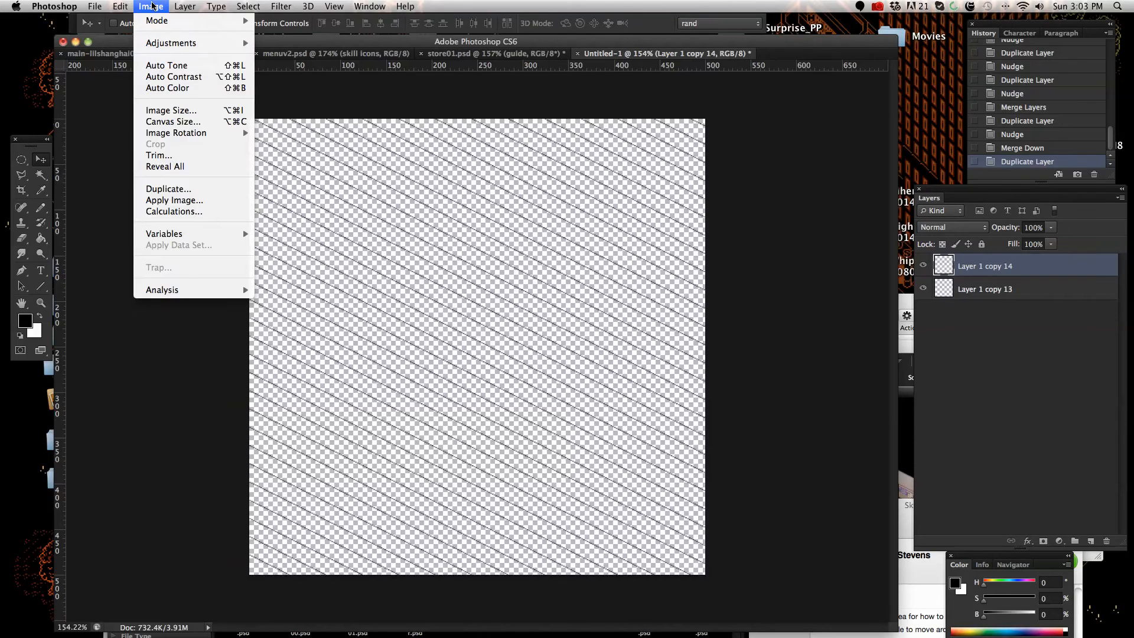
pyautogui.moveTo(123, 4)
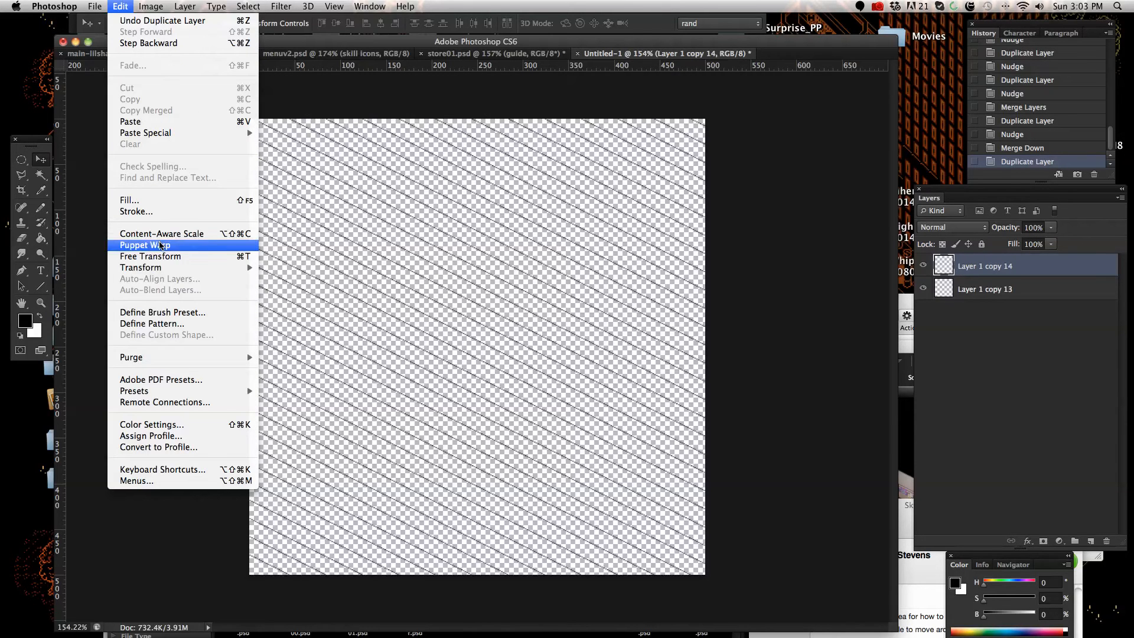
pyautogui.moveTo(175, 271)
pyautogui.click(318, 413)
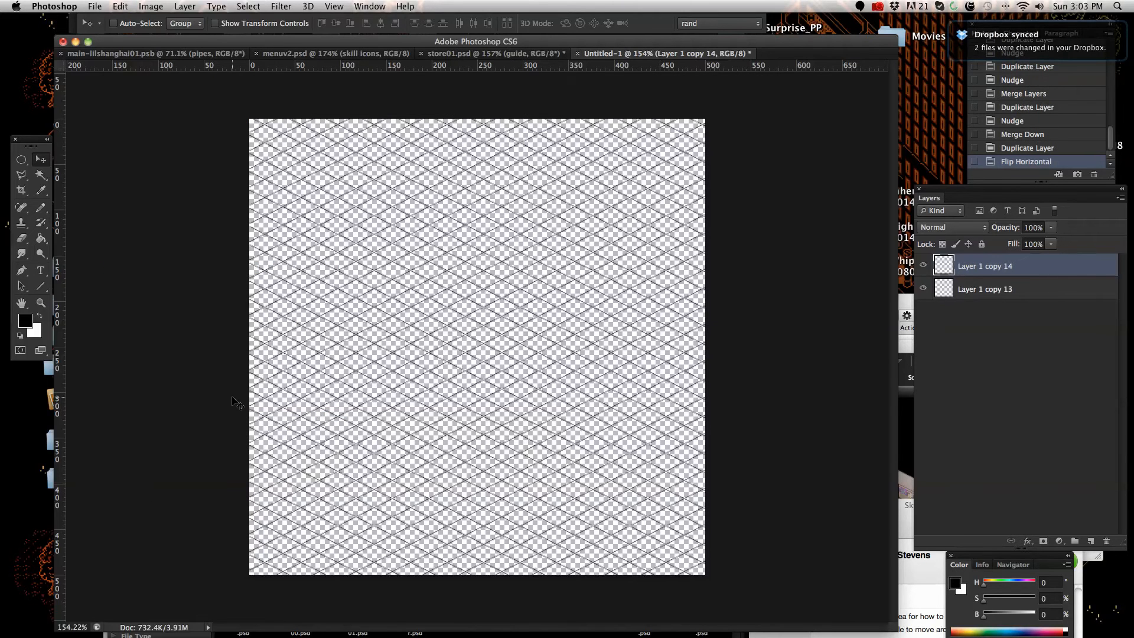
# - Try nudging the flipped line layer slightly to compare how the pixel lines cross
pyautogui.click(41, 303)
pyautogui.moveTo(414, 393); pyautogui.dragTo(591, 402)
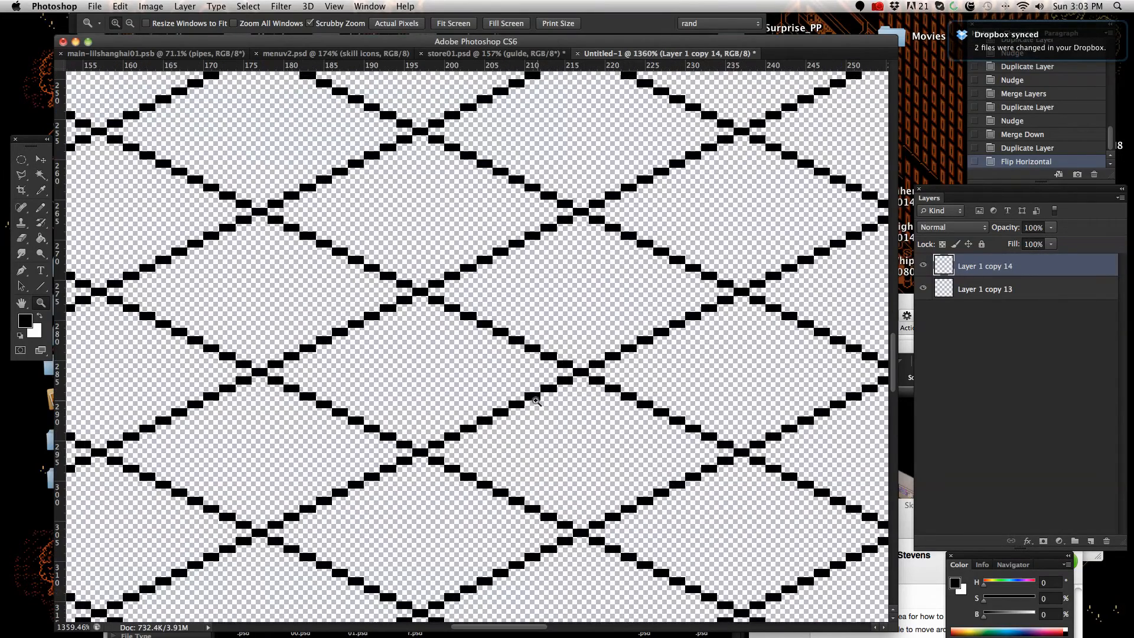
pyautogui.click(40, 161)
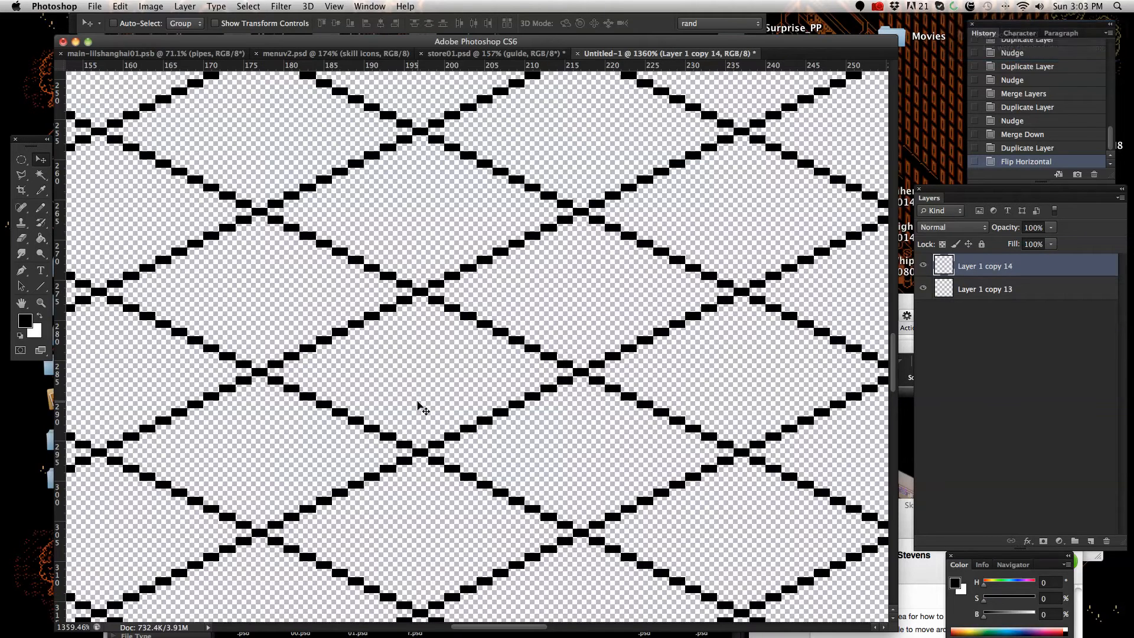
pyautogui.press('Up')
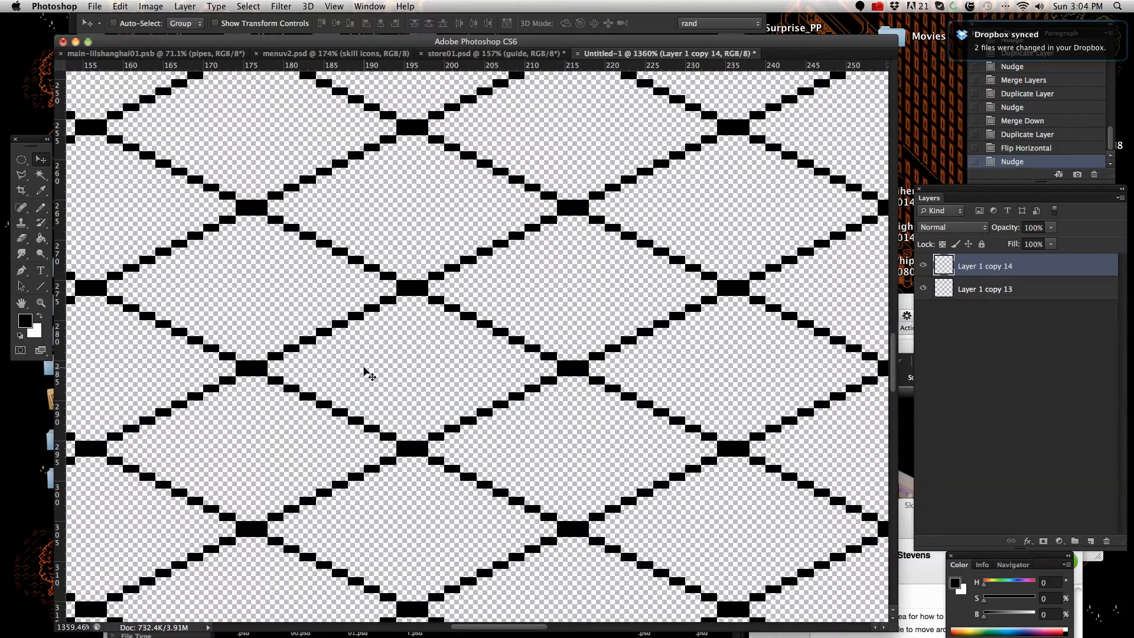
pyautogui.press('Down')
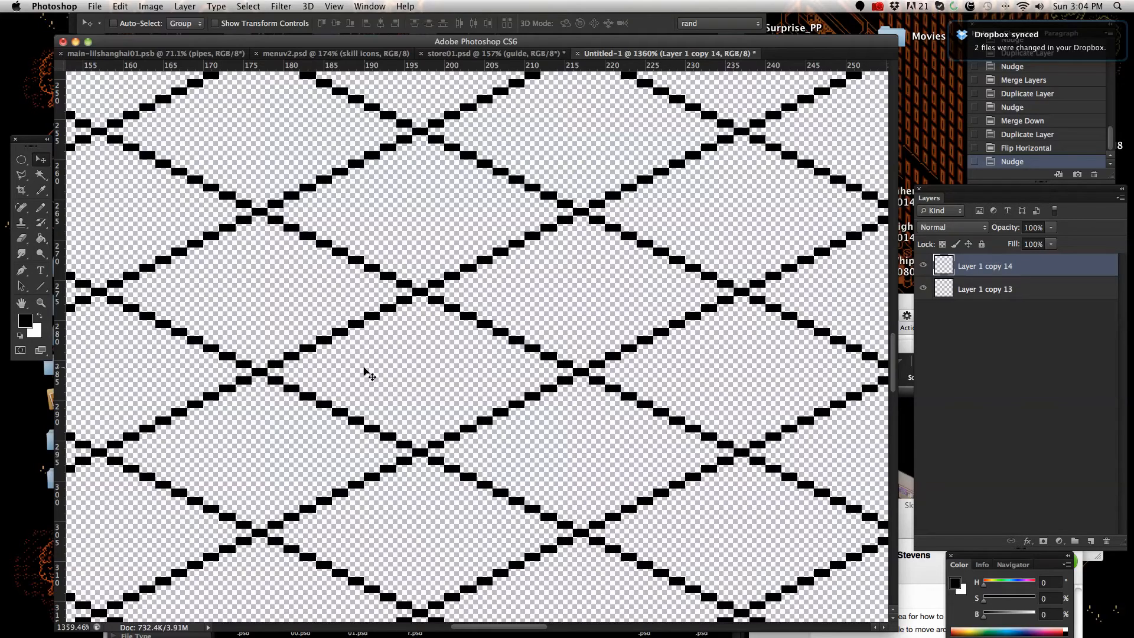
# - Merge the flipped lines down into the original diagonals to make one grid layer
pyautogui.click(42, 304)
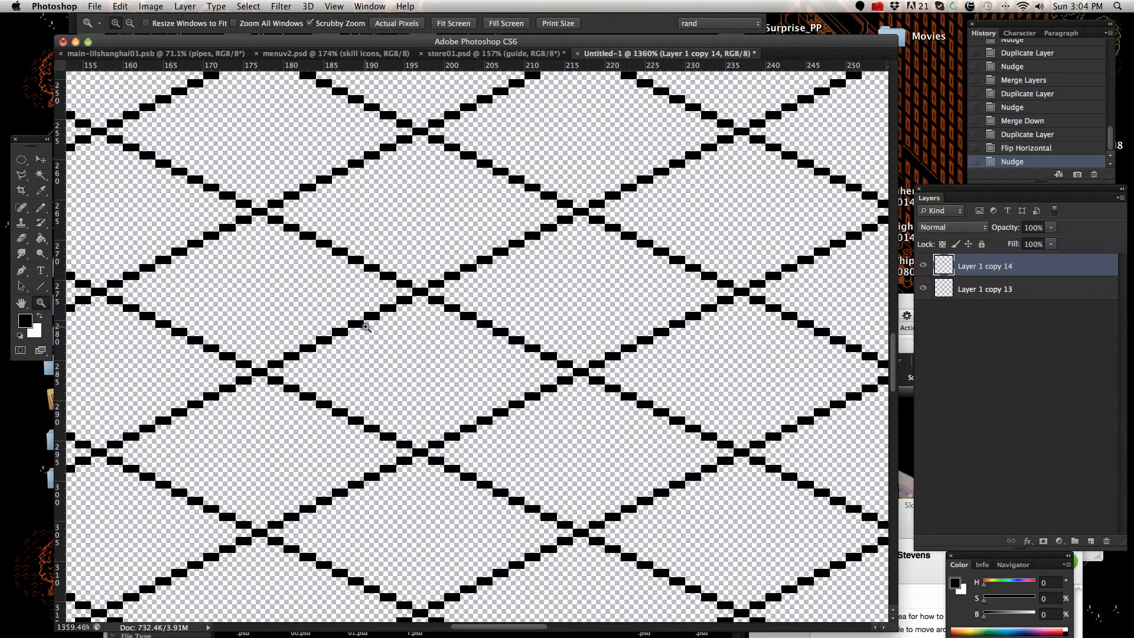
pyautogui.moveTo(463, 340); pyautogui.dragTo(422, 343)
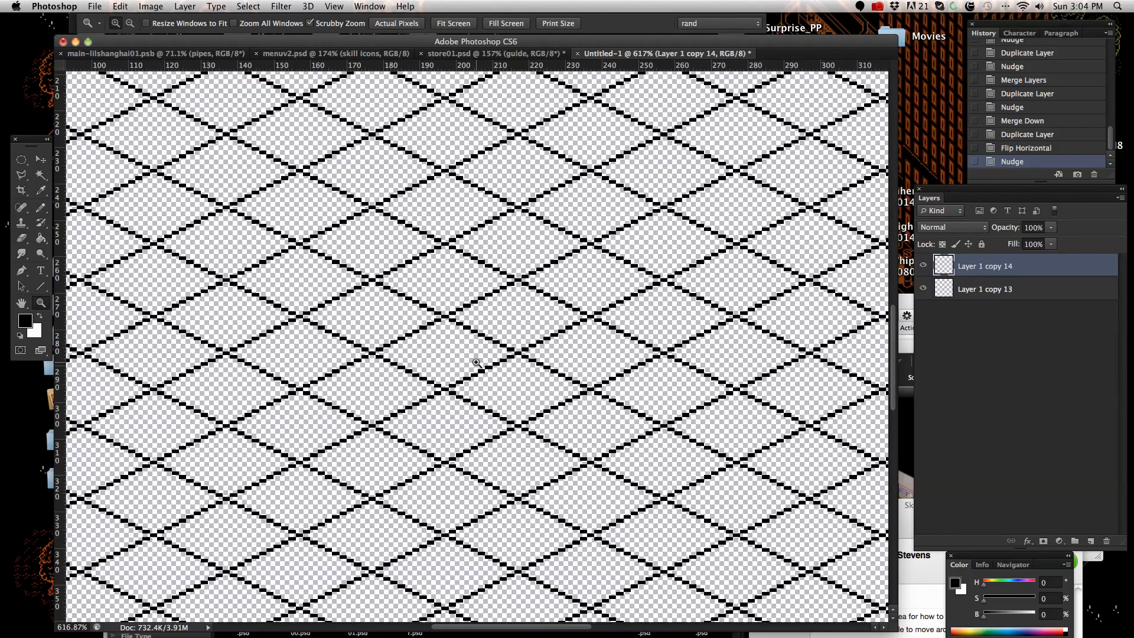
pyautogui.moveTo(655, 333); pyautogui.dragTo(578, 337)
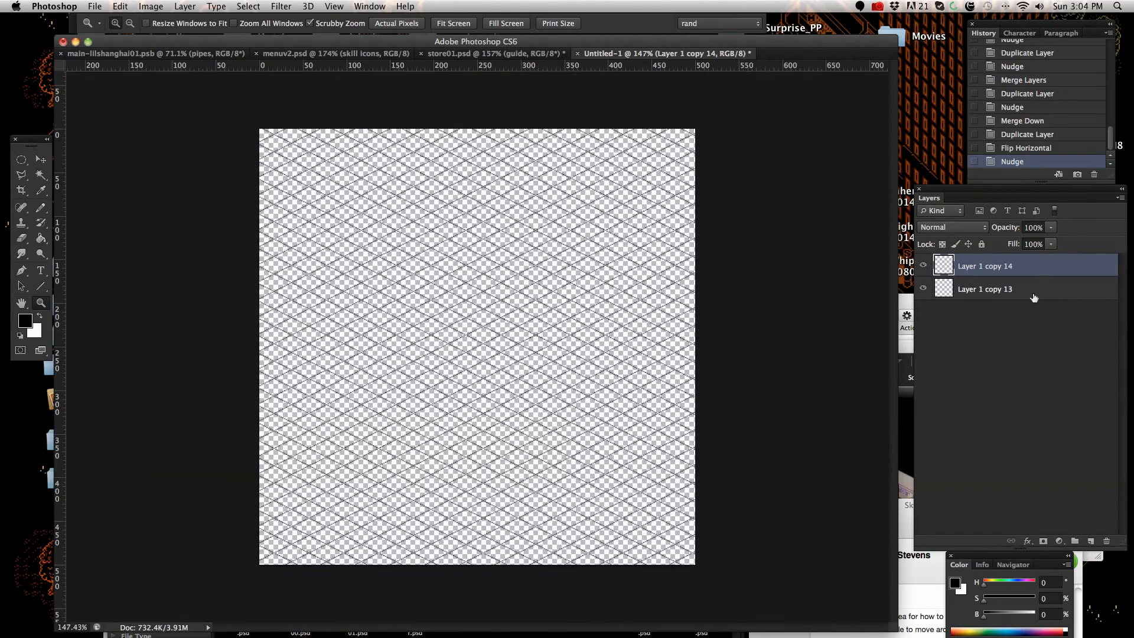
pyautogui.rightClick(1032, 270)
pyautogui.click(931, 475)
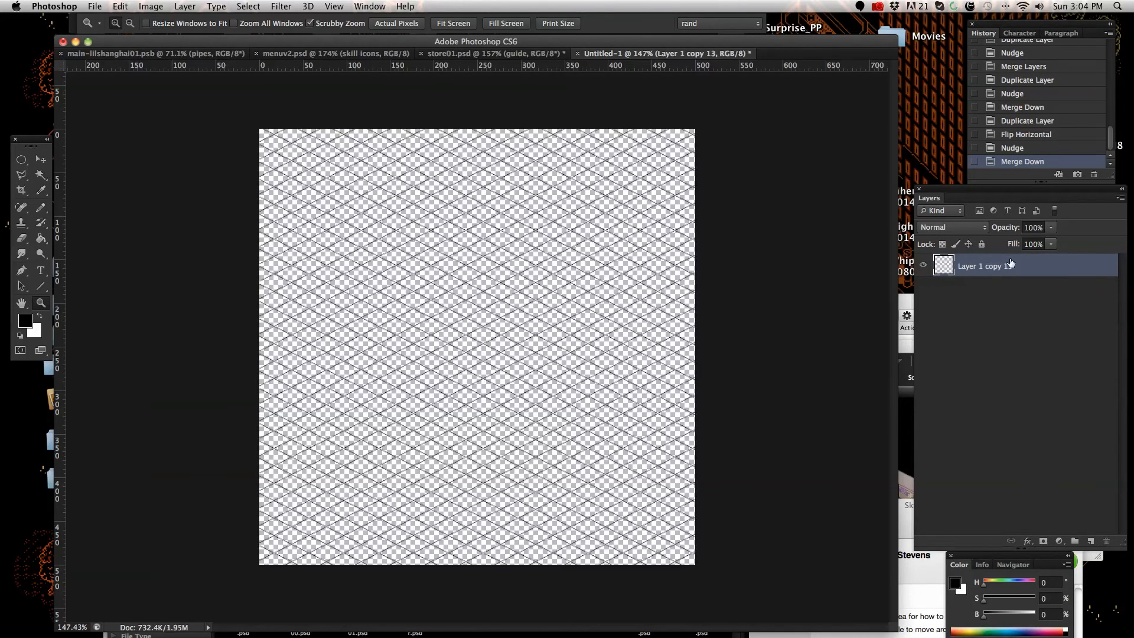
# - Add a new empty layer above the grid layer with the default settings
pyautogui.click(1120, 197)
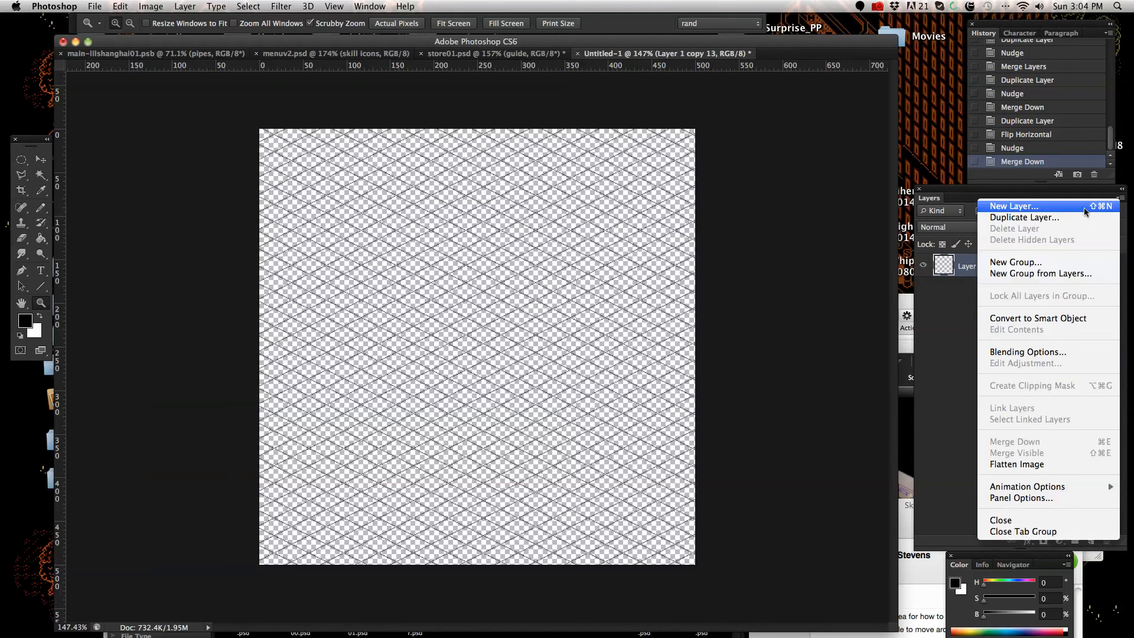
pyautogui.click(1064, 206)
pyautogui.click(680, 281)
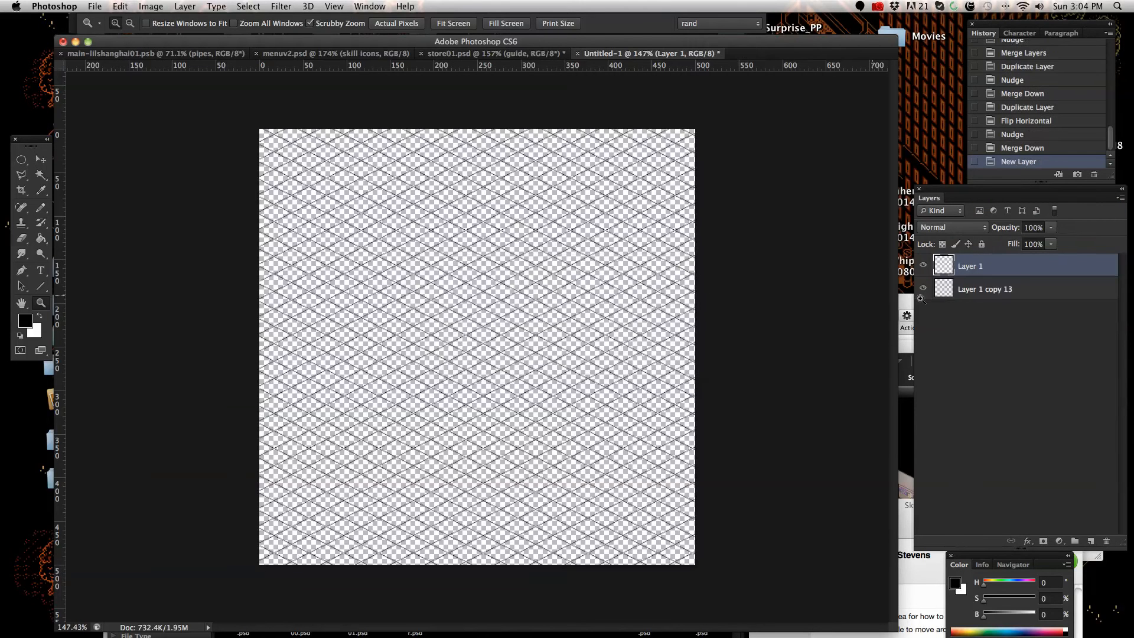
pyautogui.doubleClick(1028, 297)
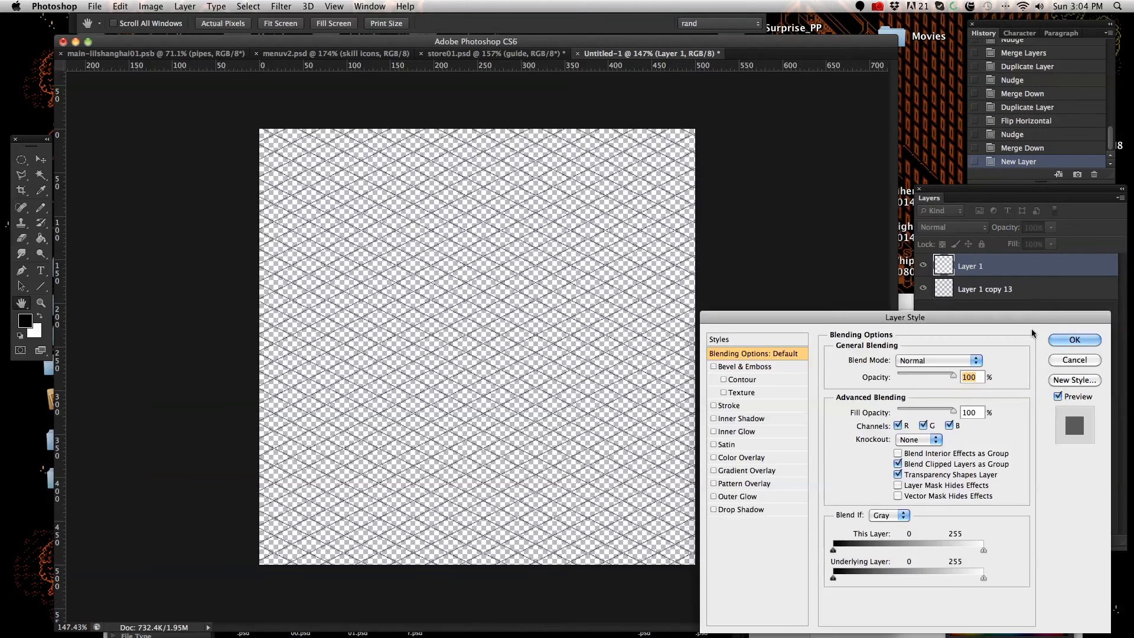
pyautogui.click(1092, 359)
pyautogui.click(1062, 290)
pyautogui.doubleClick(1062, 266)
pyautogui.click(1075, 340)
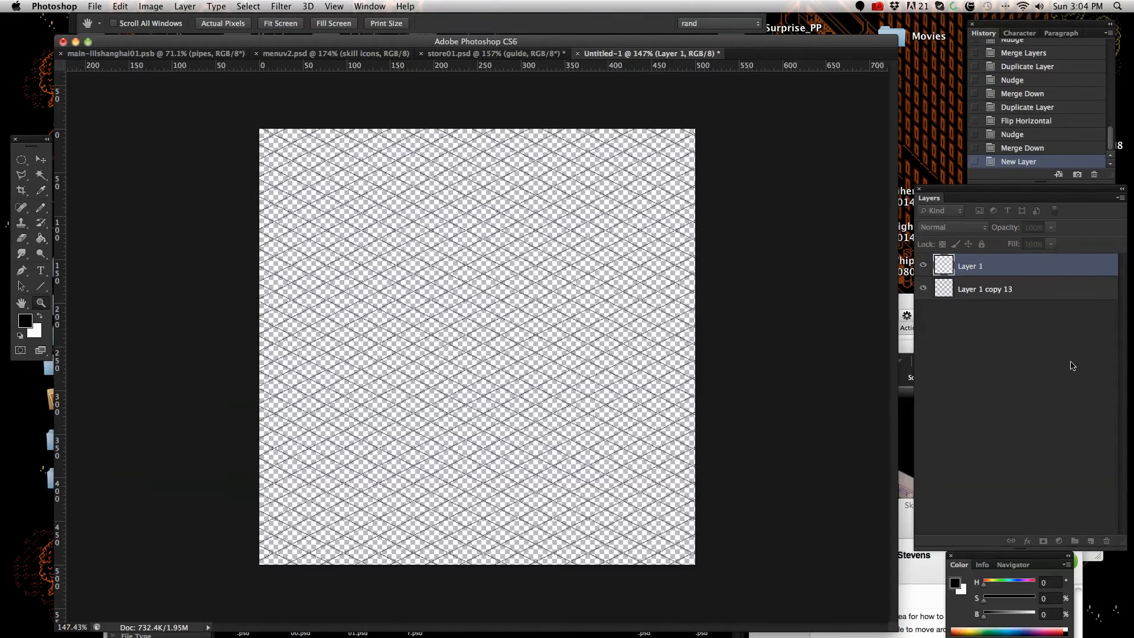
# - Move the new empty layer below the grid layer and fill it with black
pyautogui.press('z')
pyautogui.moveTo(1073, 267); pyautogui.dragTo(1073, 290)
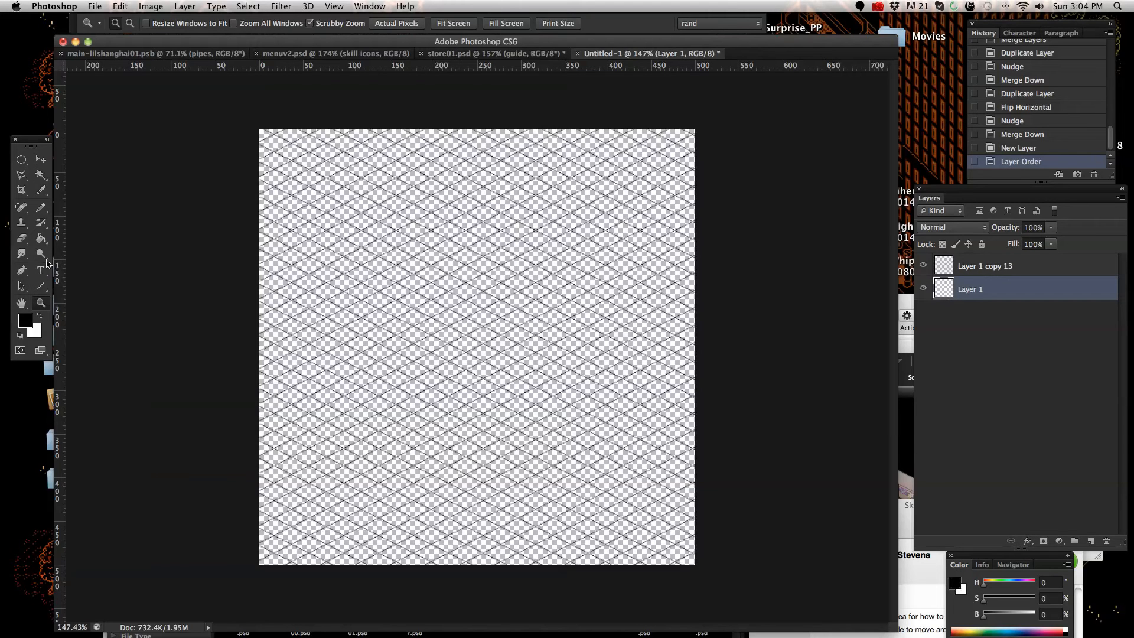
pyautogui.click(39, 241)
pyautogui.click(625, 473)
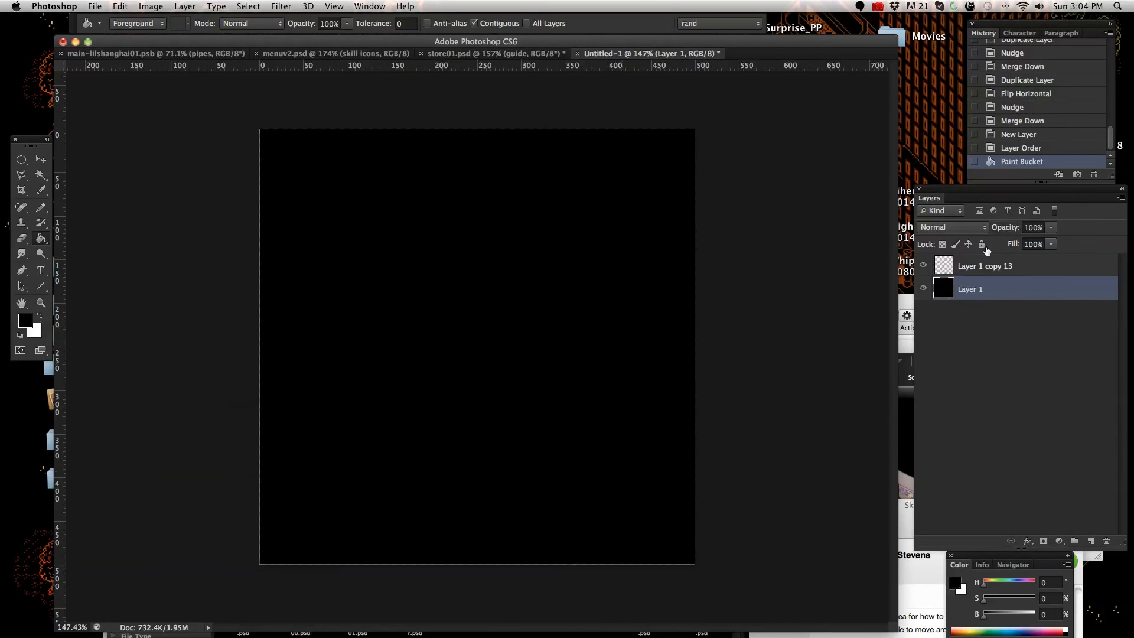
# - Turn the grid lines white by applying Hue/Saturation with Lightness +100 to the grid layer
pyautogui.click(1011, 276)
pyautogui.click(155, 9)
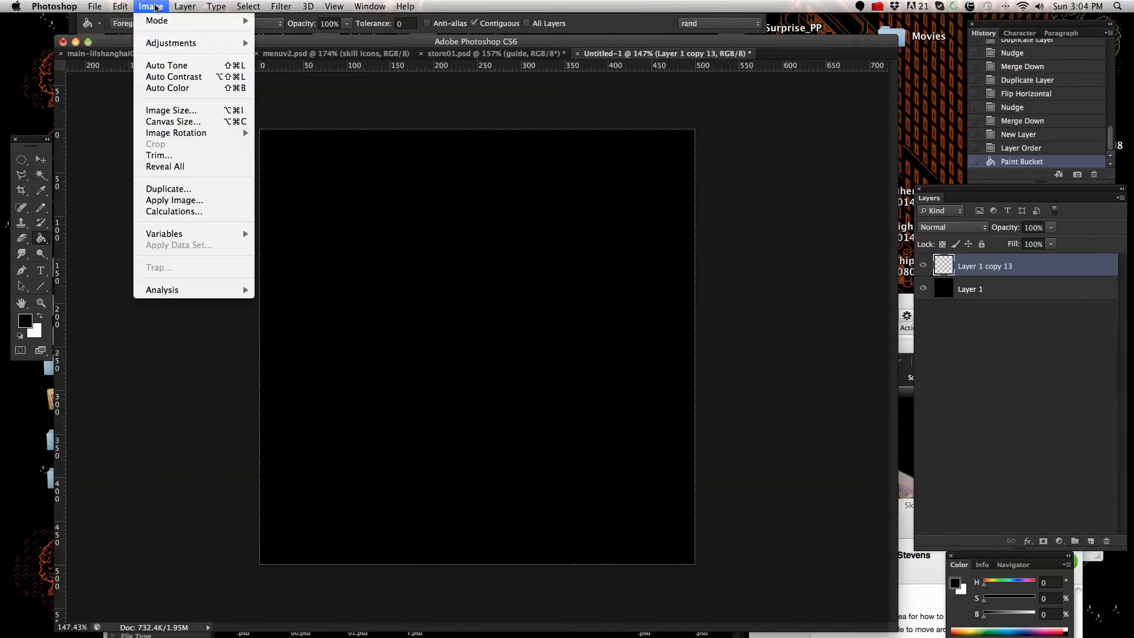
pyautogui.moveTo(177, 43)
pyautogui.click(322, 112)
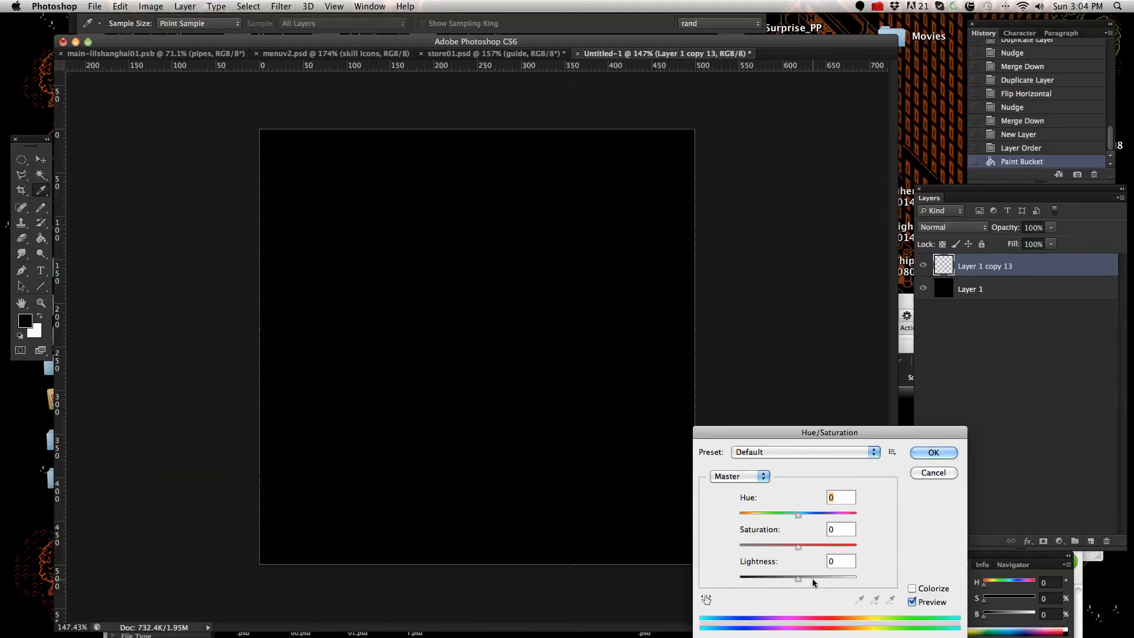
pyautogui.moveTo(813, 579); pyautogui.dragTo(859, 579)
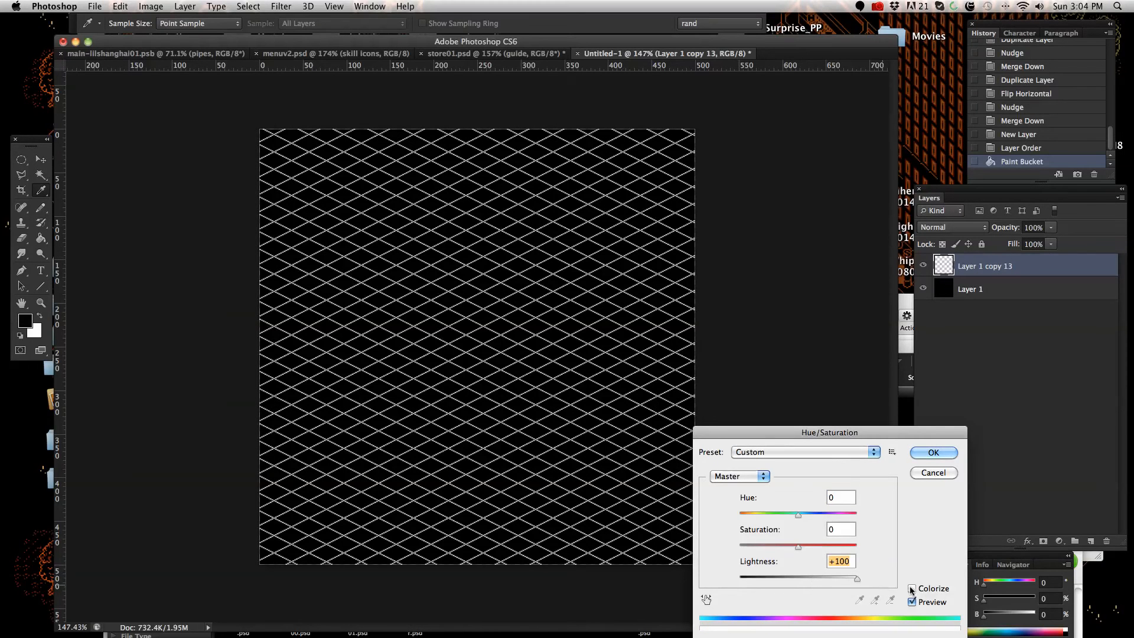
pyautogui.click(938, 454)
# - Try changing the grid layer's opacity, returning it to 100%
pyautogui.click(998, 289)
pyautogui.click(1004, 269)
pyautogui.click(1051, 229)
pyautogui.moveTo(1012, 246); pyautogui.dragTo(1116, 260)
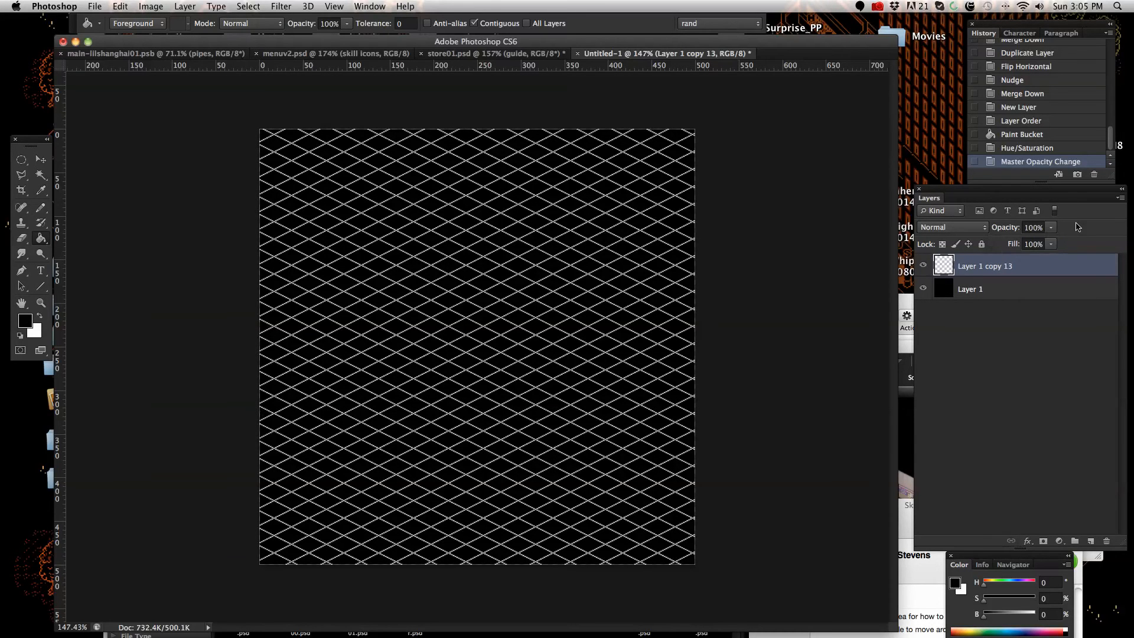
# - Darken the grid lines to gray by applying Hue/Saturation with Lightness -35
pyautogui.click(40, 302)
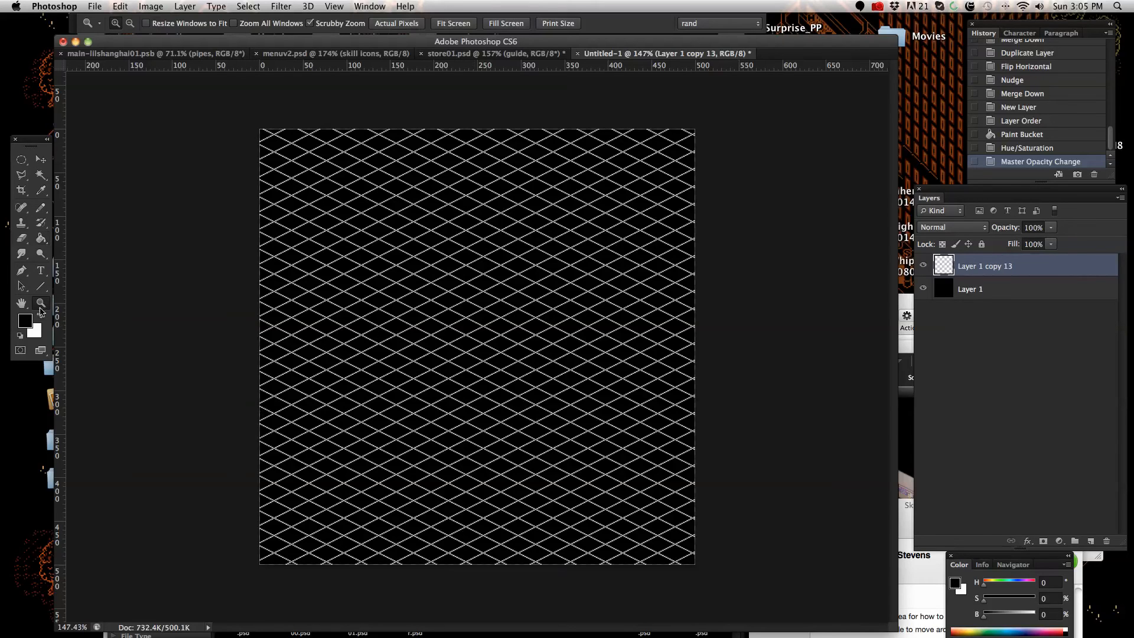
pyautogui.moveTo(431, 286); pyautogui.dragTo(472, 282)
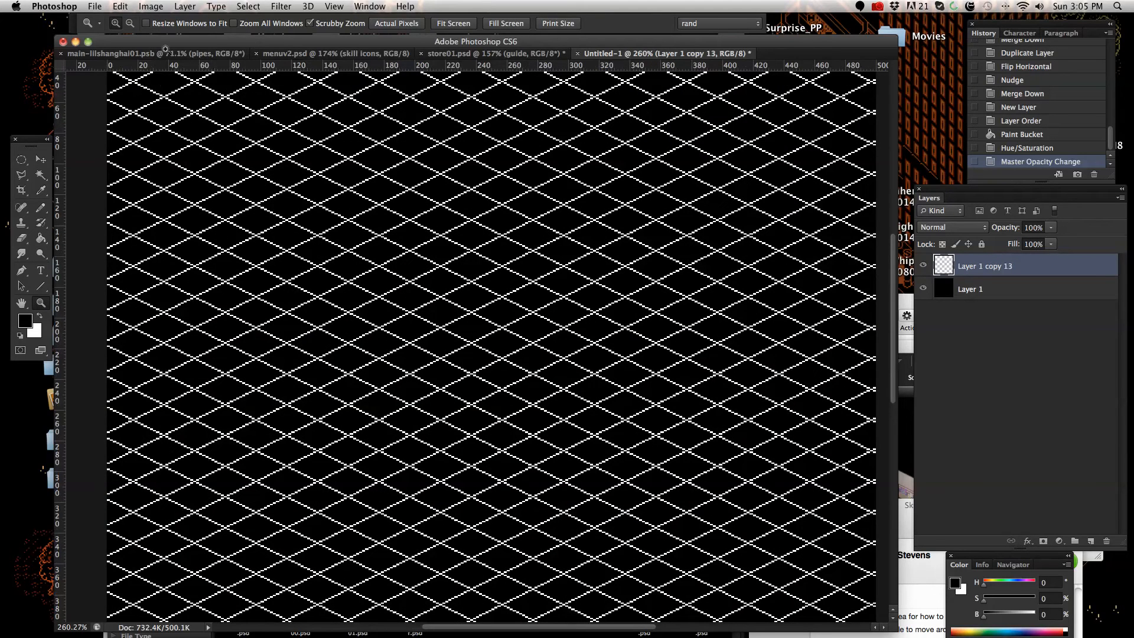
pyautogui.click(151, 6)
pyautogui.moveTo(164, 44)
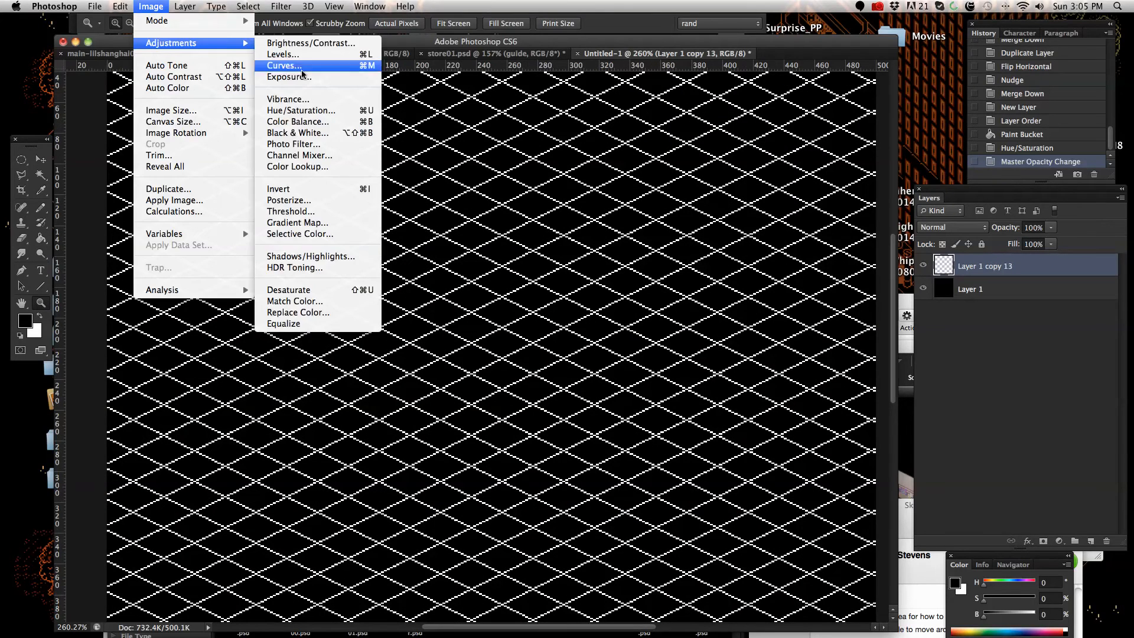
pyautogui.click(307, 110)
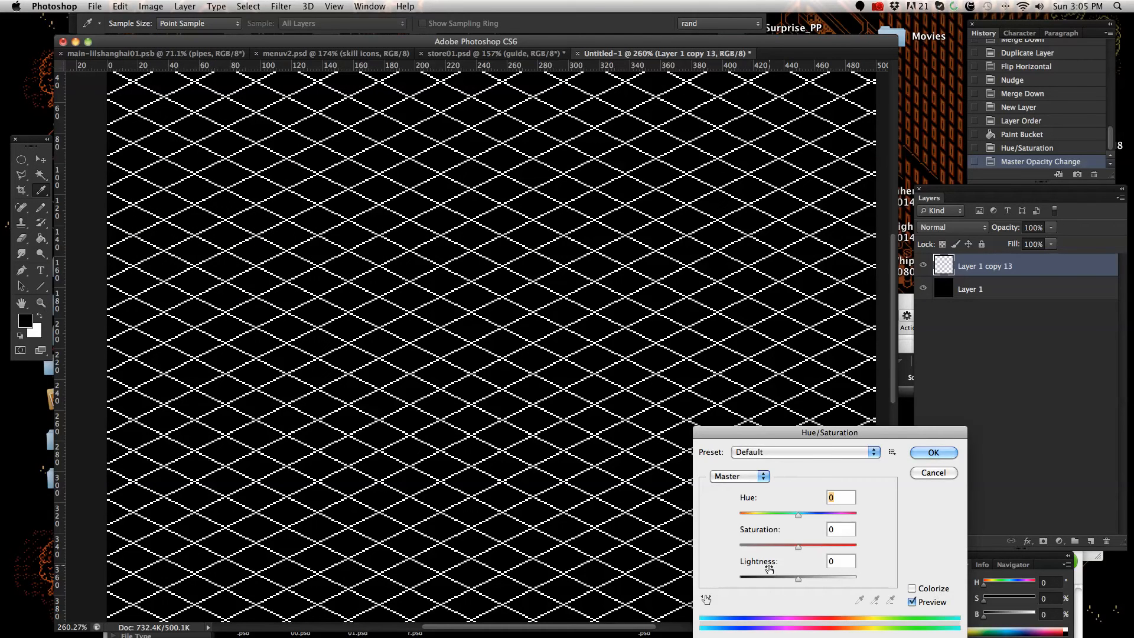
pyautogui.moveTo(788, 580); pyautogui.dragTo(778, 579)
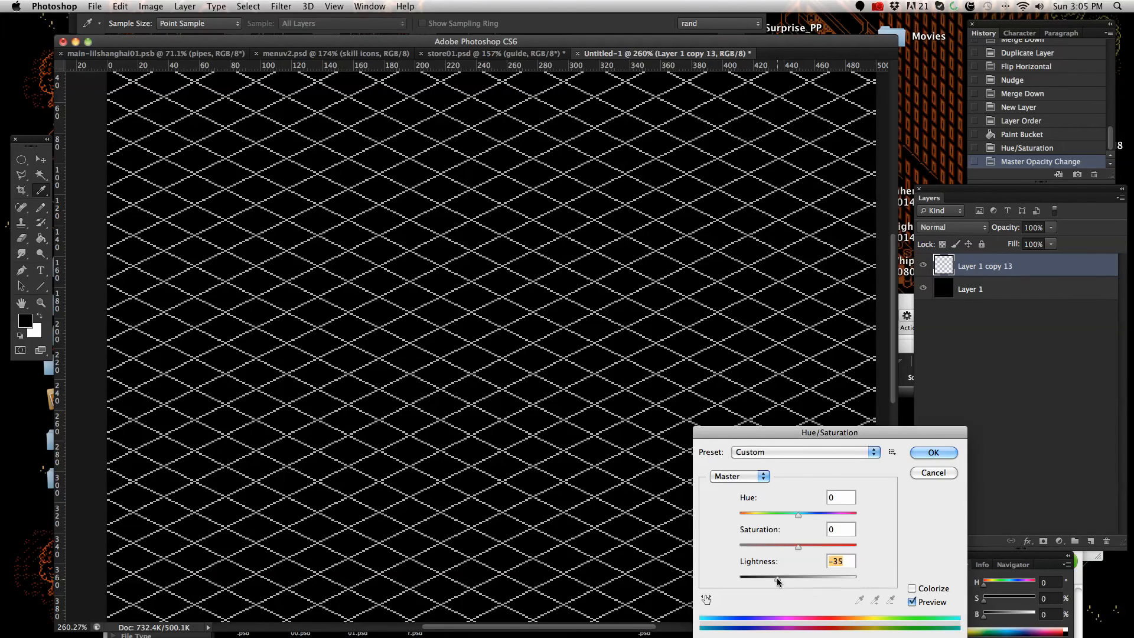
pyautogui.click(934, 452)
pyautogui.press('z')
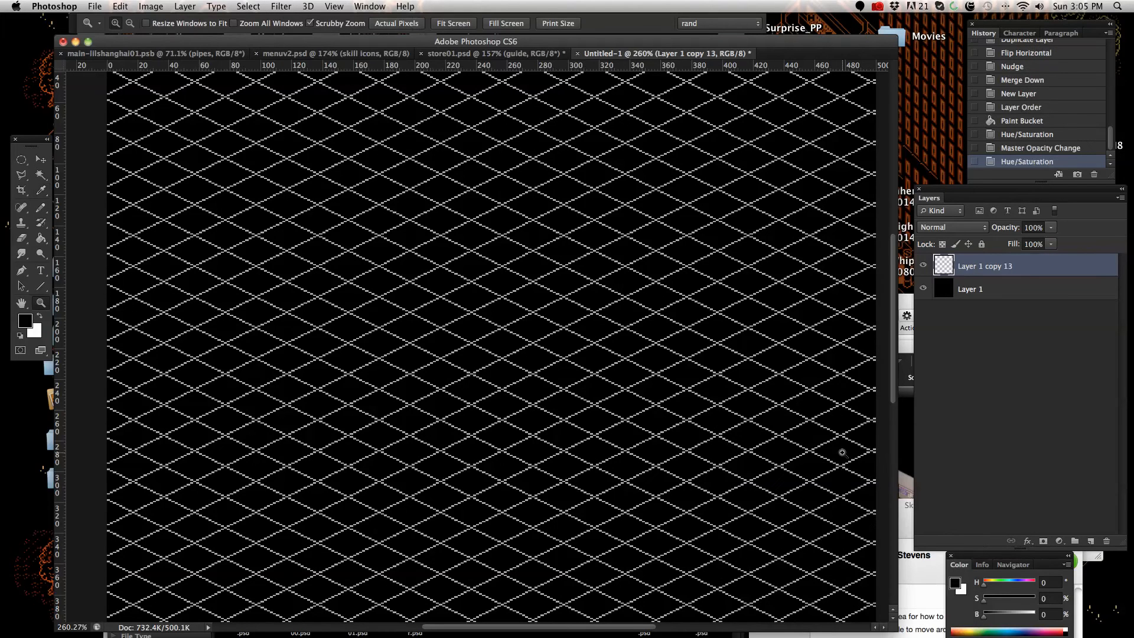
# - Try tinting the grid lines blue with a midtones Color Balance of +100 toward blue
pyautogui.click(152, 7)
pyautogui.moveTo(177, 43)
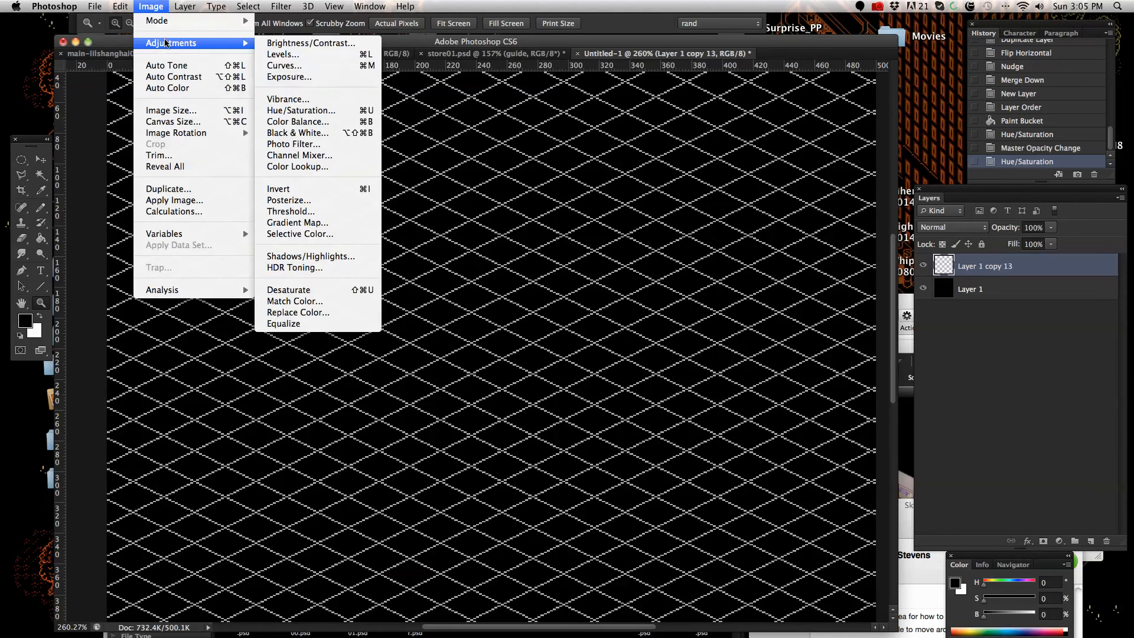
pyautogui.click(318, 122)
pyautogui.moveTo(728, 183); pyautogui.dragTo(788, 183)
pyautogui.click(860, 125)
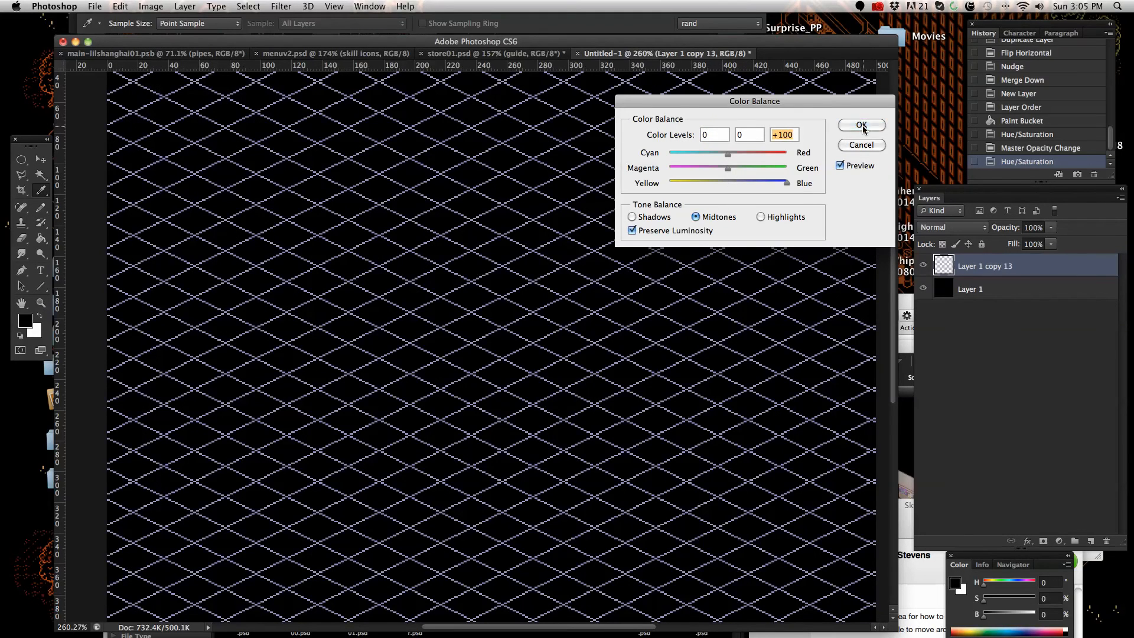
pyautogui.press('z')
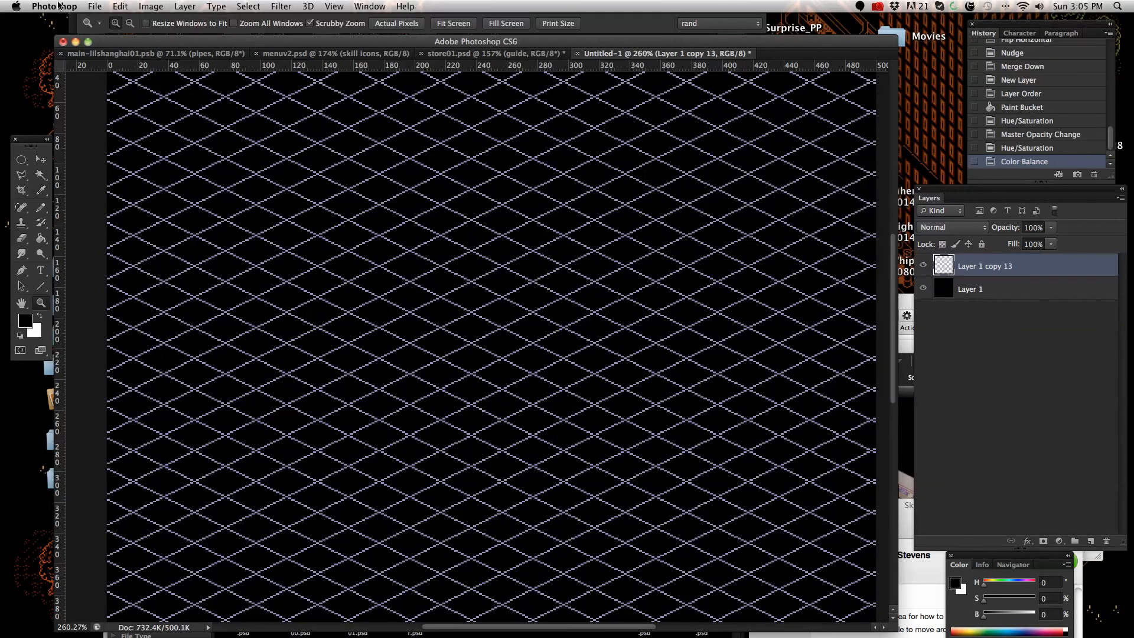
# - Try Hue/Saturation with Saturation +100, Lightness -39 and different hues on the grid lines, cancel it, and revert the Color Balance tint
pyautogui.click(145, 6)
pyautogui.click(672, 386)
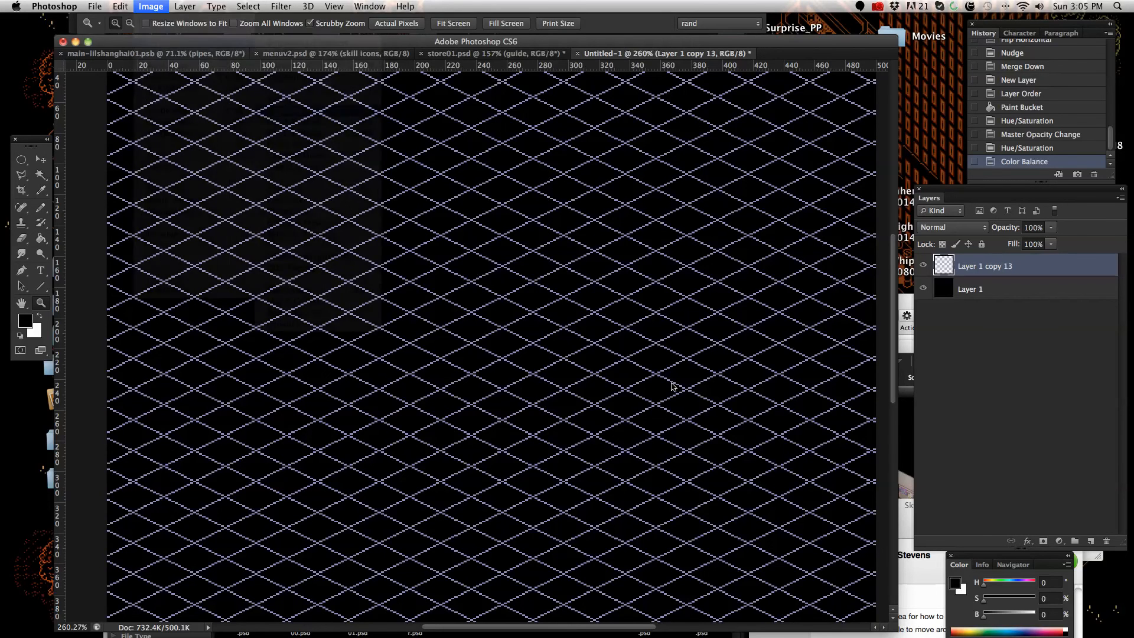
pyautogui.moveTo(820, 547); pyautogui.dragTo(879, 553)
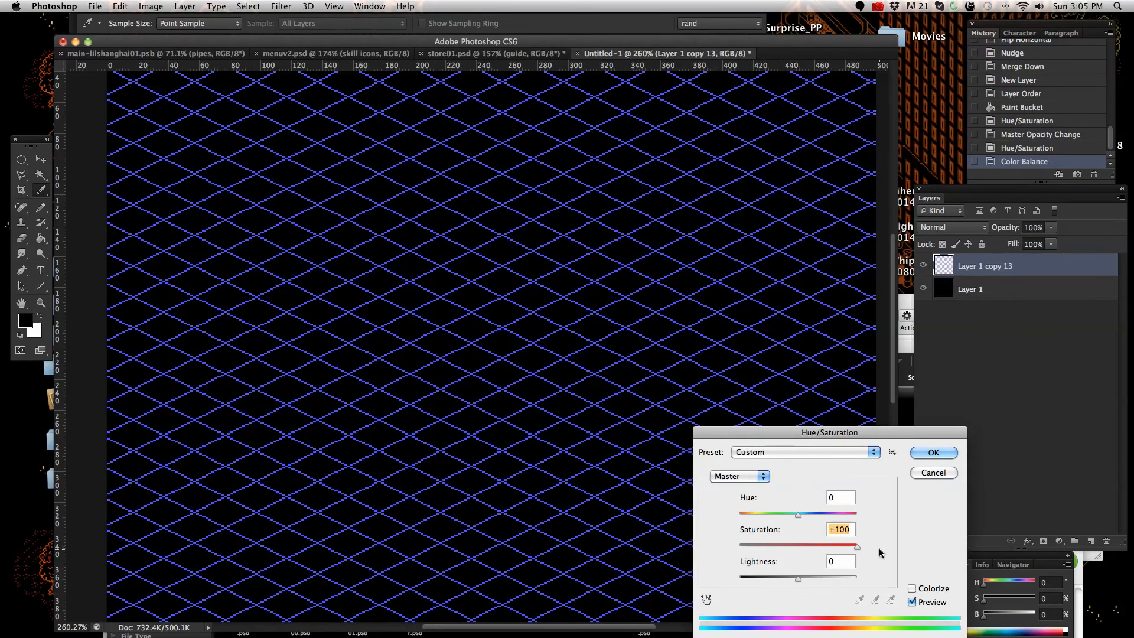
pyautogui.moveTo(798, 579); pyautogui.dragTo(775, 579)
pyautogui.moveTo(797, 522); pyautogui.dragTo(839, 520)
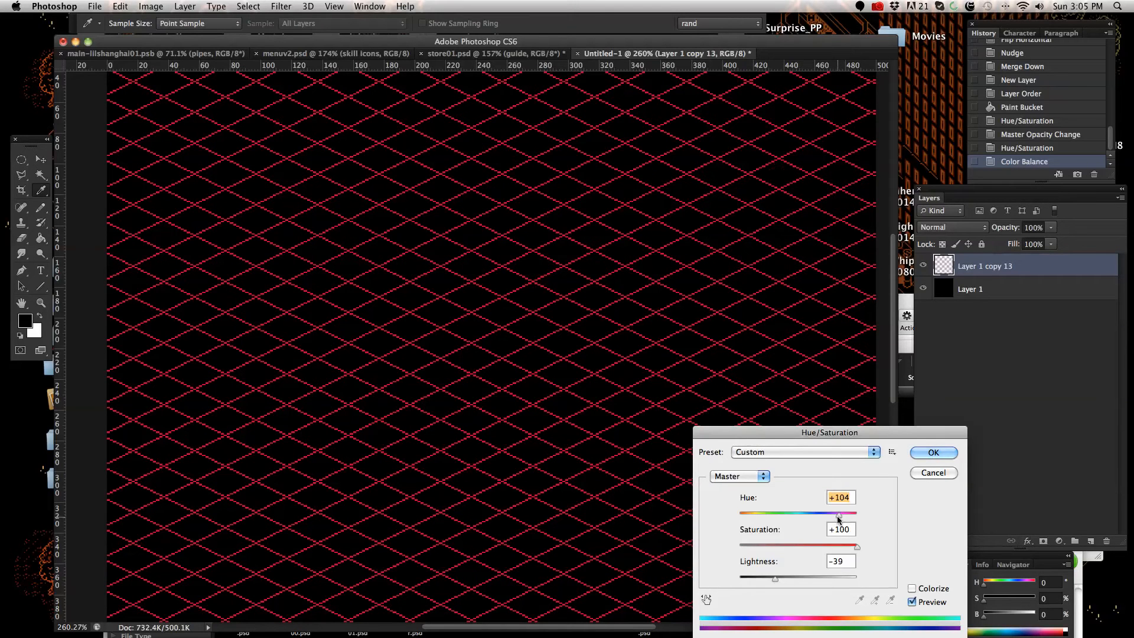
pyautogui.click(804, 514)
pyautogui.moveTo(804, 517); pyautogui.dragTo(796, 518)
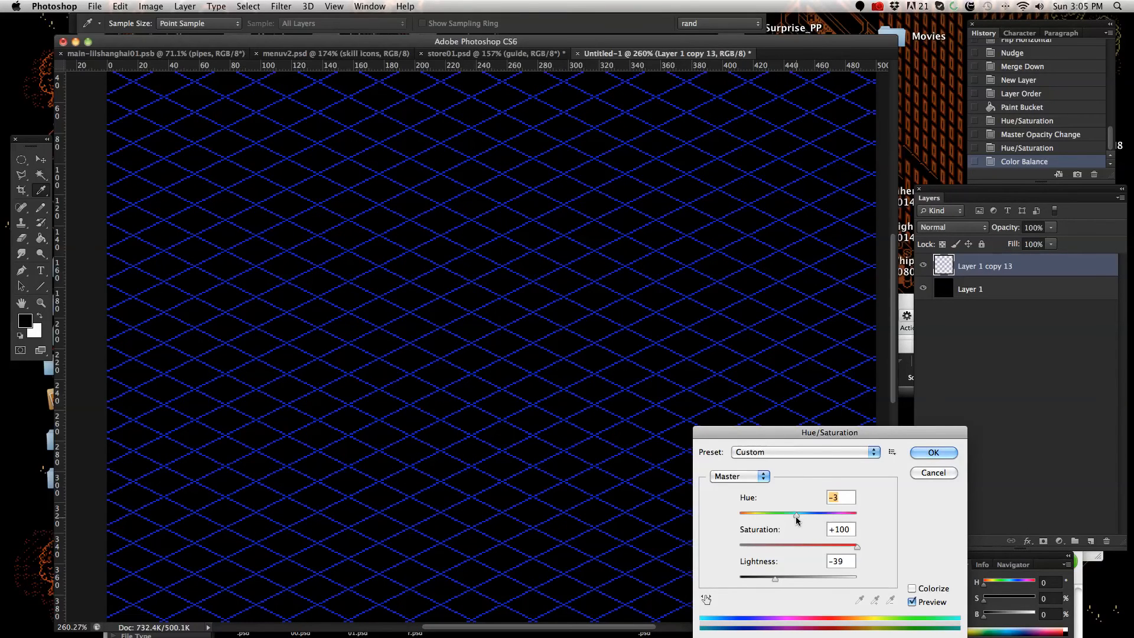
pyautogui.click(933, 474)
pyautogui.press('z')
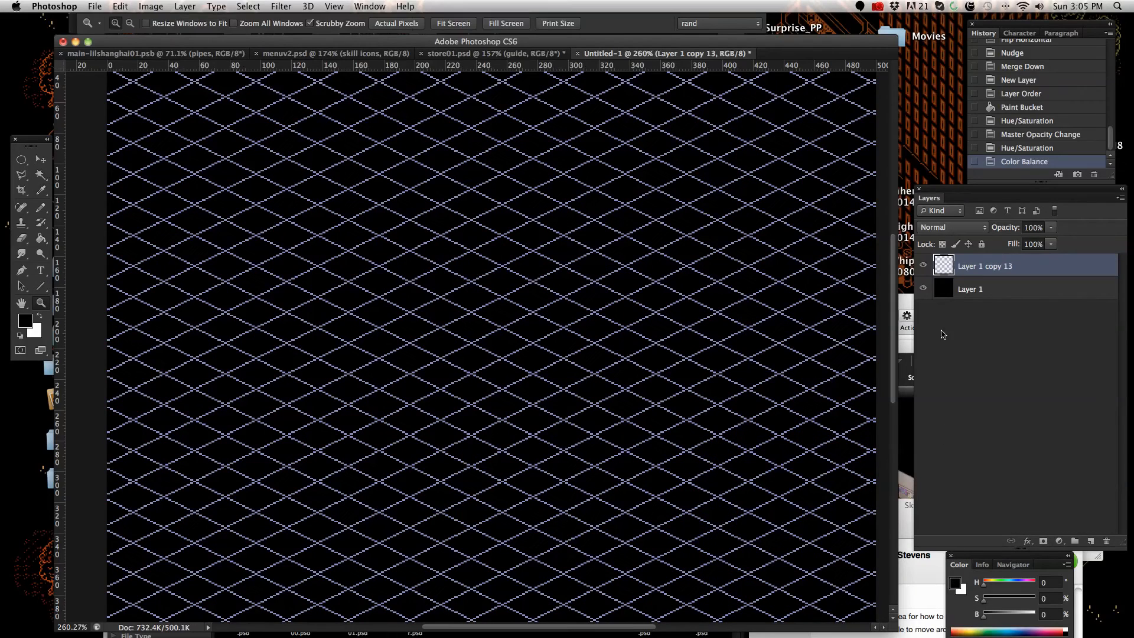
pyautogui.click(1022, 151)
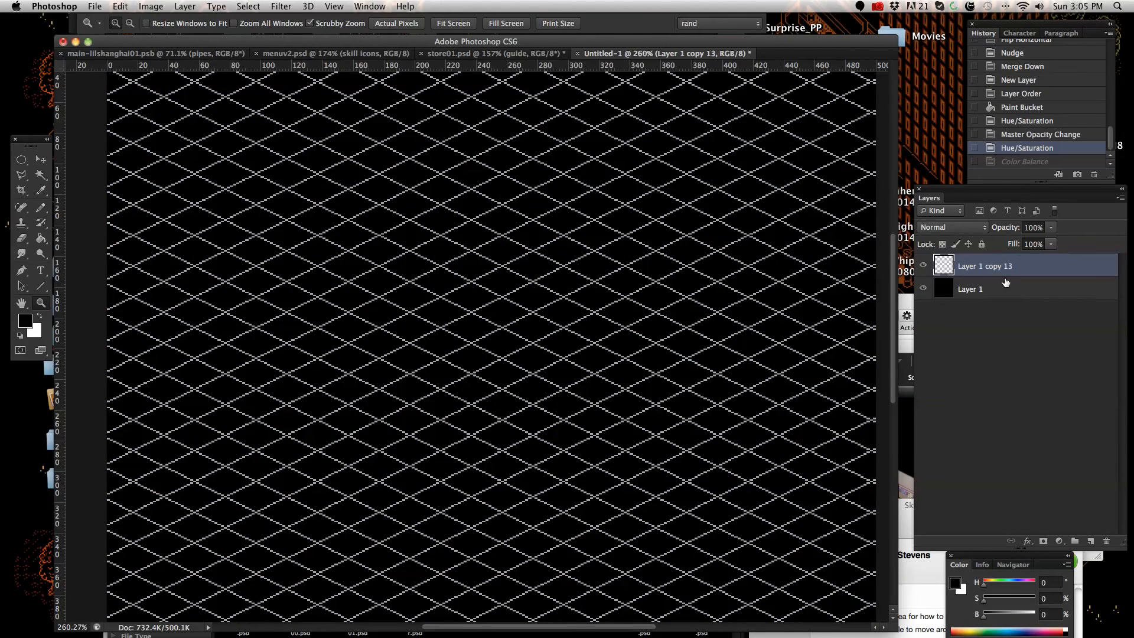
# - Lower the grid layer's opacity to 50%
pyautogui.click(1055, 229)
pyautogui.click(1027, 244)
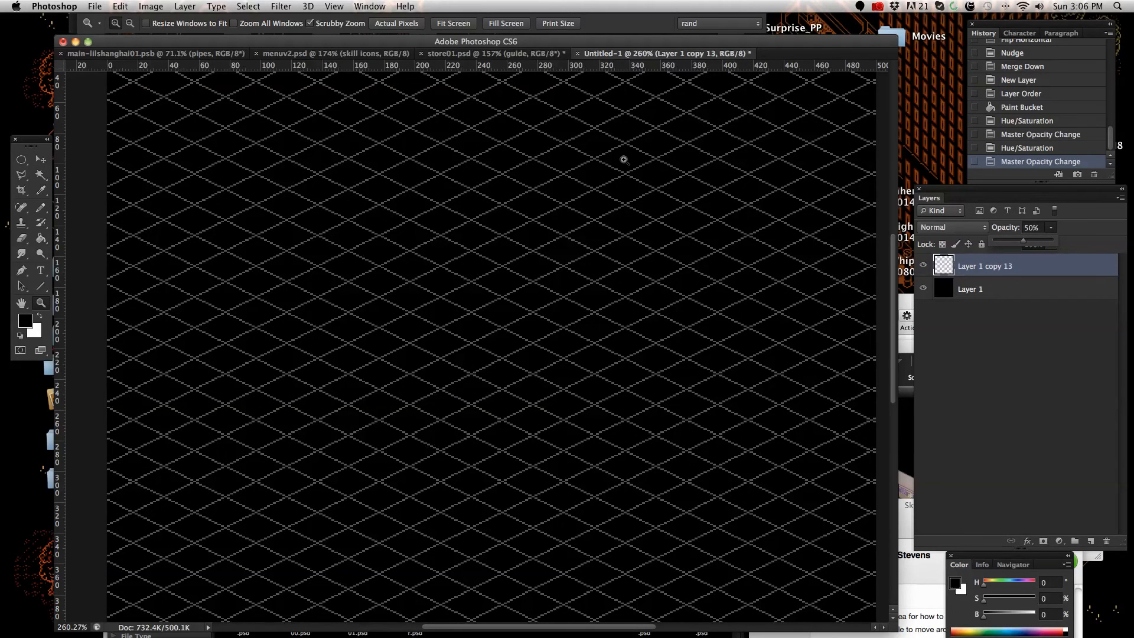
# - Switch to the store01.psd document and examine the green isometric guide beside the store rooms
pyautogui.click(485, 55)
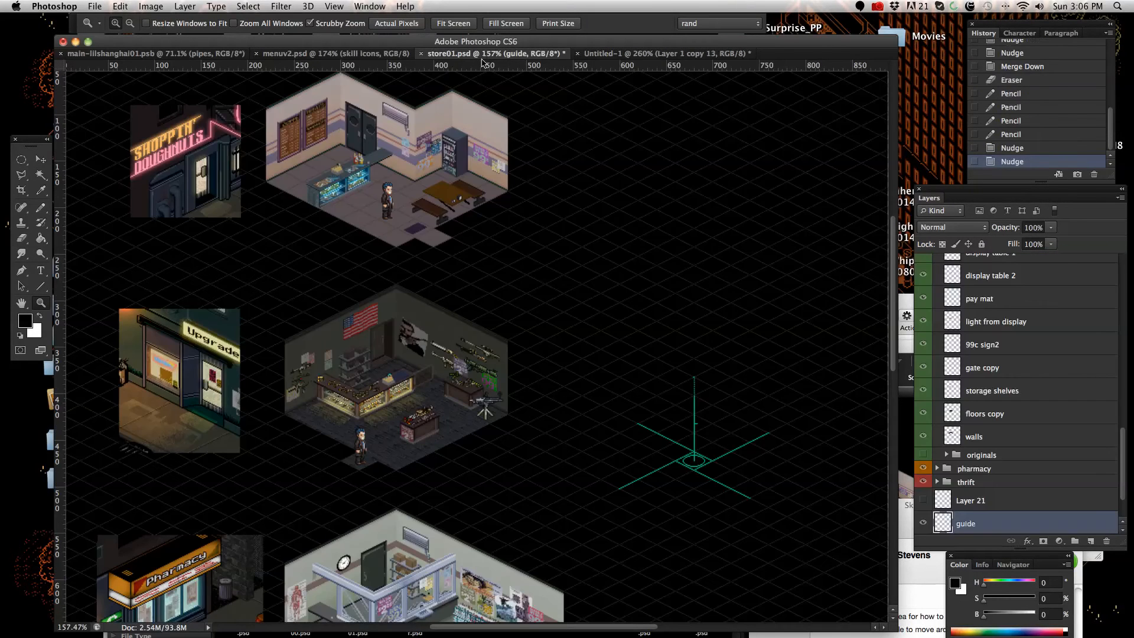
pyautogui.scroll(-4, 704, 396)
pyautogui.click(804, 383)
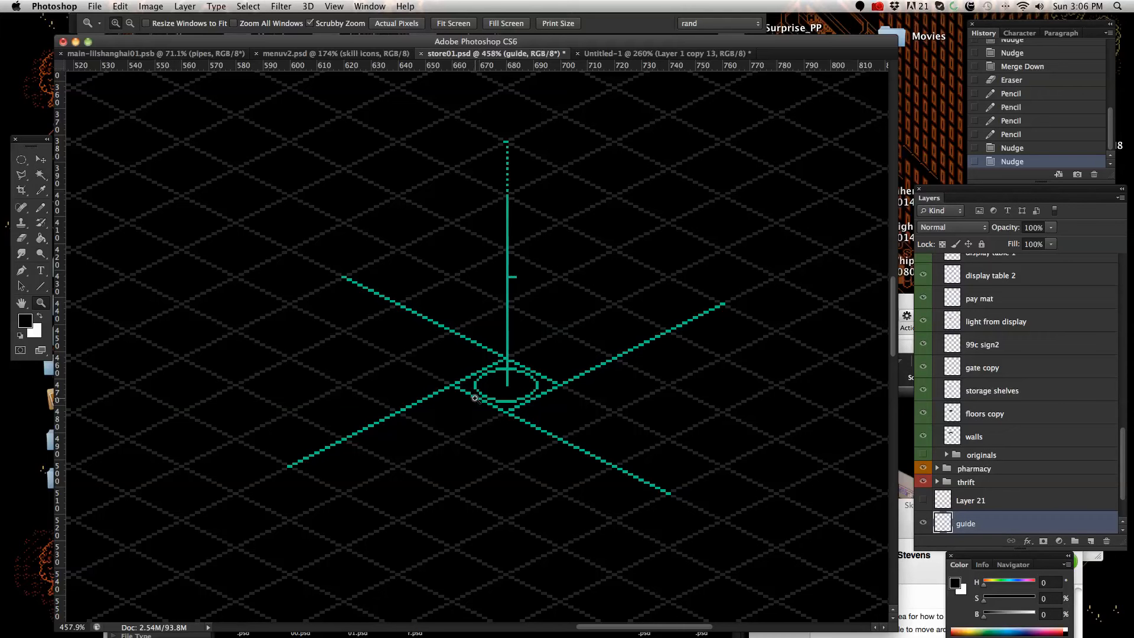
pyautogui.moveTo(669, 305); pyautogui.dragTo(578, 314)
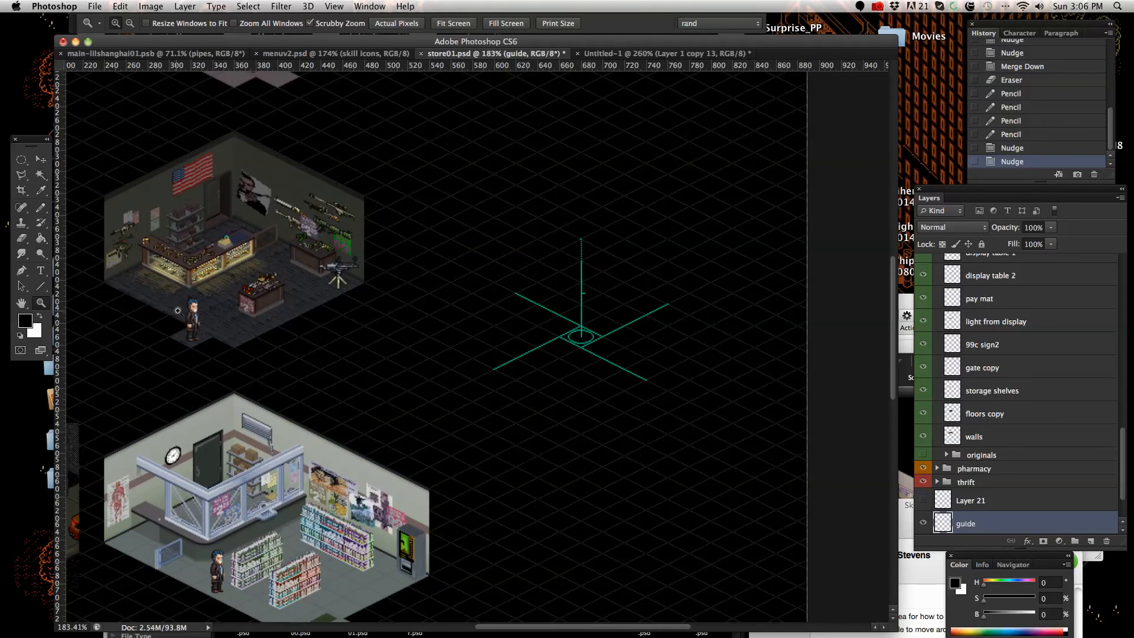
# - Move the Detective sprite from the gun shop room onto the circle of the green isometric guide
pyautogui.moveTo(170, 316); pyautogui.dragTo(265, 313)
pyautogui.click(42, 160)
pyautogui.rightClick(251, 341)
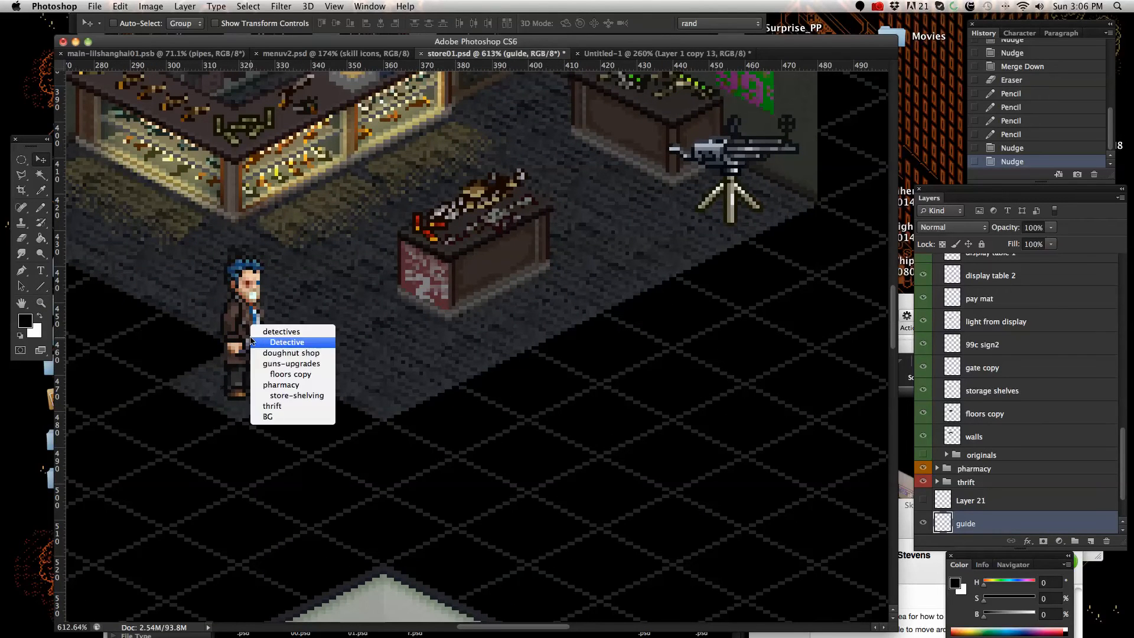
pyautogui.click(288, 342)
pyautogui.moveTo(258, 327); pyautogui.dragTo(757, 353)
pyautogui.hscroll(10, 333, 445)
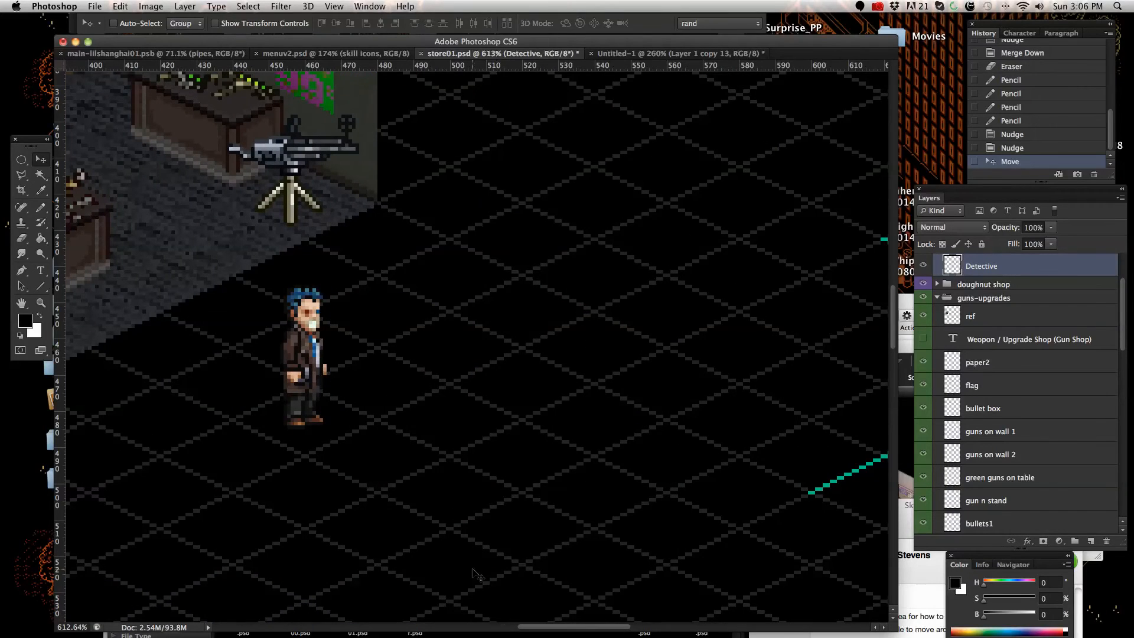
pyautogui.moveTo(531, 628); pyautogui.dragTo(618, 634)
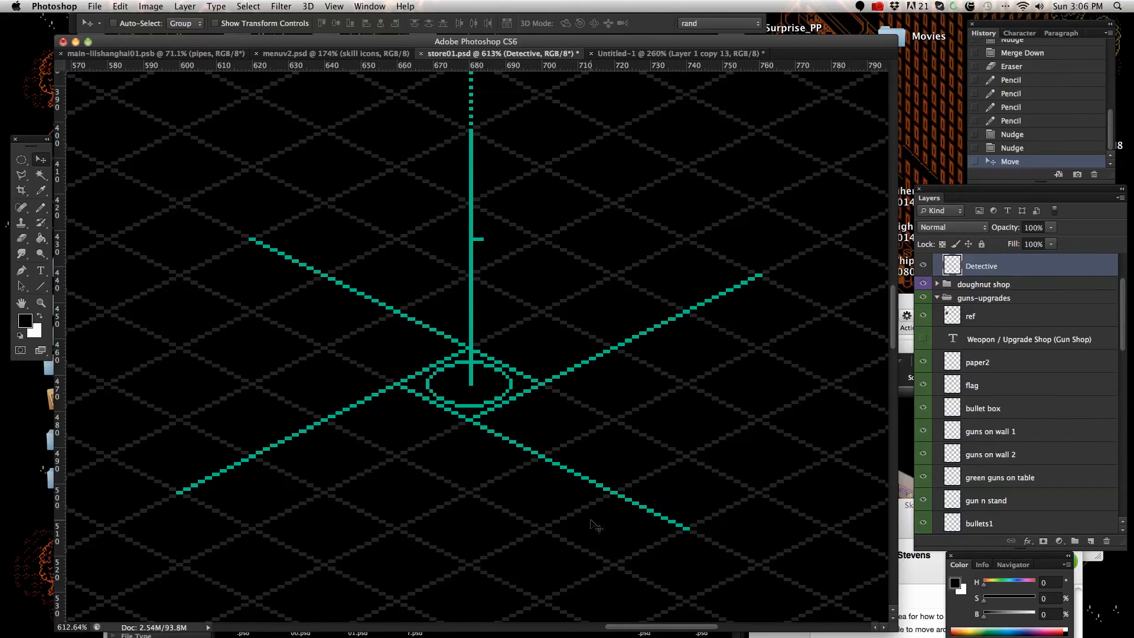
pyautogui.moveTo(686, 630); pyautogui.dragTo(663, 632)
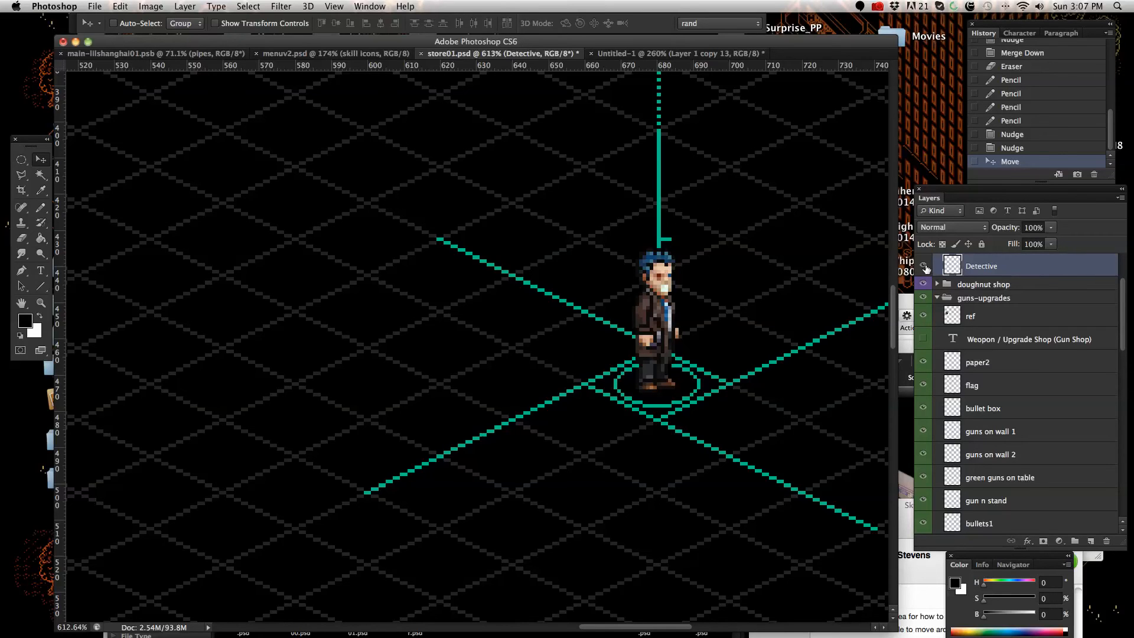
pyautogui.moveTo(611, 626); pyautogui.dragTo(635, 626)
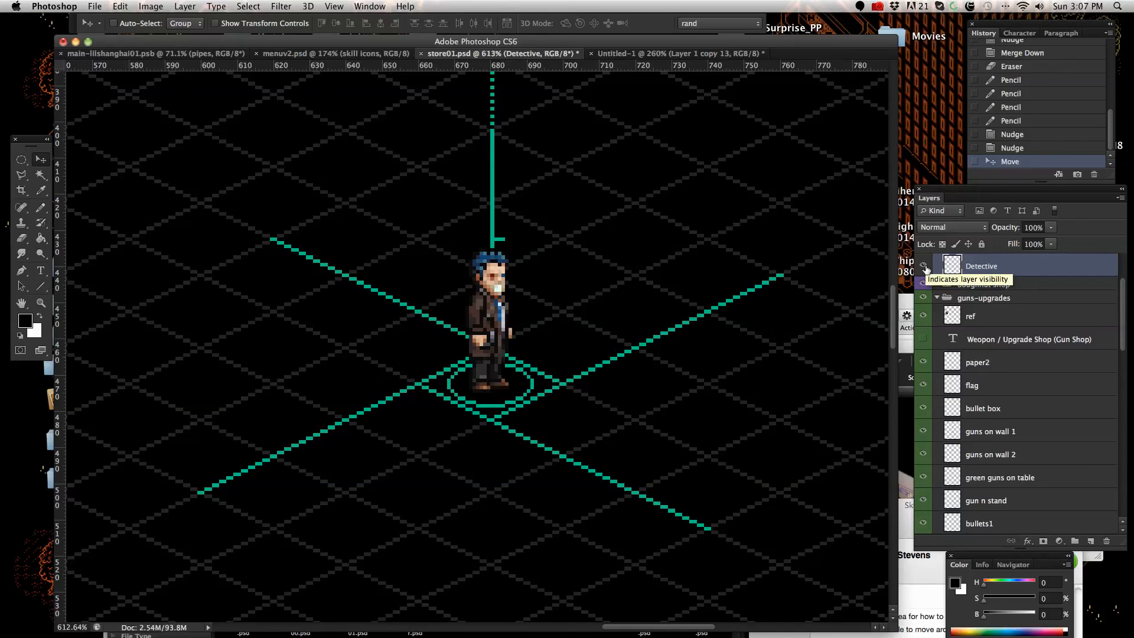
# - Hide the Detective layer to expose the whole green guide
pyautogui.click(923, 266)
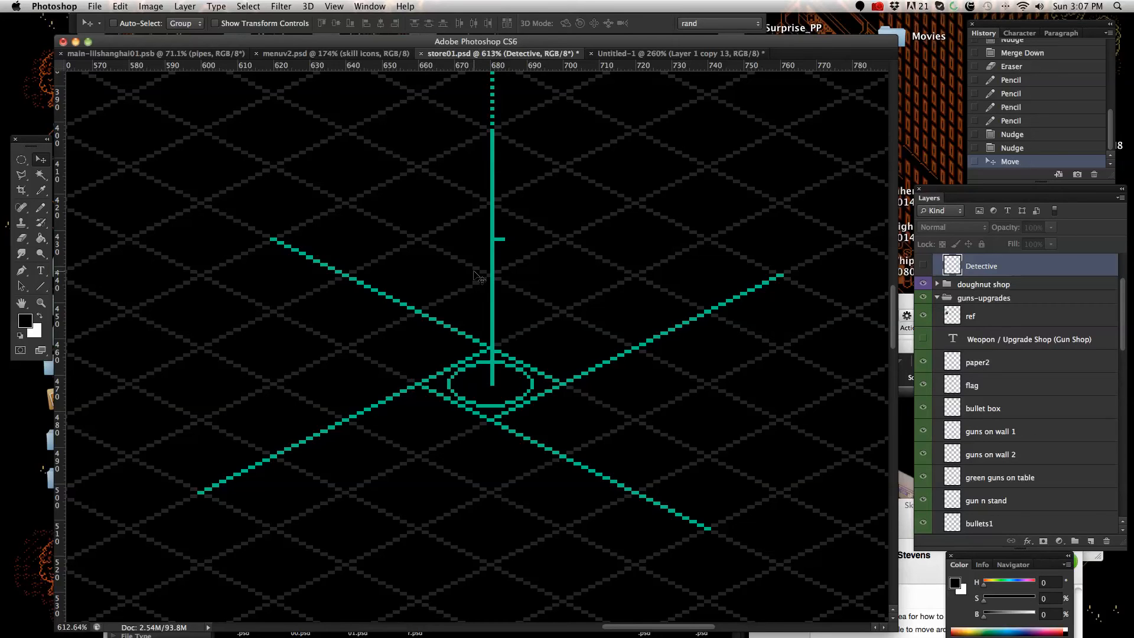
pyautogui.click(41, 302)
pyautogui.moveTo(563, 312); pyautogui.dragTo(484, 325)
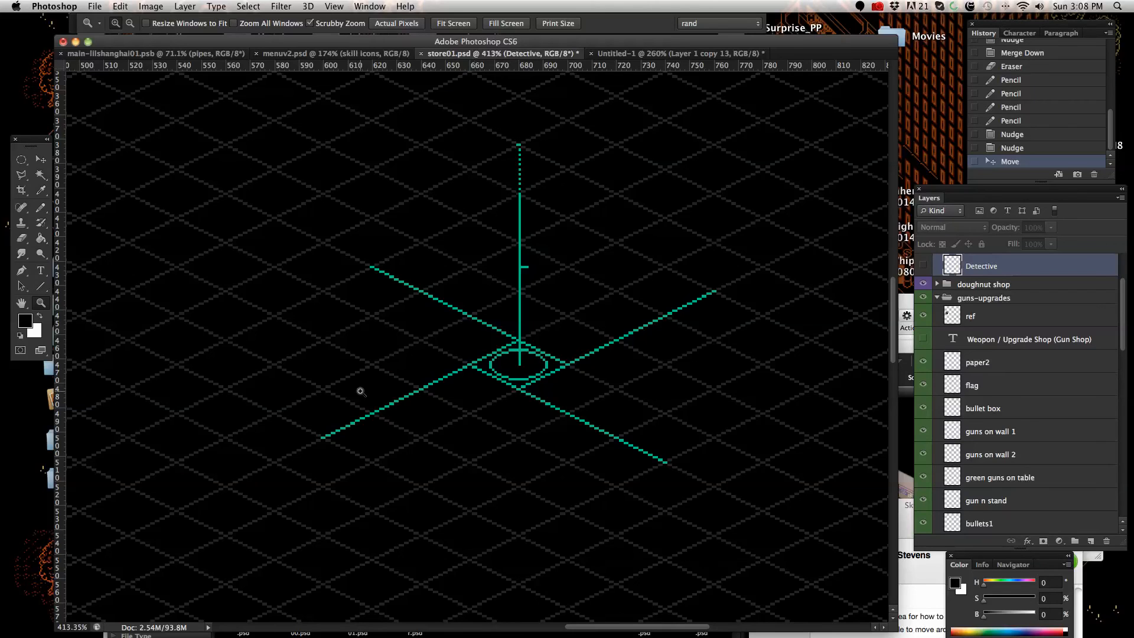
# - Make the guide layer active for the Pencil tool and sample the guide's green as the foreground color
pyautogui.click(41, 207)
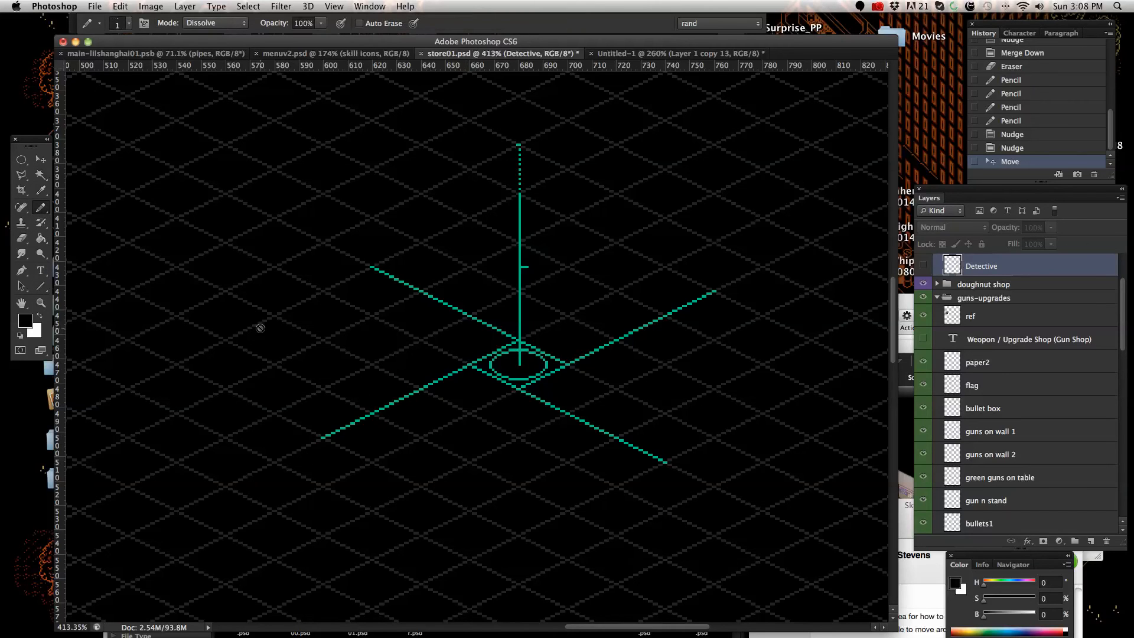
pyautogui.scroll(-10, 1079, 410)
pyautogui.click(1045, 468)
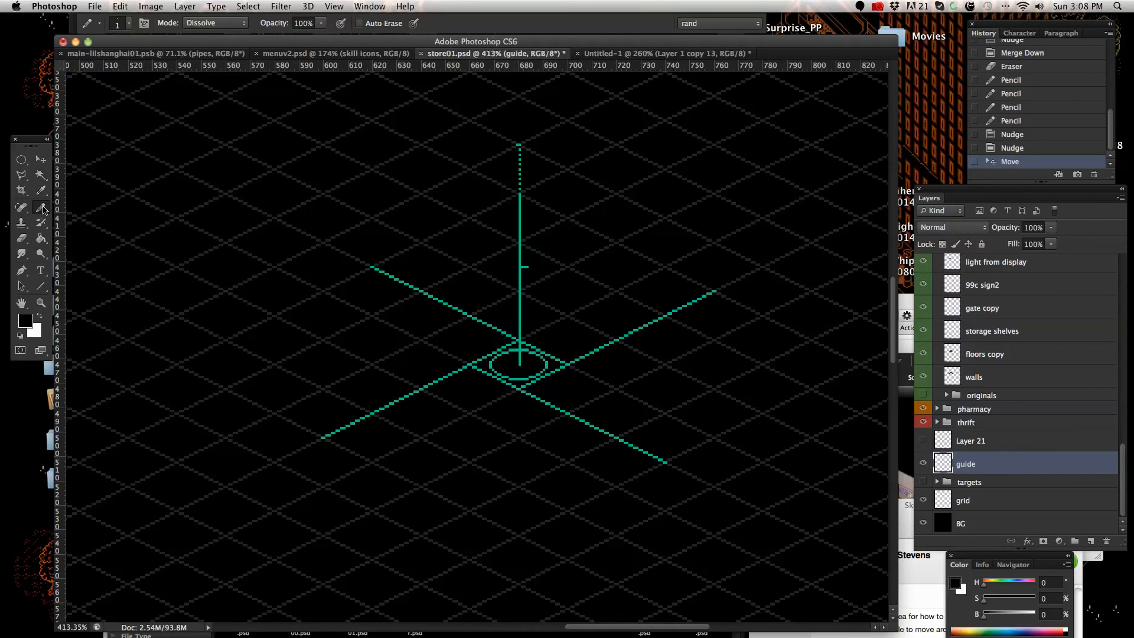
pyautogui.keyDown('alt'); pyautogui.click(492, 362); pyautogui.keyUp('alt')
pyautogui.press('z')
pyautogui.click(573, 385)
pyautogui.moveTo(611, 371); pyautogui.dragTo(627, 370)
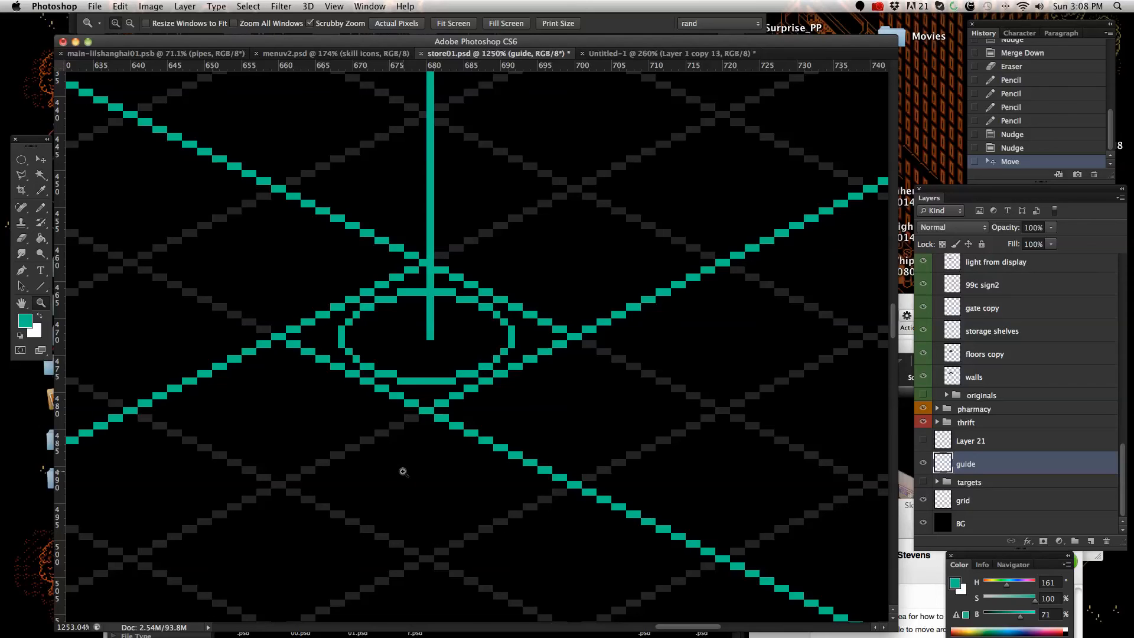
# - Draw a green one-cell diamond outline about 42 by 21 px with the Pencil on the grid lines below the existing guide
pyautogui.moveTo(456, 468); pyautogui.dragTo(479, 464)
pyautogui.scroll(-5, 391, 439)
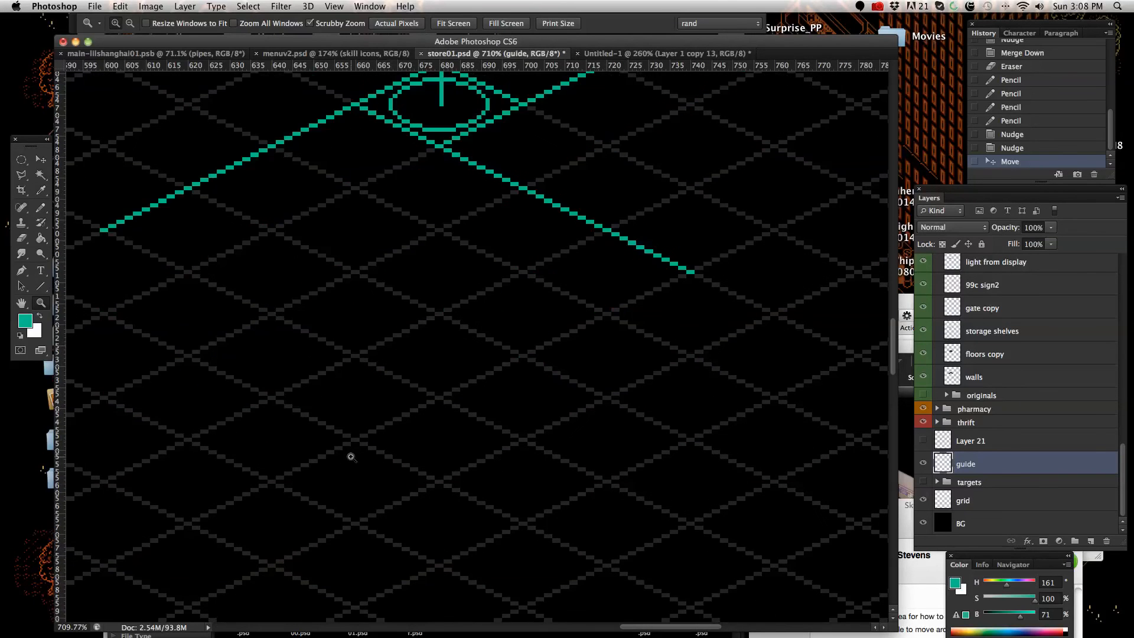
pyautogui.scroll(3, 393, 231)
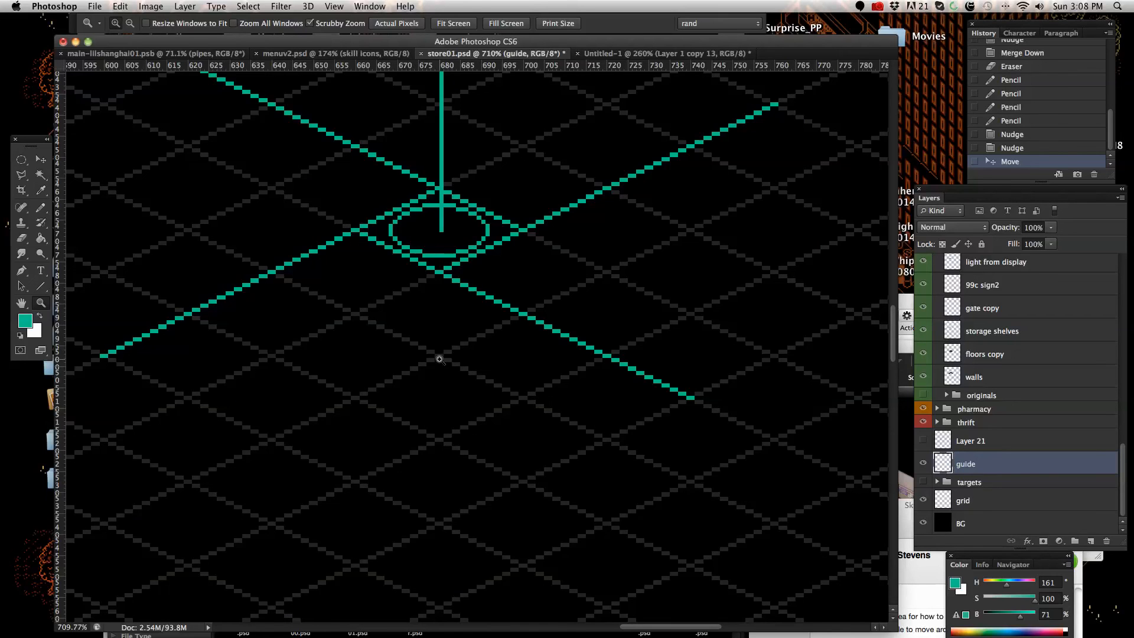
pyautogui.scroll(-2, 440, 359)
pyautogui.click(41, 211)
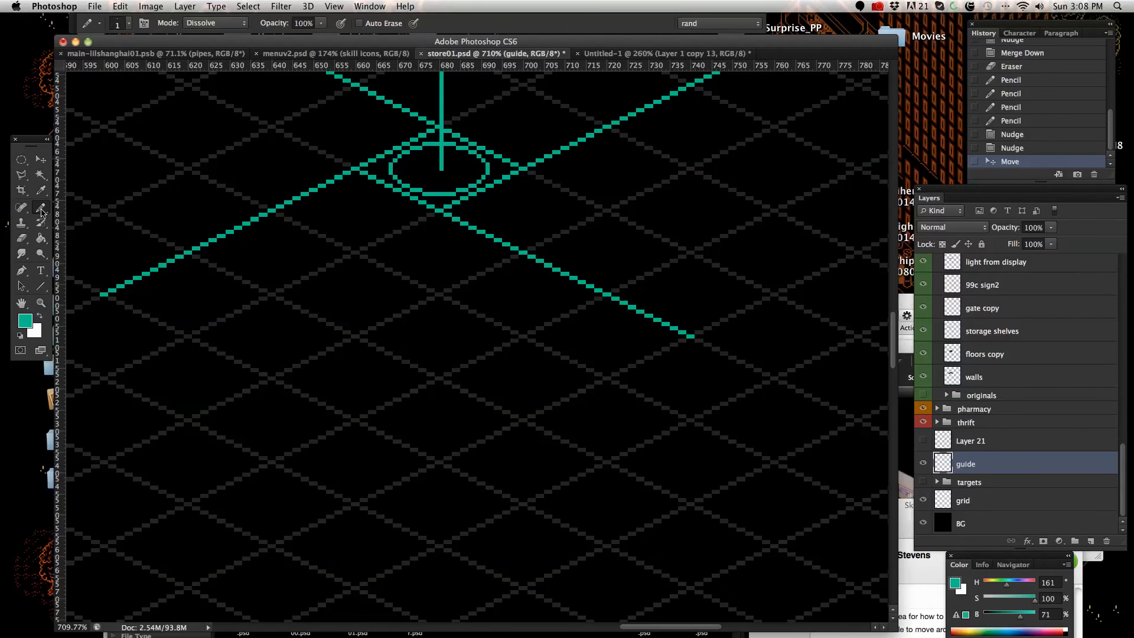
pyautogui.click(354, 420)
pyautogui.keyDown('shift'); pyautogui.click(442, 463); pyautogui.keyUp('shift')
pyautogui.click(438, 463)
pyautogui.keyDown('shift'); pyautogui.click(524, 421); pyautogui.keyUp('shift')
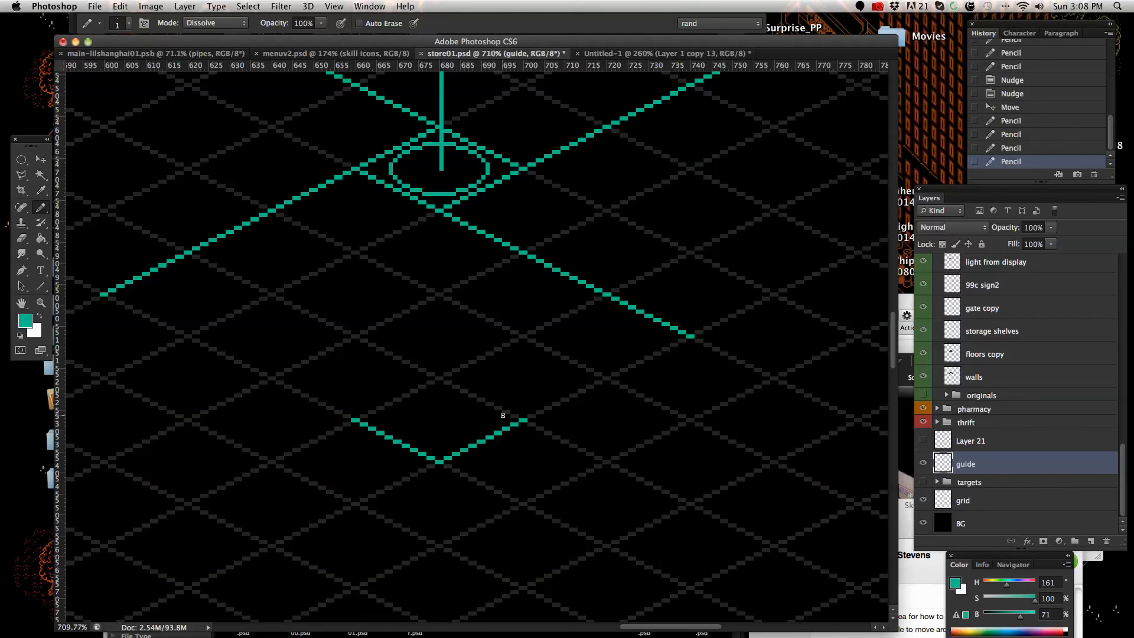
pyautogui.keyDown('shift'); pyautogui.click(438, 382); pyautogui.keyUp('shift')
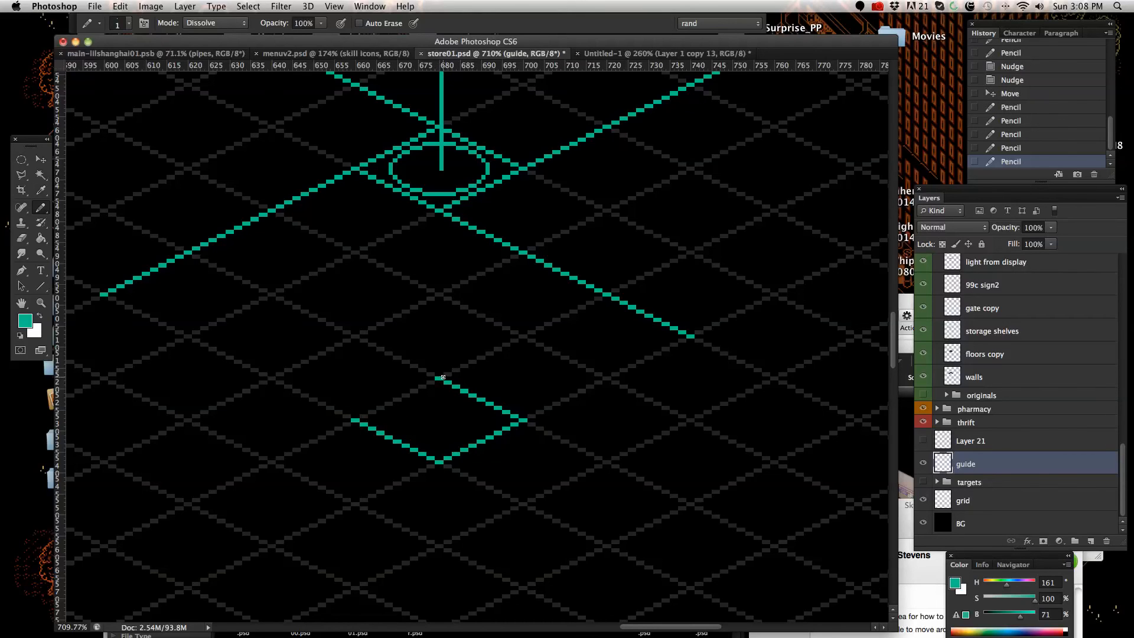
pyautogui.click(441, 379)
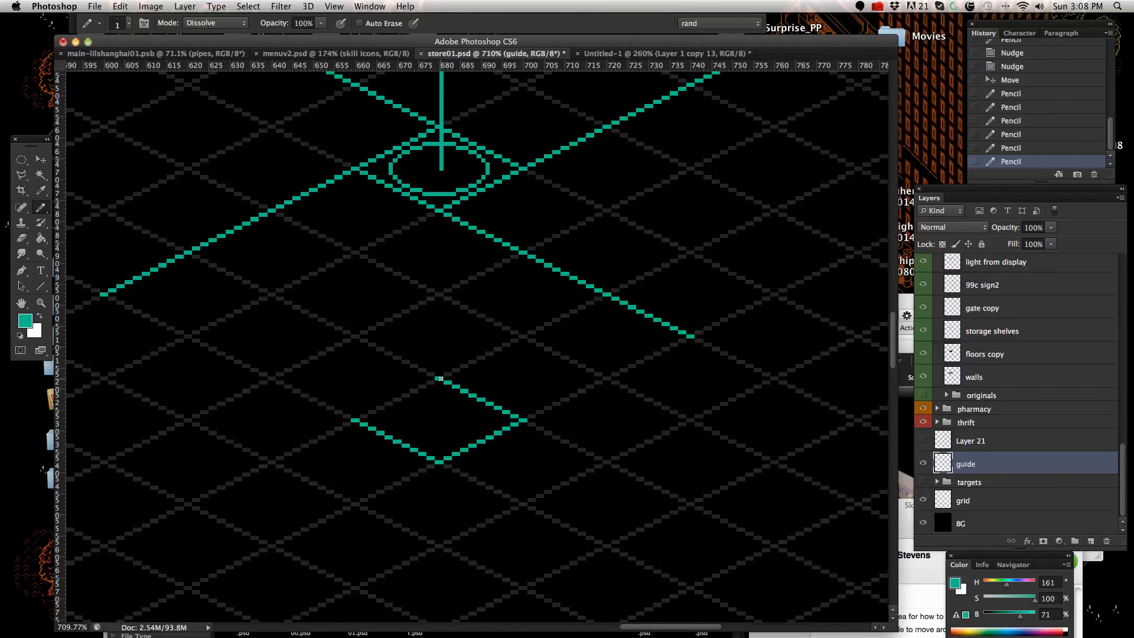
pyautogui.keyDown('shift'); pyautogui.click(363, 416); pyautogui.keyUp('shift')
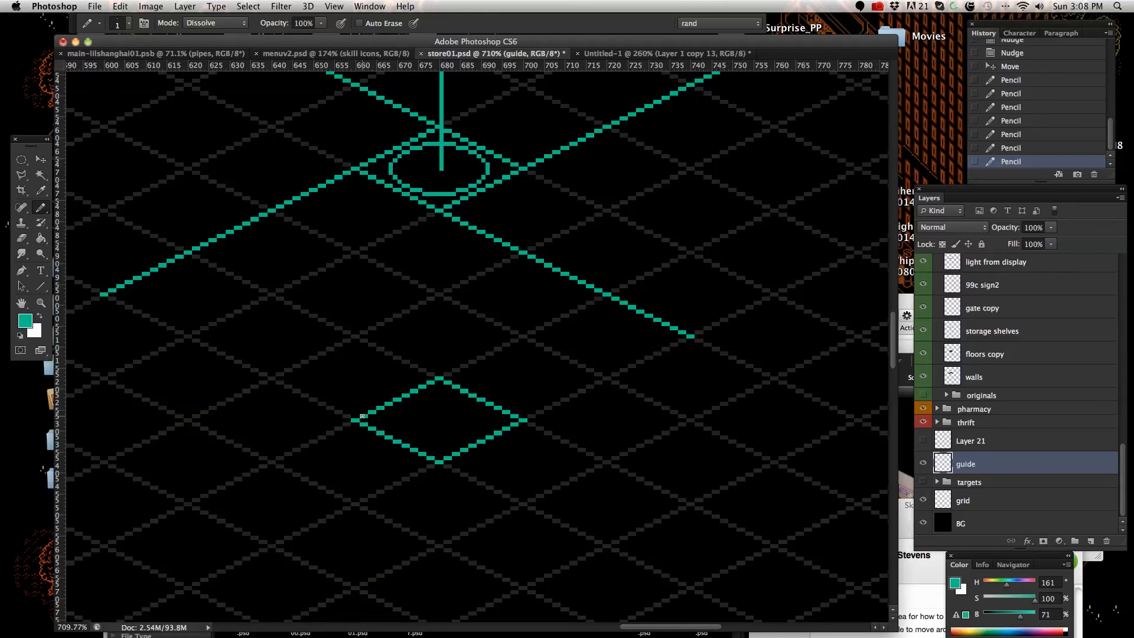
# - Make an elliptical selection about 22 px wide and 13 px high centered inside the new diamond
pyautogui.click(40, 302)
pyautogui.click(447, 452)
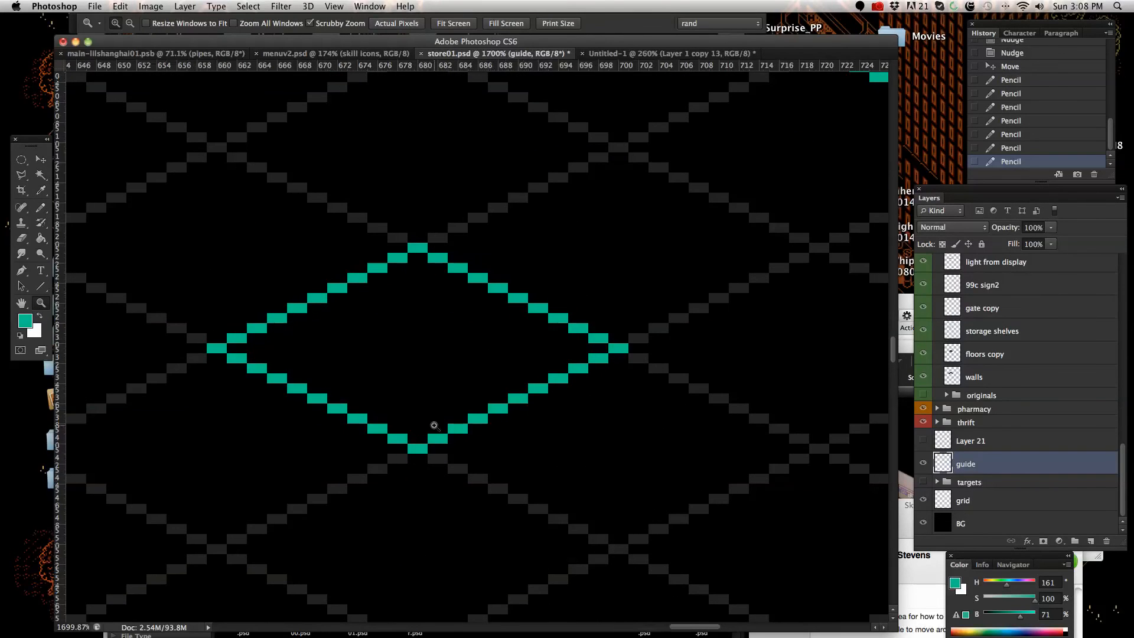
pyautogui.click(24, 161)
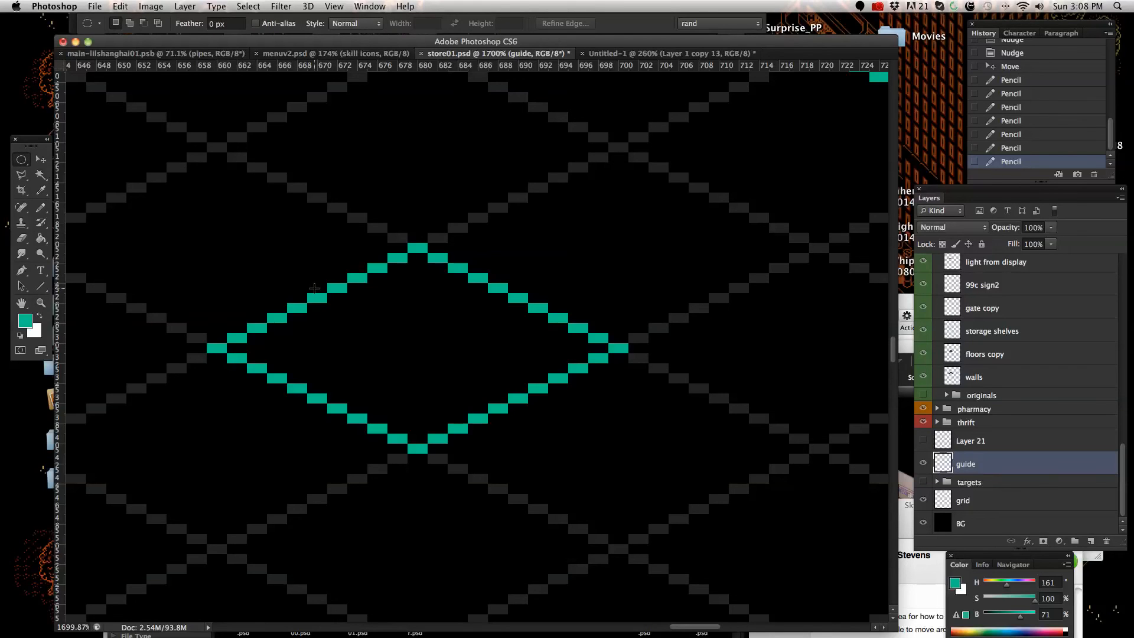
pyautogui.moveTo(314, 288); pyautogui.dragTo(525, 397)
pyautogui.moveTo(522, 404); pyautogui.dragTo(522, 404)
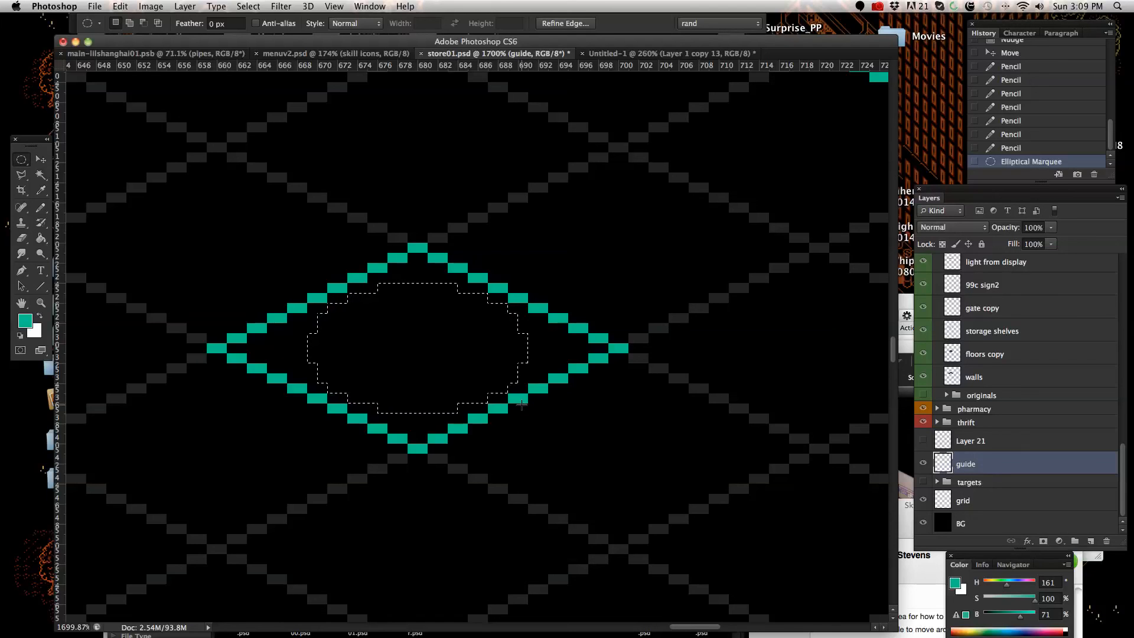
# - Trace the left half of the elliptical selection's edge in green with the Pencil
pyautogui.click(46, 209)
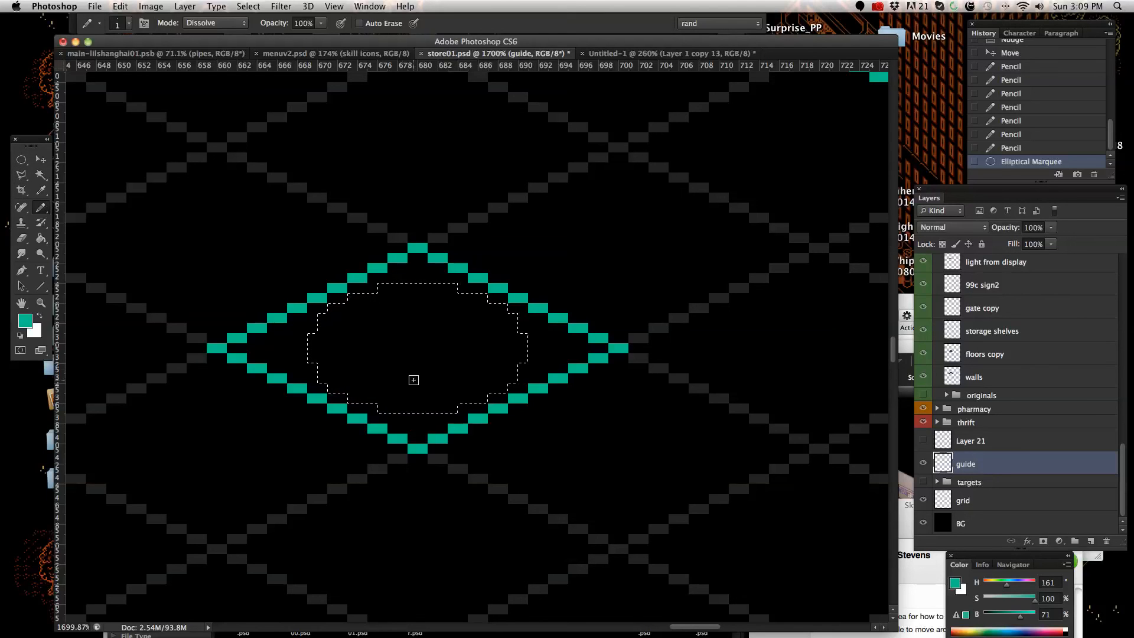
pyautogui.moveTo(386, 407); pyautogui.dragTo(385, 407)
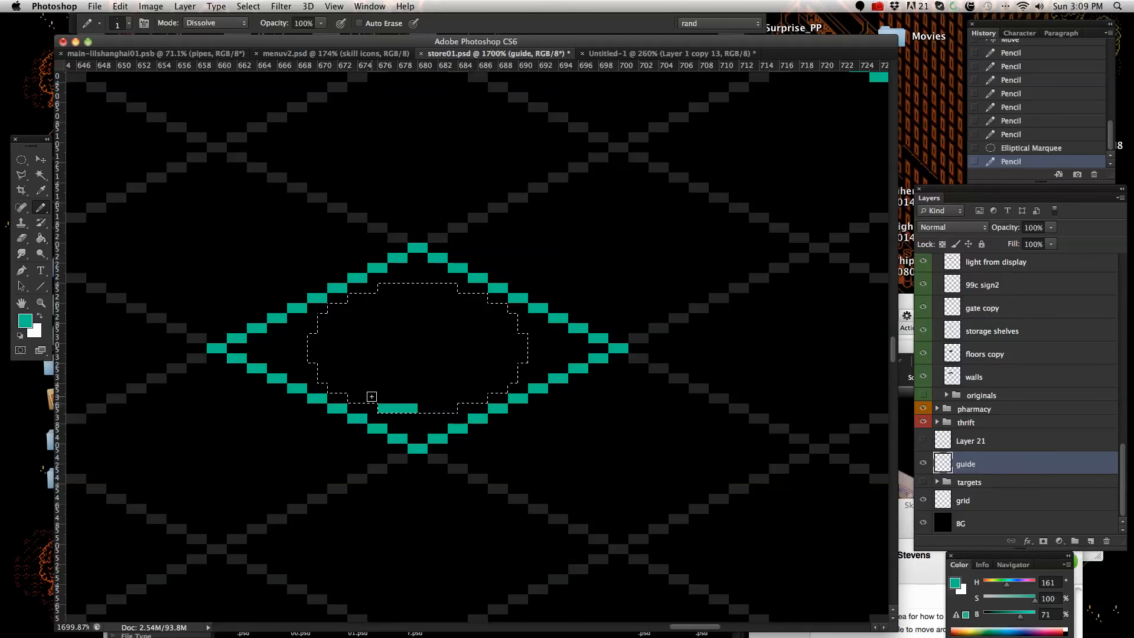
pyautogui.click(355, 398)
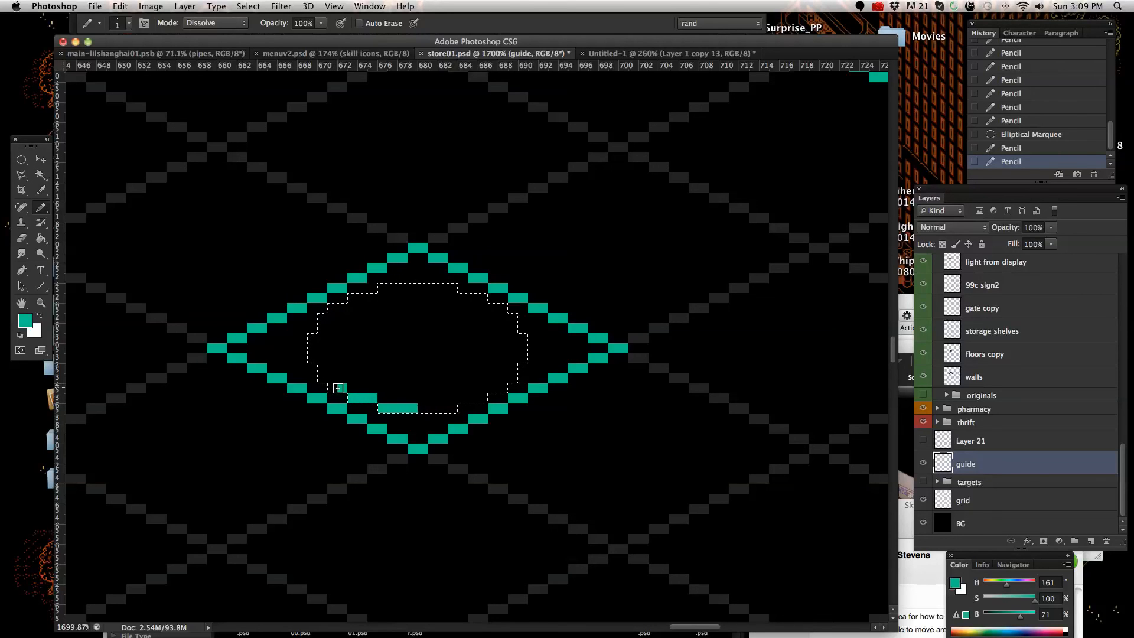
pyautogui.click(336, 388)
pyautogui.click(321, 365)
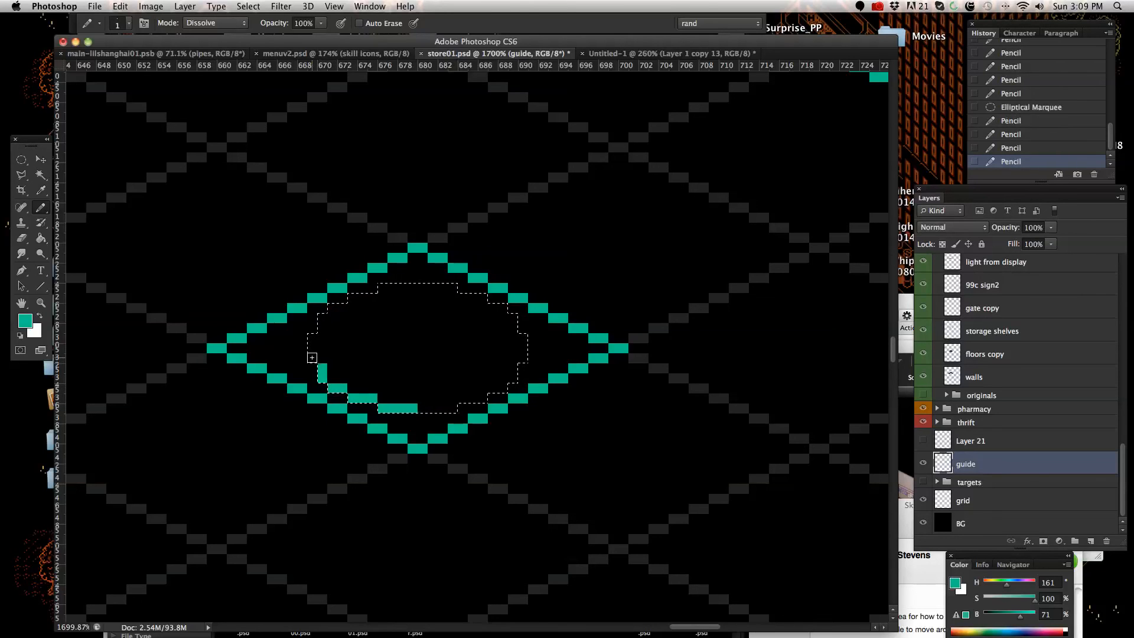
pyautogui.click(313, 337)
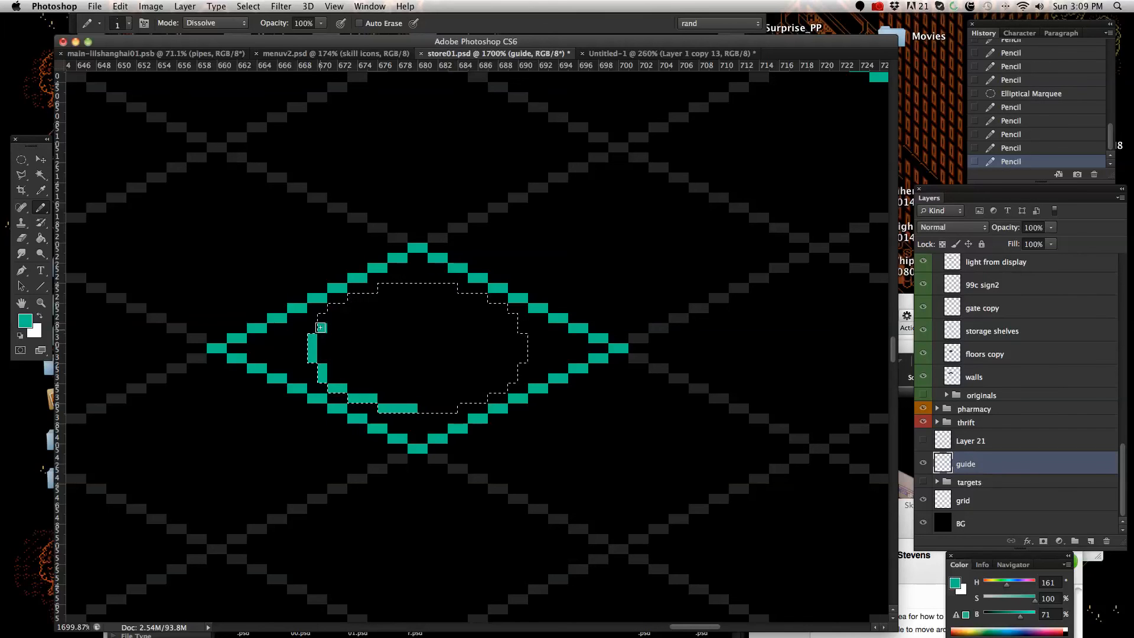
pyautogui.click(321, 323)
pyautogui.moveTo(332, 310); pyautogui.dragTo(370, 300)
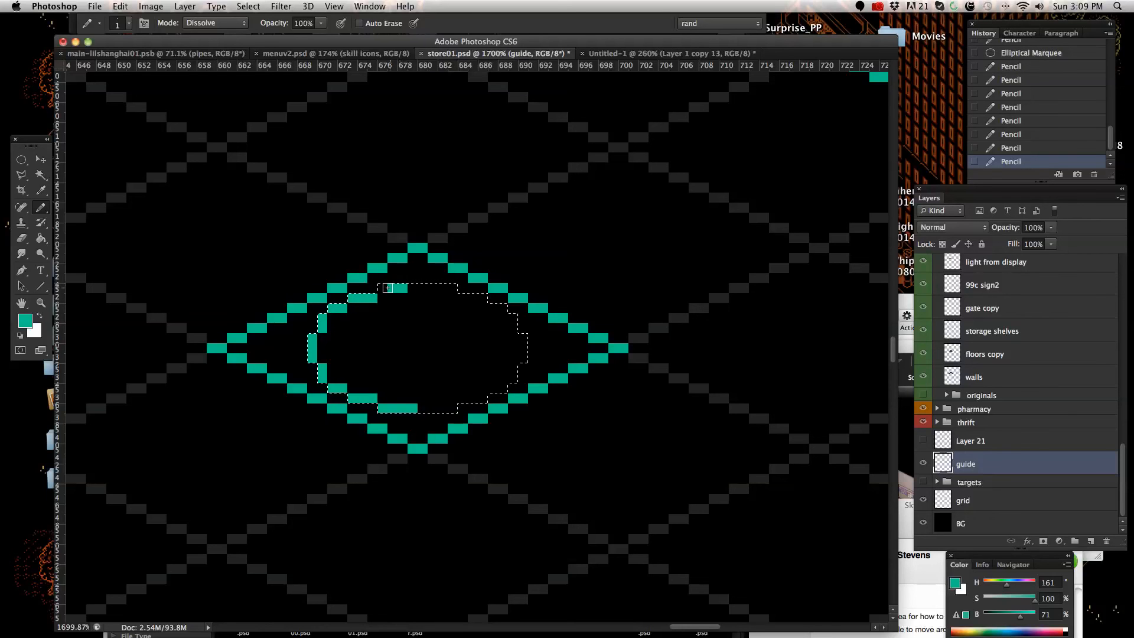
pyautogui.click(410, 288)
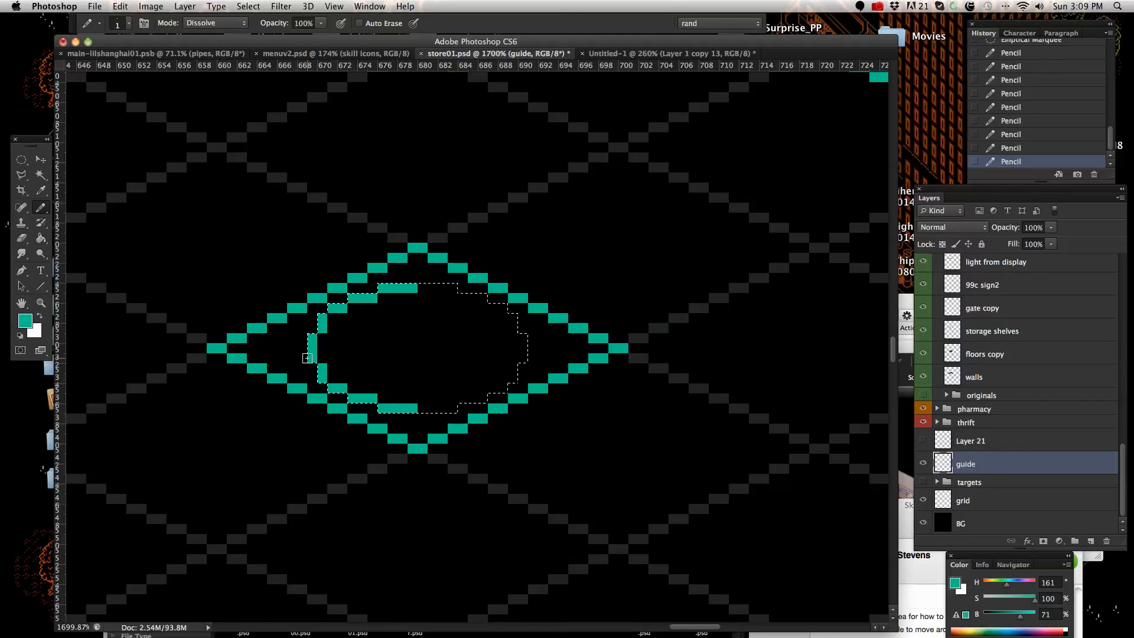
# - Deselect, paste a copy of the traced half ellipse as a new layer, and flip it horizontally
pyautogui.click(13, 164)
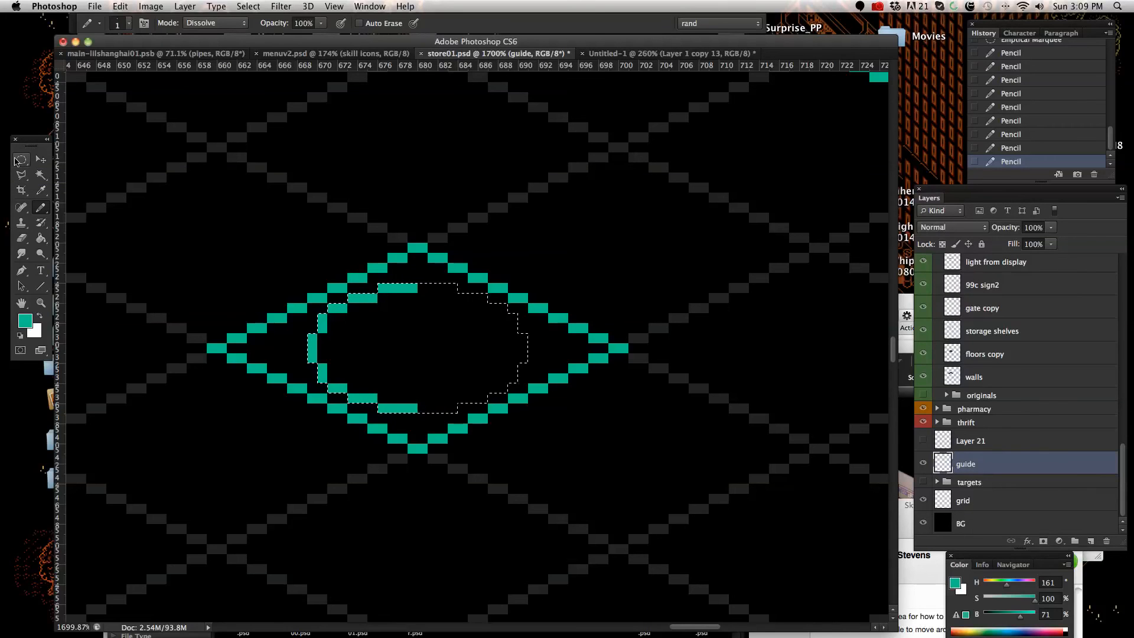
pyautogui.click(194, 241)
pyautogui.press('super+v')
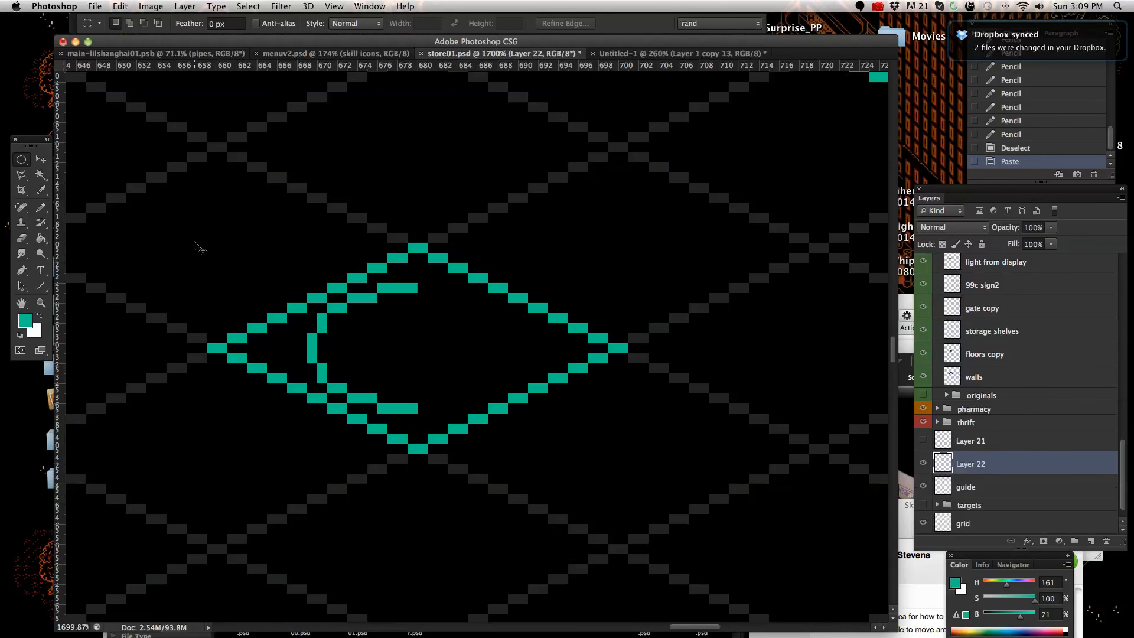
pyautogui.click(121, 6)
pyautogui.moveTo(218, 269)
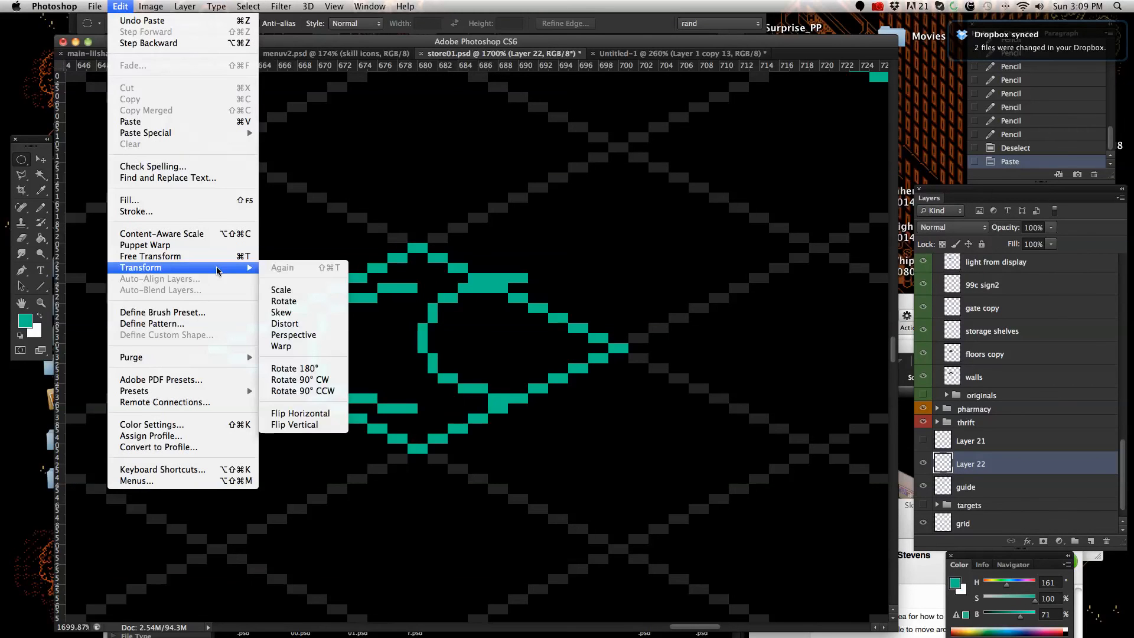
pyautogui.click(329, 413)
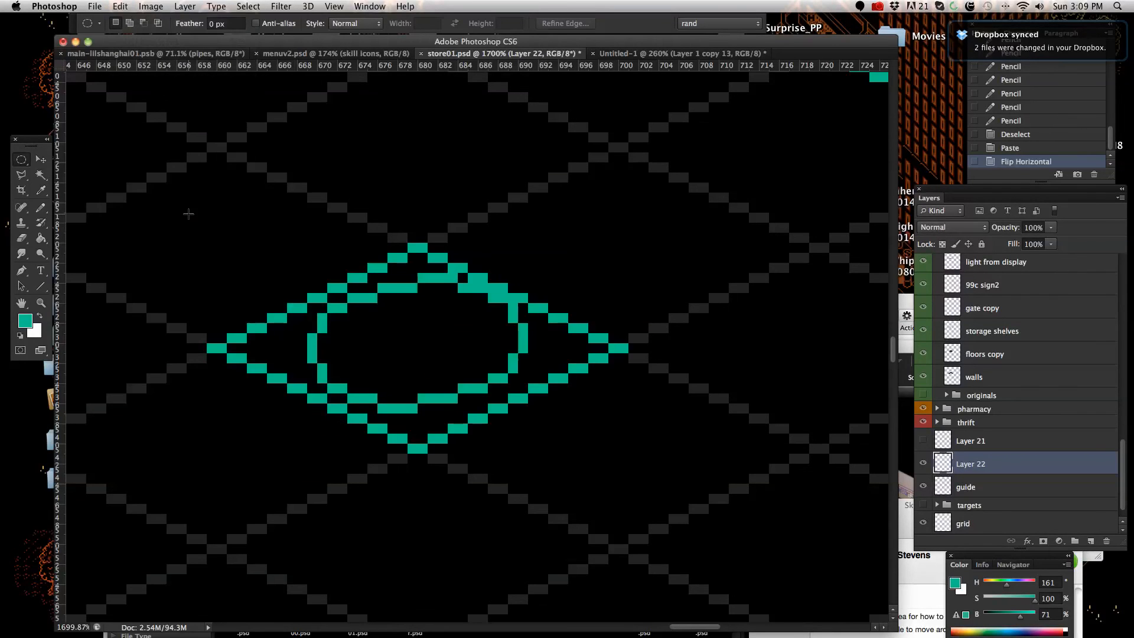
# - Nudge the flipped half into line with the original to close the ellipse, and merge its layer down into the guide layer
pyautogui.click(37, 159)
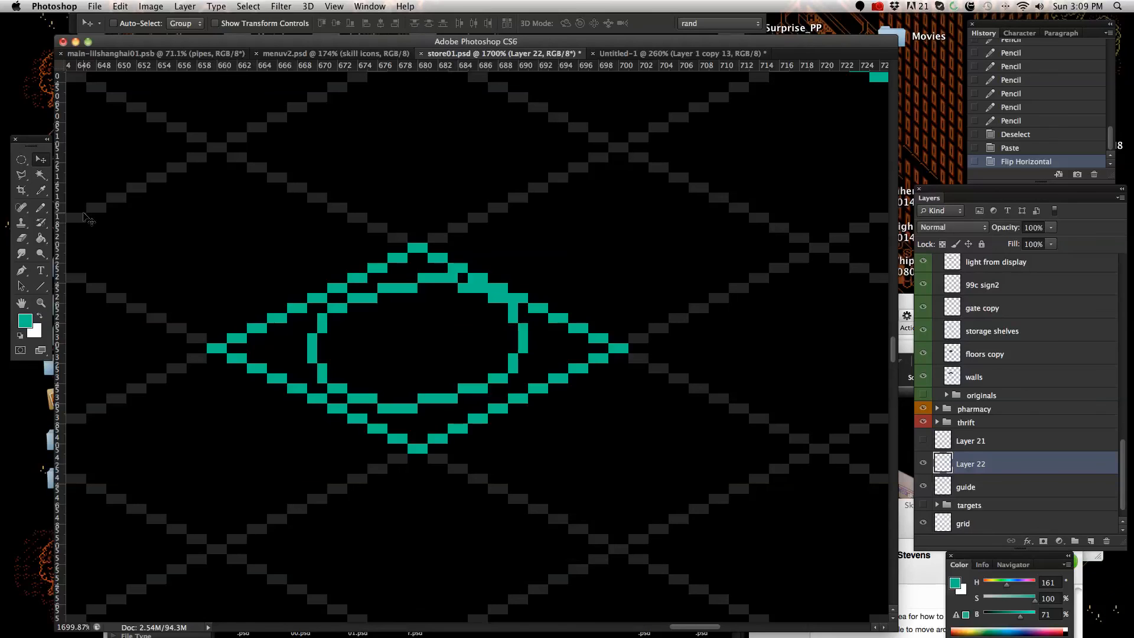
pyautogui.press('Left')
pyautogui.press('Right')
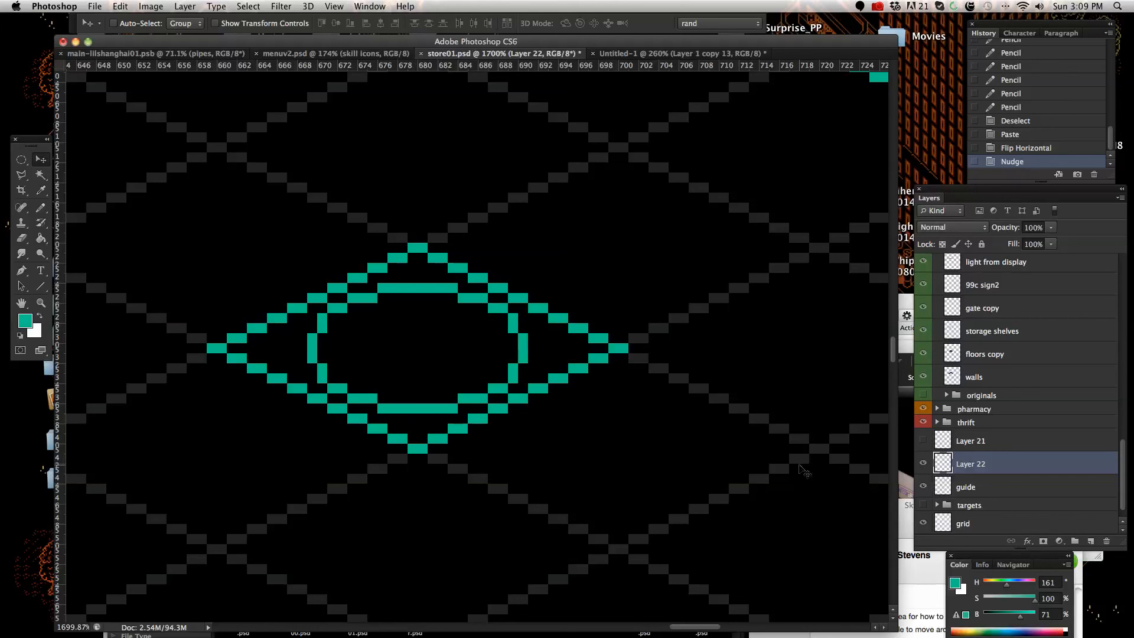
pyautogui.rightClick(999, 463)
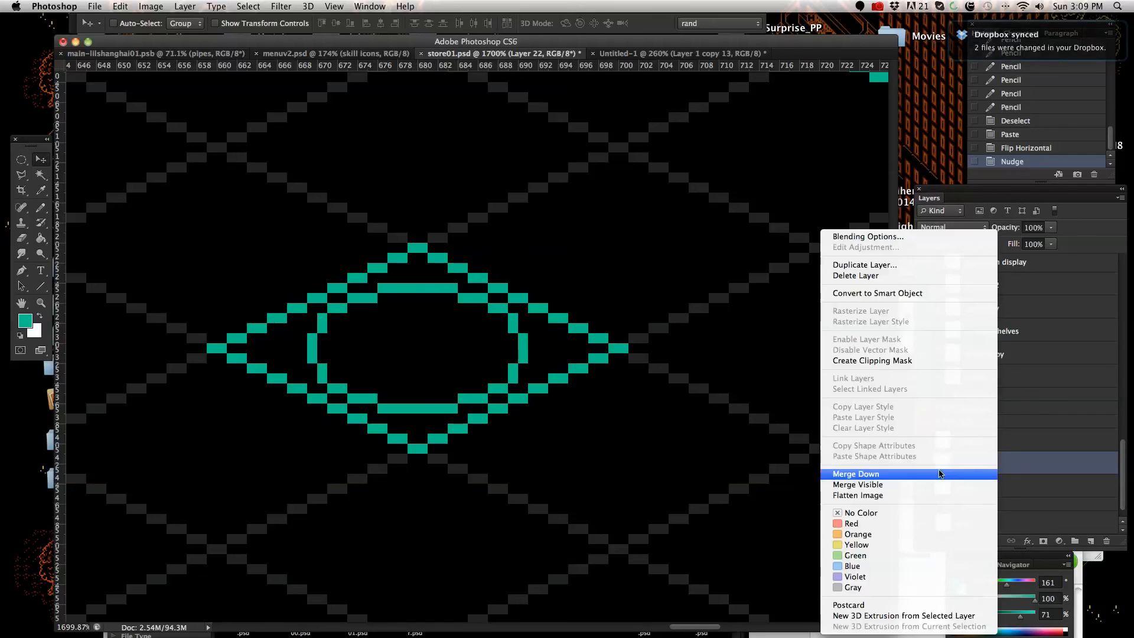
pyautogui.click(942, 473)
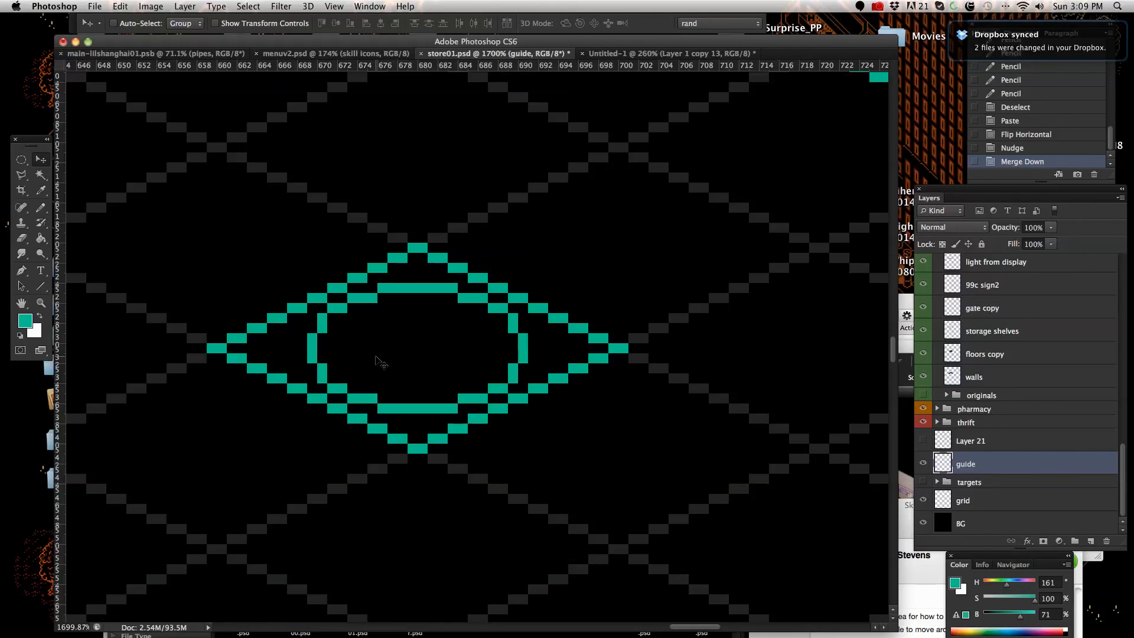
# - Draw two vertical green lines about 30 px tall upward from the left and right edges of the new ellipse
pyautogui.click(39, 304)
pyautogui.moveTo(468, 337); pyautogui.dragTo(435, 340)
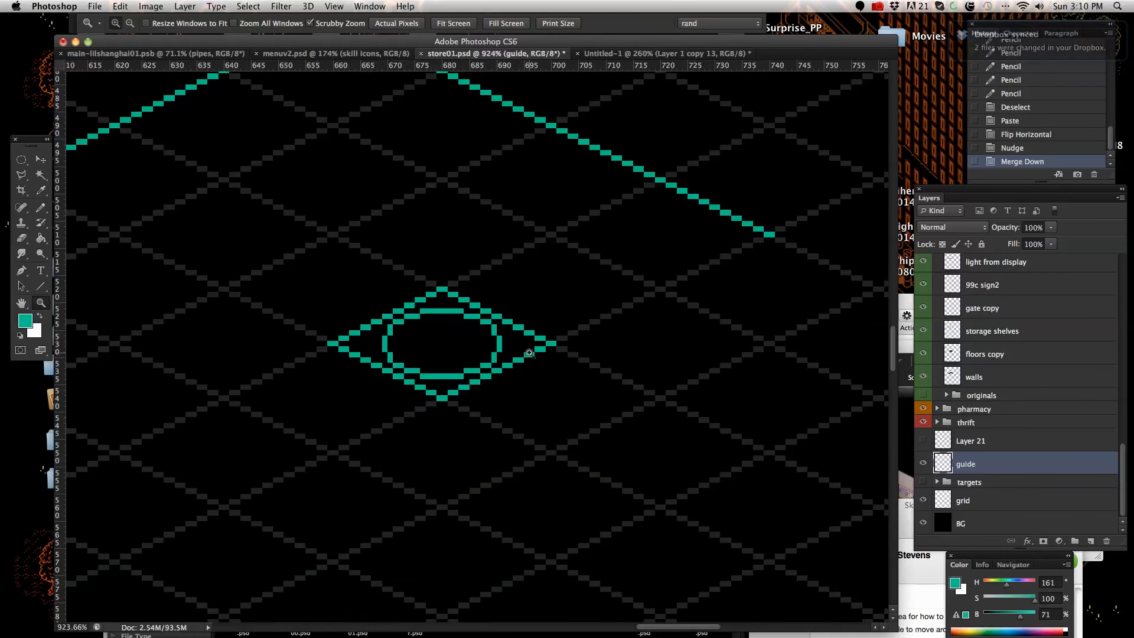
pyautogui.scroll(5, 530, 352)
pyautogui.scroll(2, 529, 353)
pyautogui.scroll(-3, 529, 352)
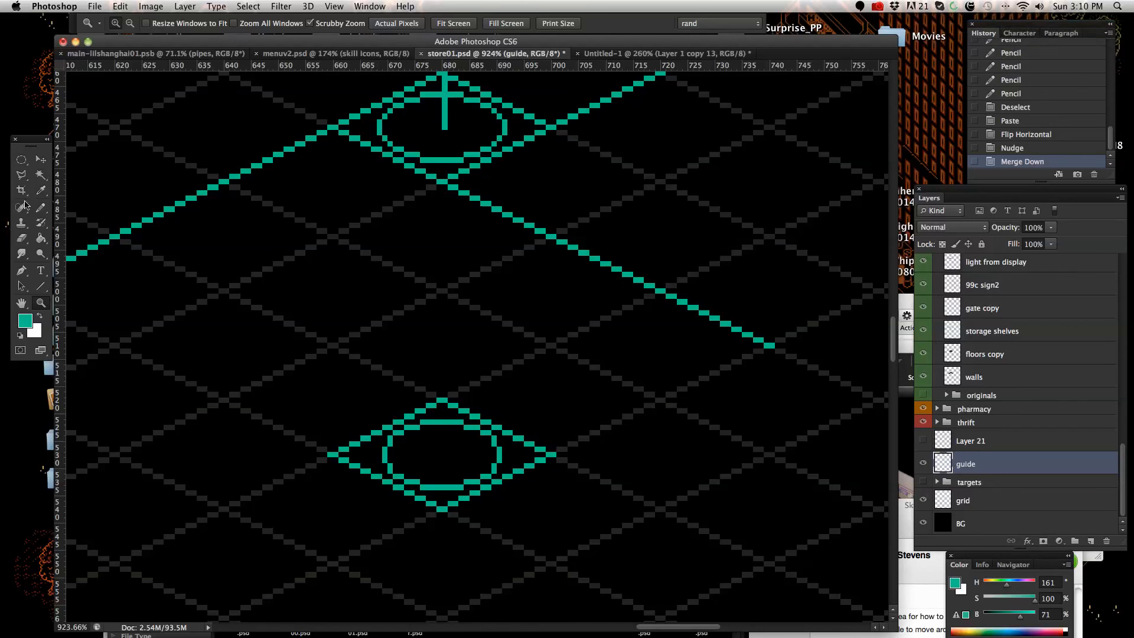
pyautogui.click(43, 207)
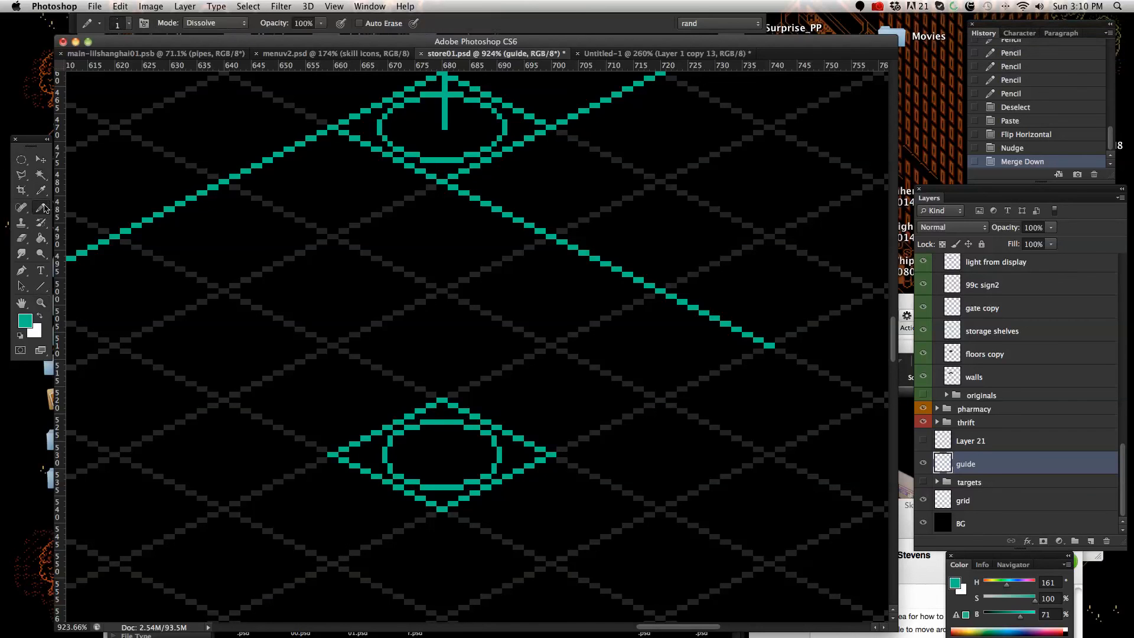
pyautogui.click(383, 452)
pyautogui.scroll(5, 384, 452)
pyautogui.keyDown('shift'); pyautogui.click(383, 453); pyautogui.keyUp('shift')
pyautogui.scroll(-4, 383, 453)
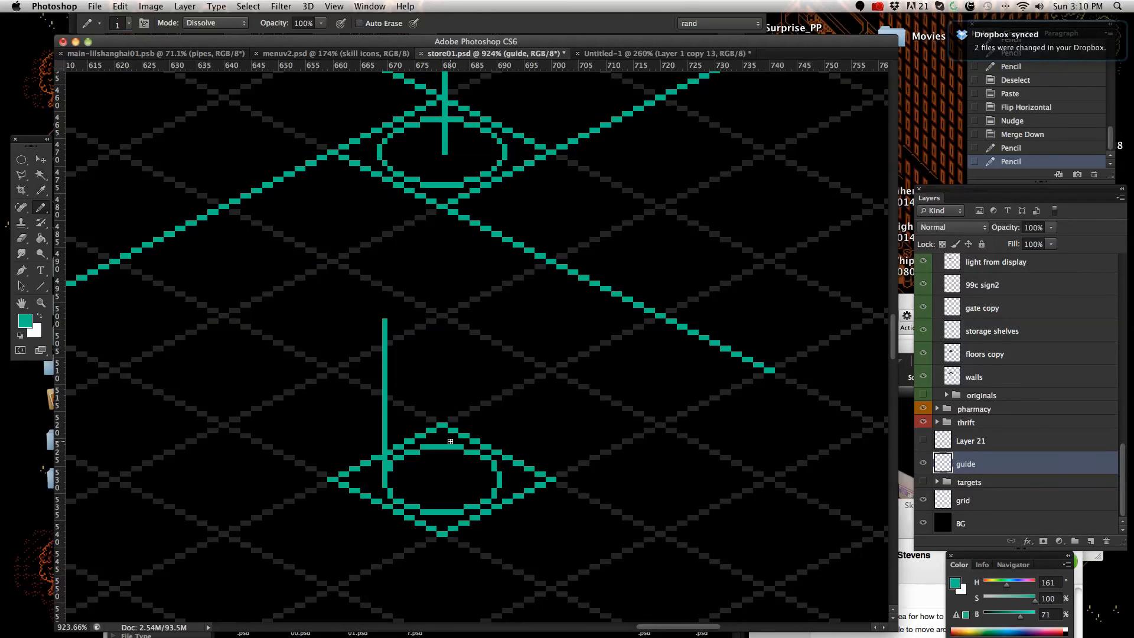
pyautogui.click(501, 481)
pyautogui.scroll(5, 501, 481)
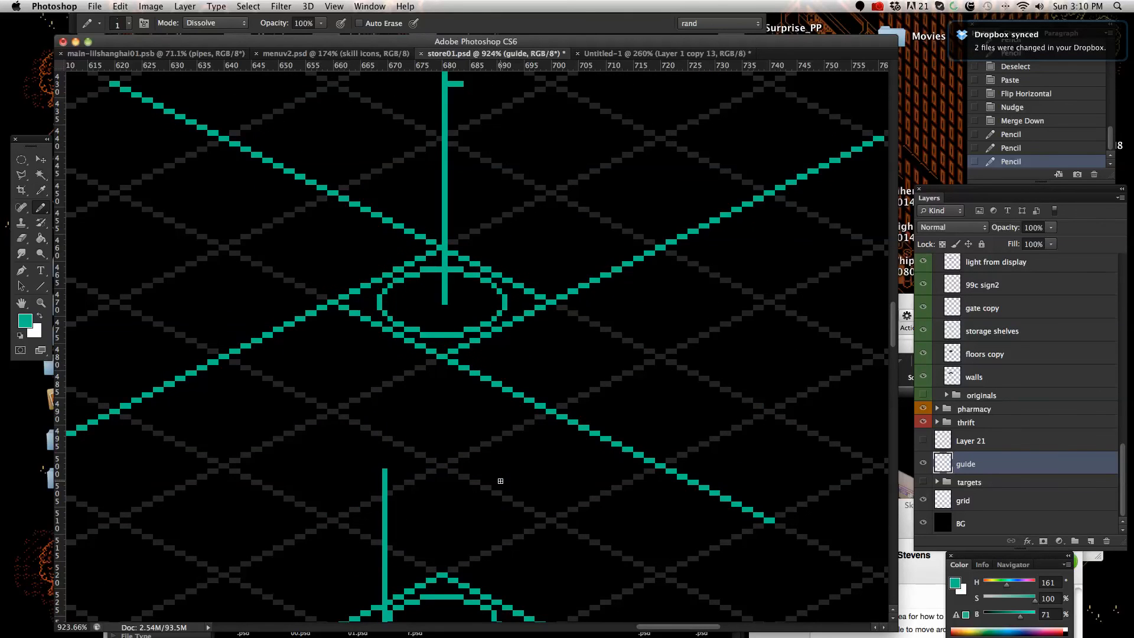
pyautogui.keyDown('shift'); pyautogui.click(500, 481); pyautogui.keyUp('shift')
pyautogui.scroll(-5, 500, 481)
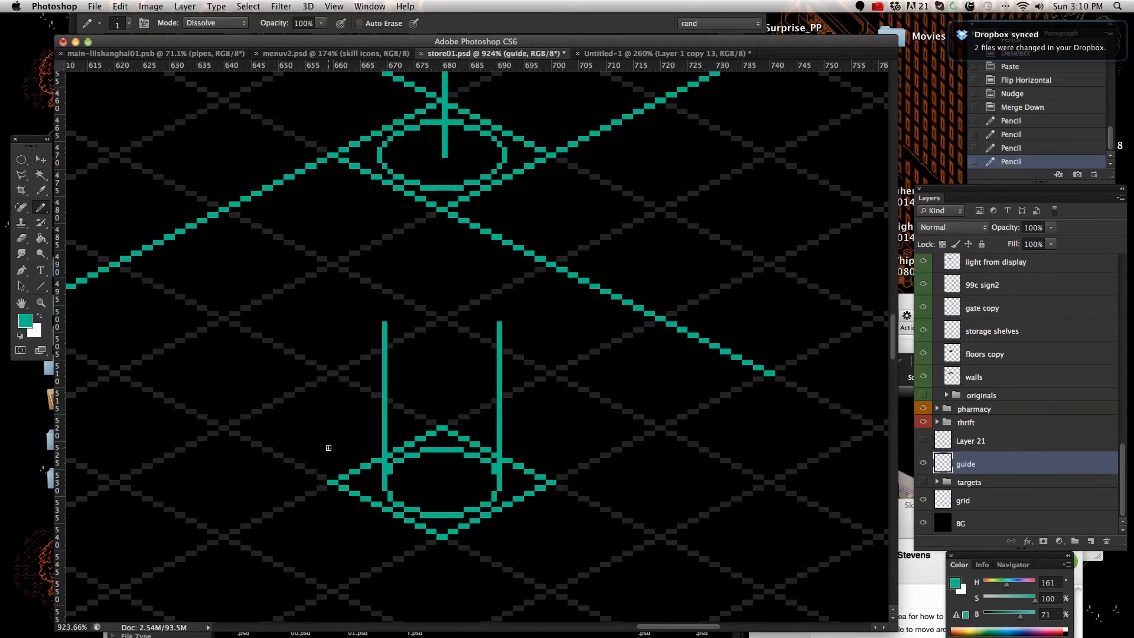
# - Draw an isometric diagonal about 25 px across up and left from the ellipse's lower-left edge, and check the Untitled-1 grid document
pyautogui.click(400, 505)
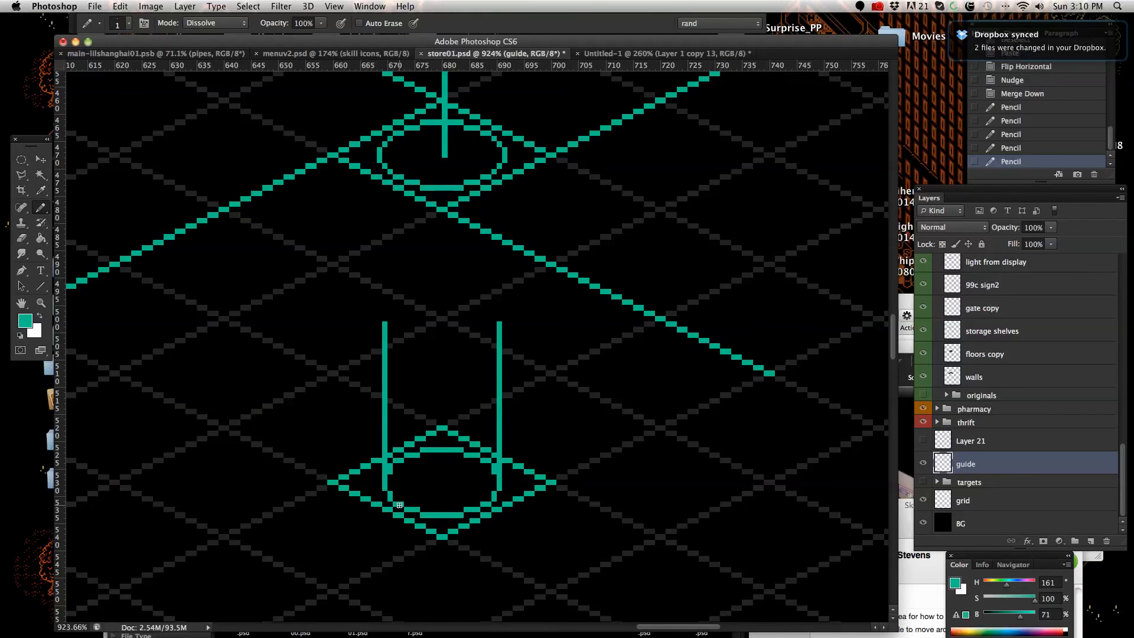
pyautogui.keyDown('shift'); pyautogui.click(263, 432); pyautogui.keyUp('shift')
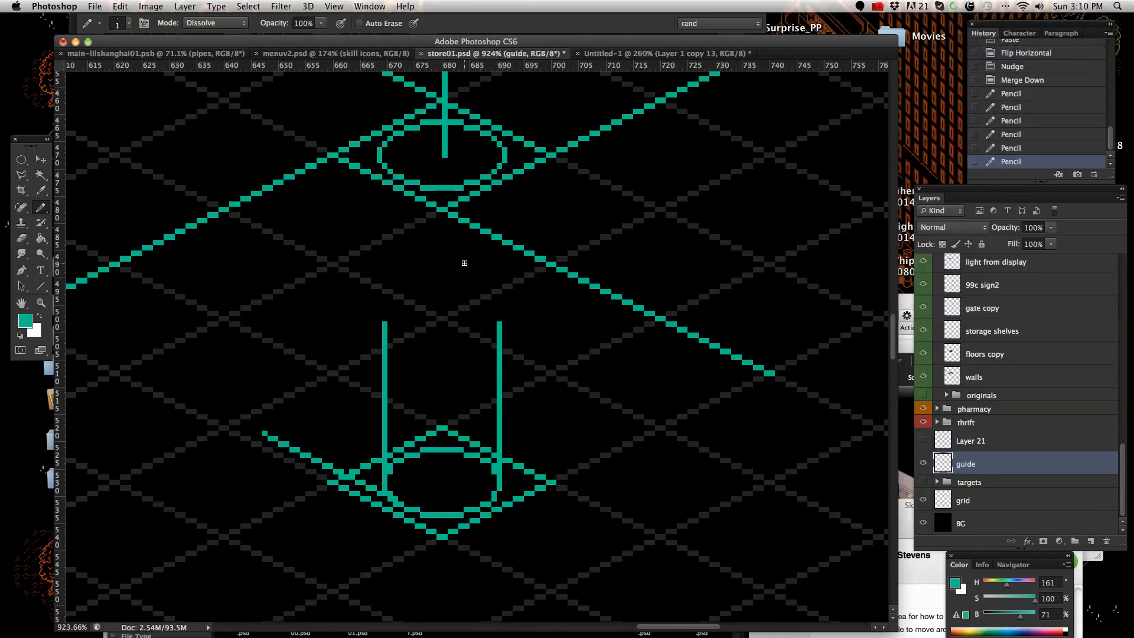
pyautogui.click(642, 54)
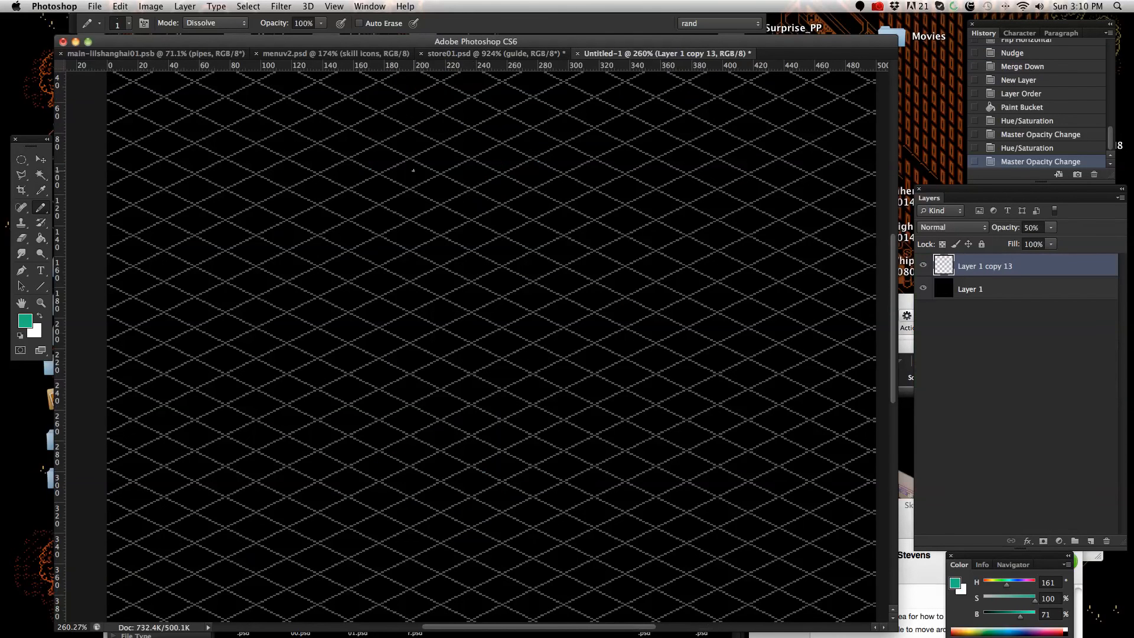
pyautogui.click(455, 53)
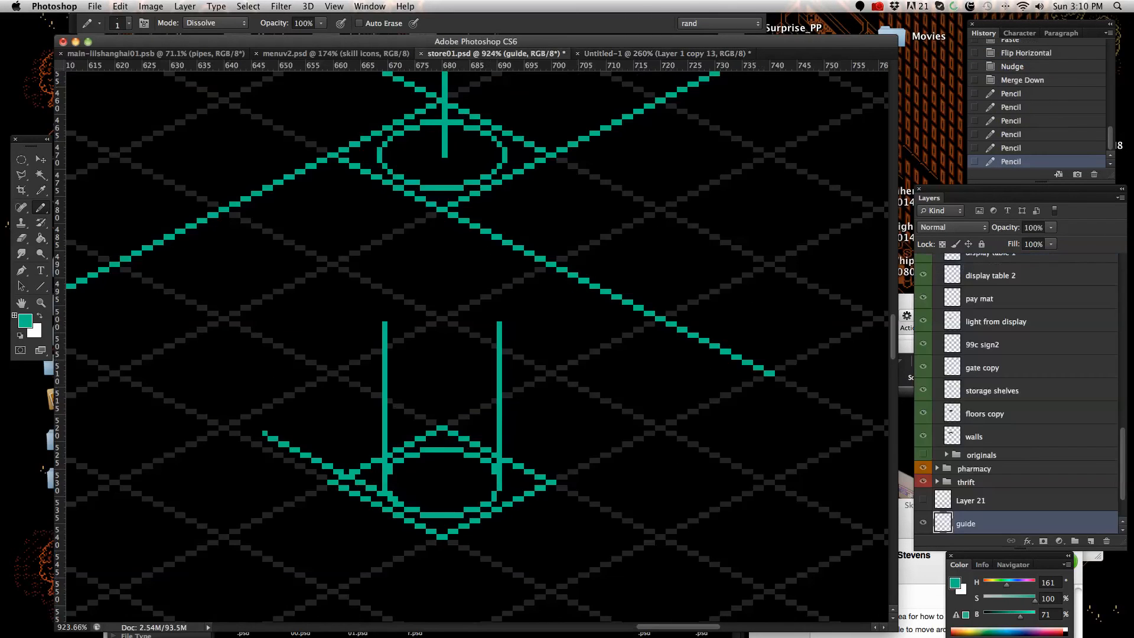
# - Undo the diagonal line and its starting pixel beside the new ellipse
pyautogui.click(41, 303)
pyautogui.moveTo(508, 320); pyautogui.dragTo(437, 331)
pyautogui.moveTo(498, 298); pyautogui.dragTo(539, 300)
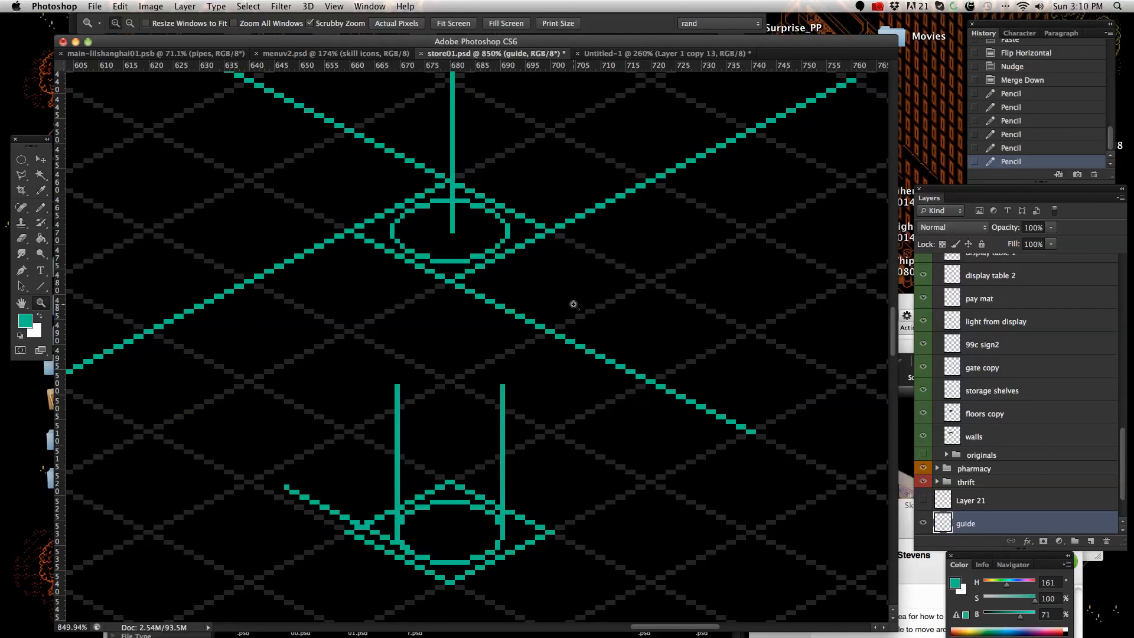
pyautogui.moveTo(601, 296); pyautogui.dragTo(571, 297)
pyautogui.scroll(3, 652, 362)
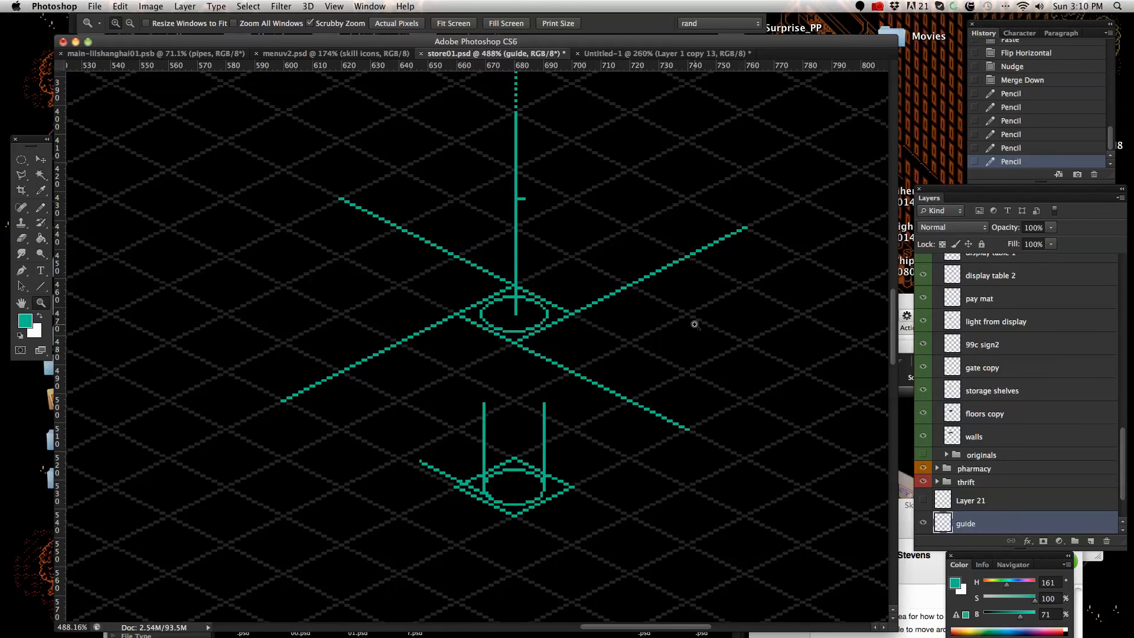
pyautogui.moveTo(691, 325); pyautogui.dragTo(671, 325)
pyautogui.moveTo(759, 325)
pyautogui.mouseDown()
pyautogui.moveTo(789, 328)
pyautogui.moveTo(759, 332)
pyautogui.mouseUp()
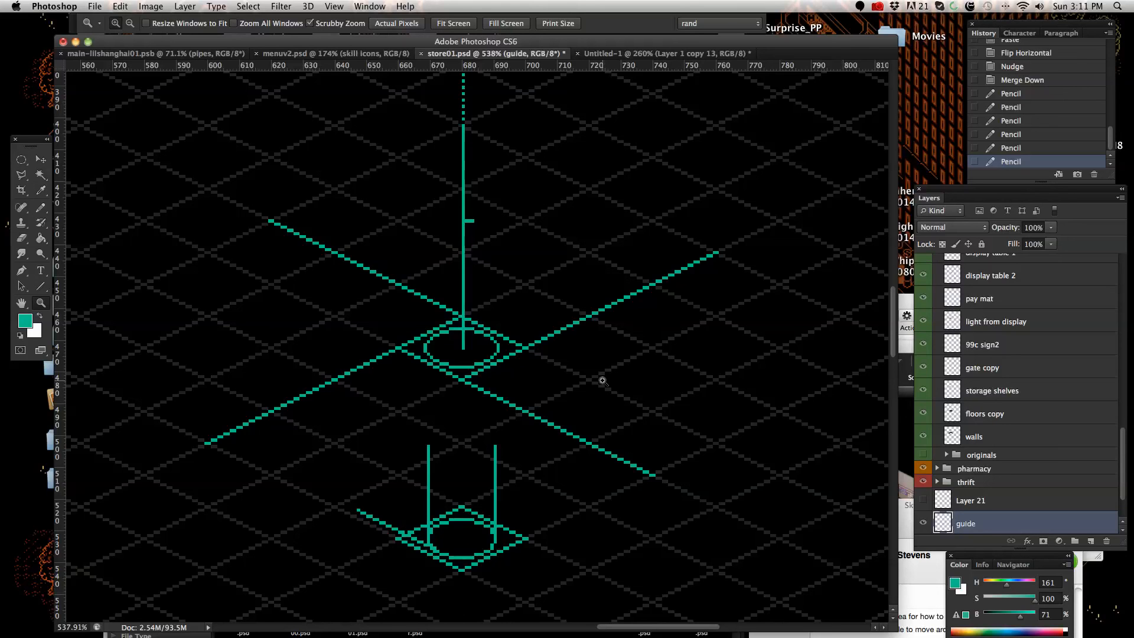
pyautogui.press('alt+super+z')
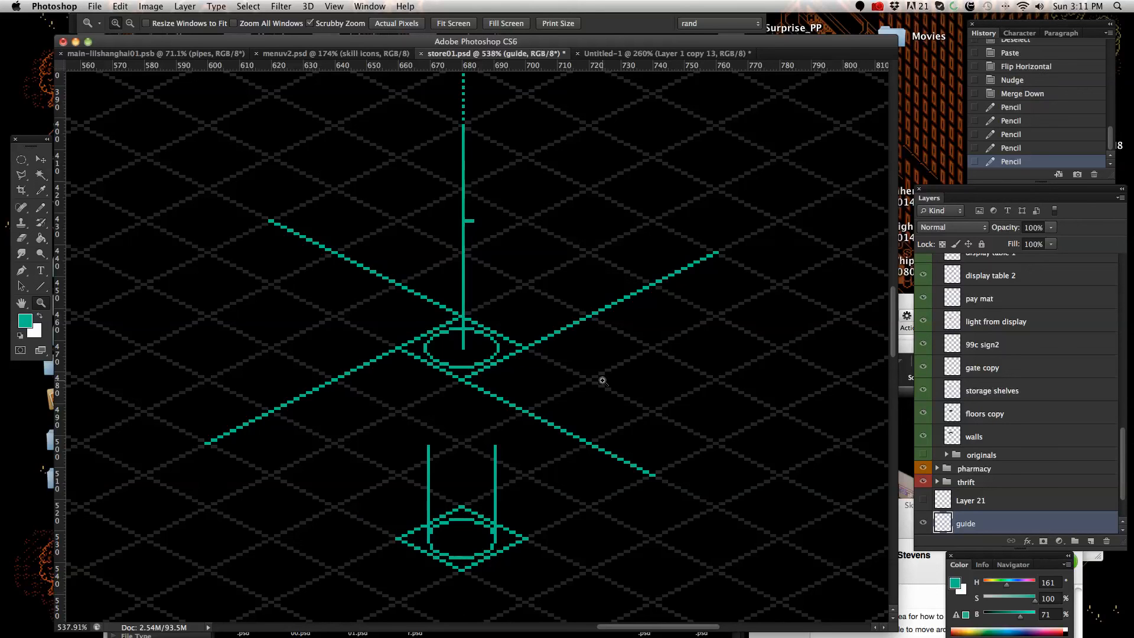
pyautogui.press('alt+super+z')
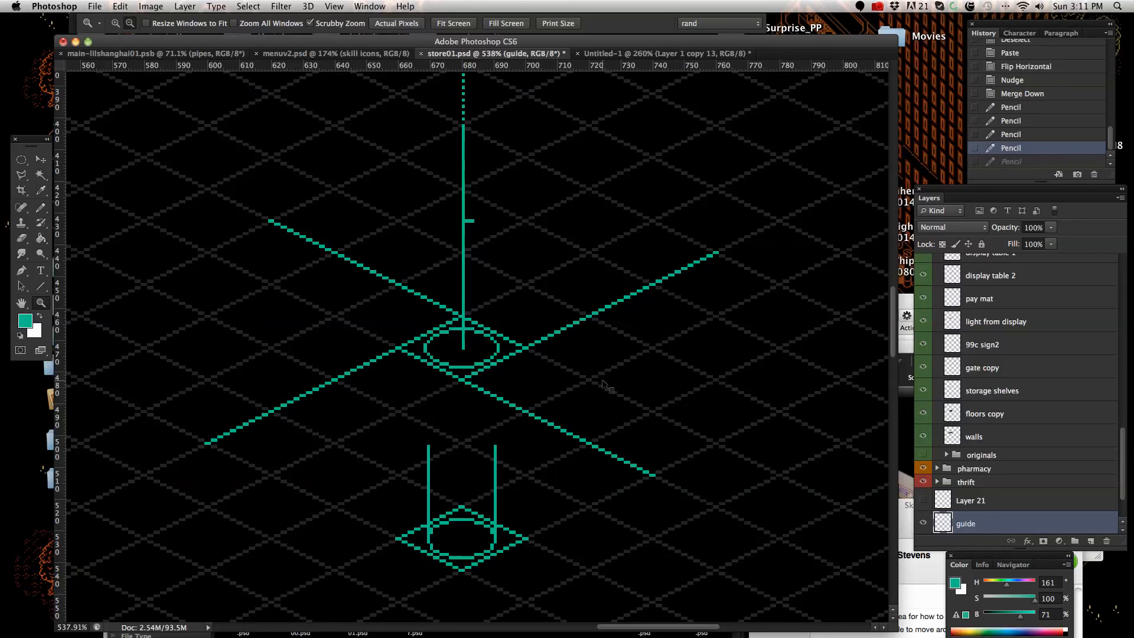